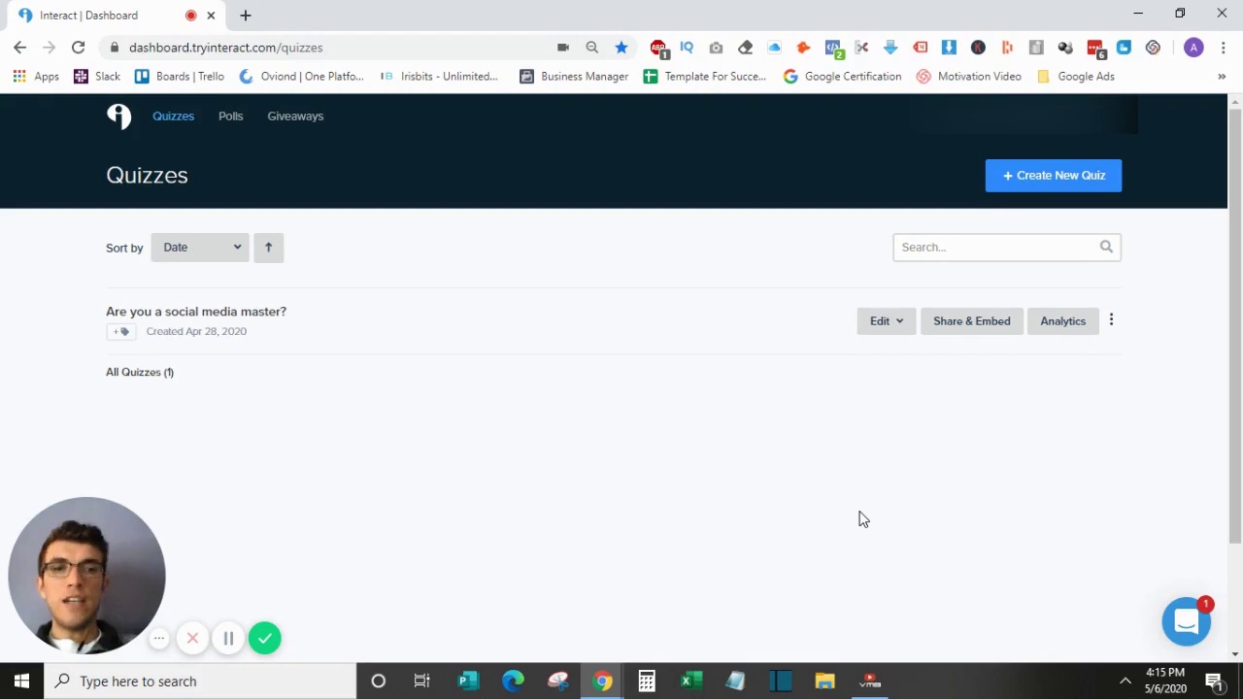
Step: Open the 'Are you a social media master?' quiz directly in the builder and scroll its sidebar
{"action": "left_click", "coordinate": [898, 323]}
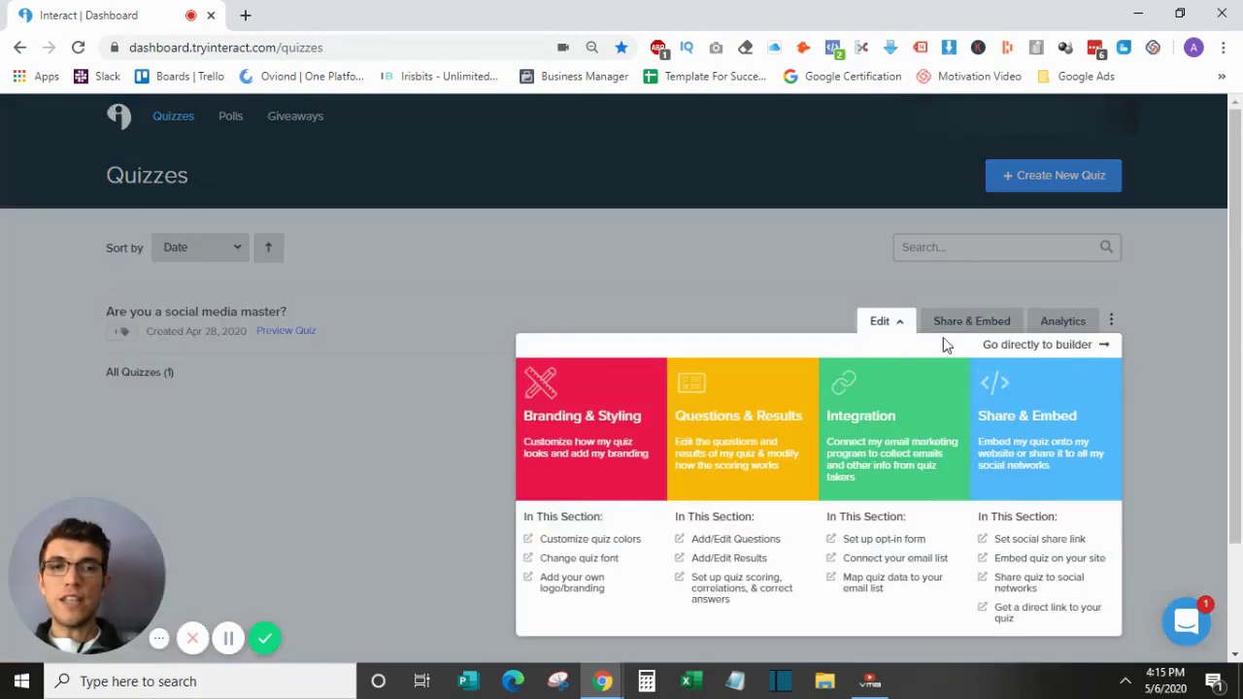
{"action": "left_click", "coordinate": [1004, 351]}
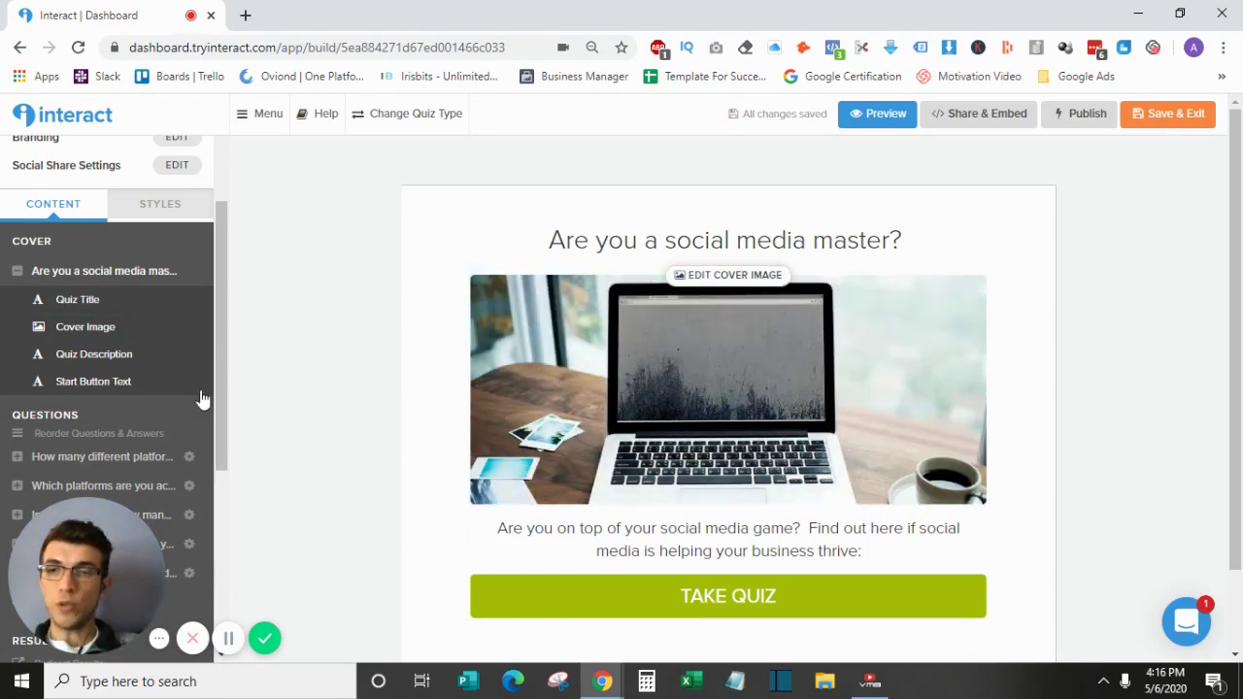
{"action": "scroll", "coordinate": [152, 388], "scroll_direction": "down", "scroll_amount": 3}
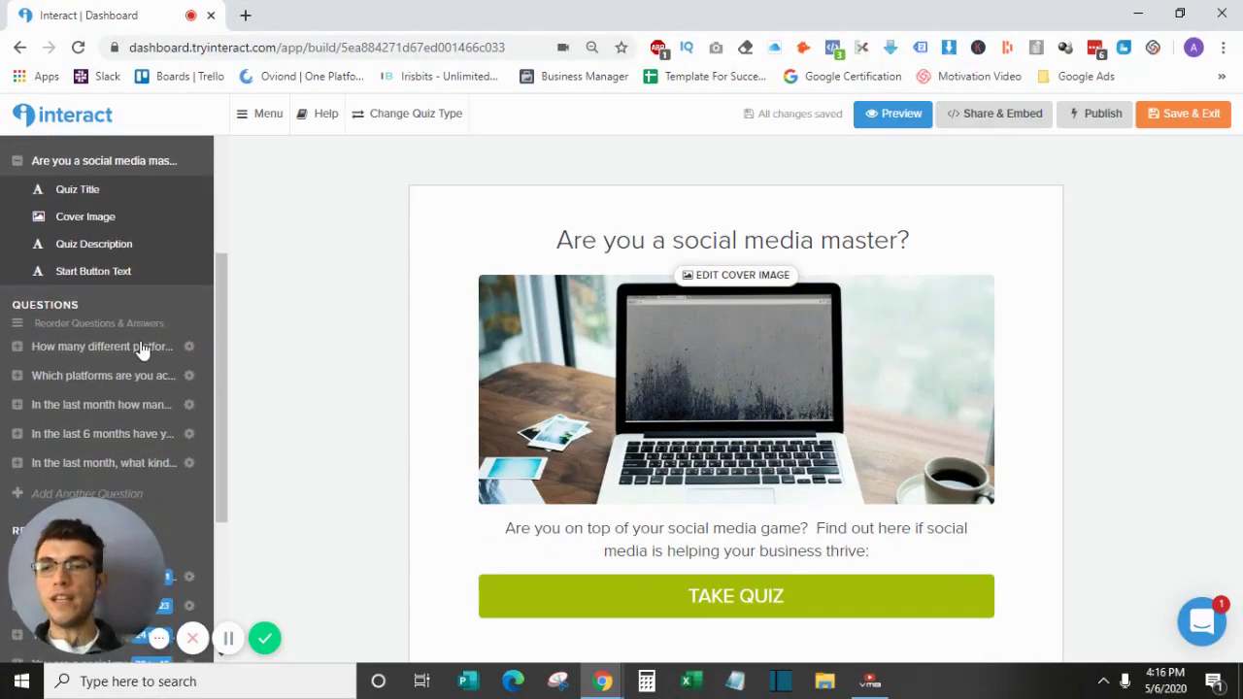
{"action": "scroll", "coordinate": [141, 350], "scroll_direction": "down", "scroll_amount": 5}
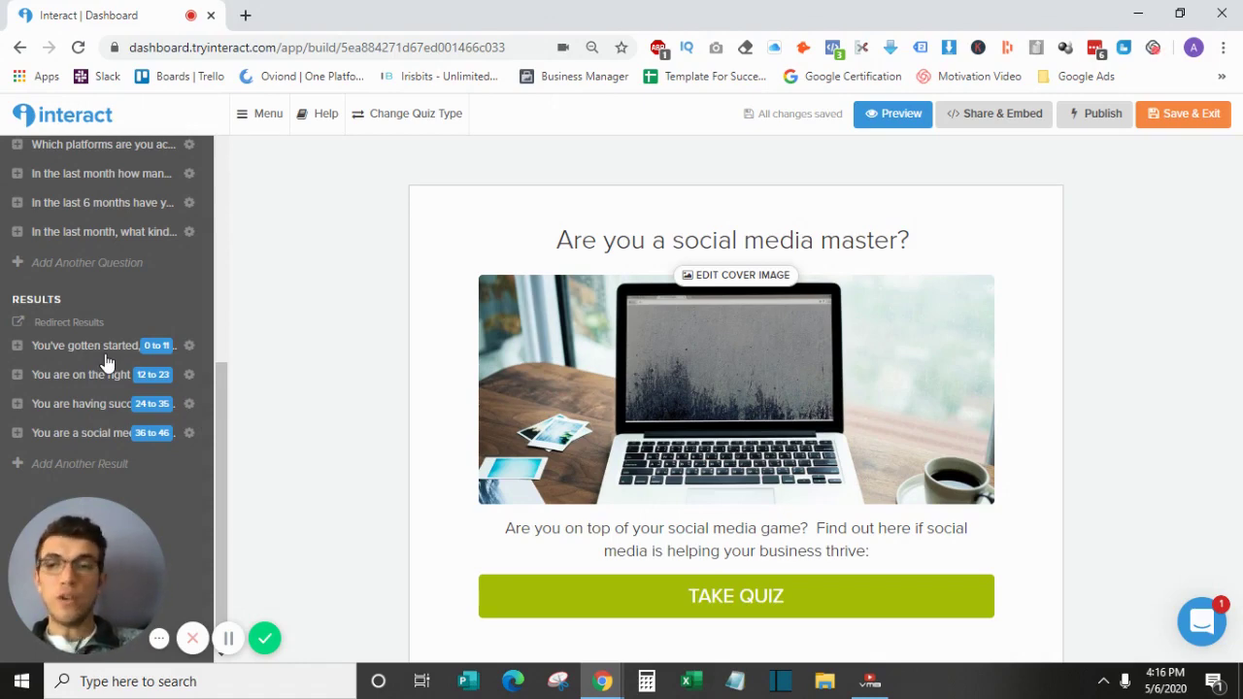
{"action": "scroll", "coordinate": [107, 363], "scroll_direction": "up", "scroll_amount": 5}
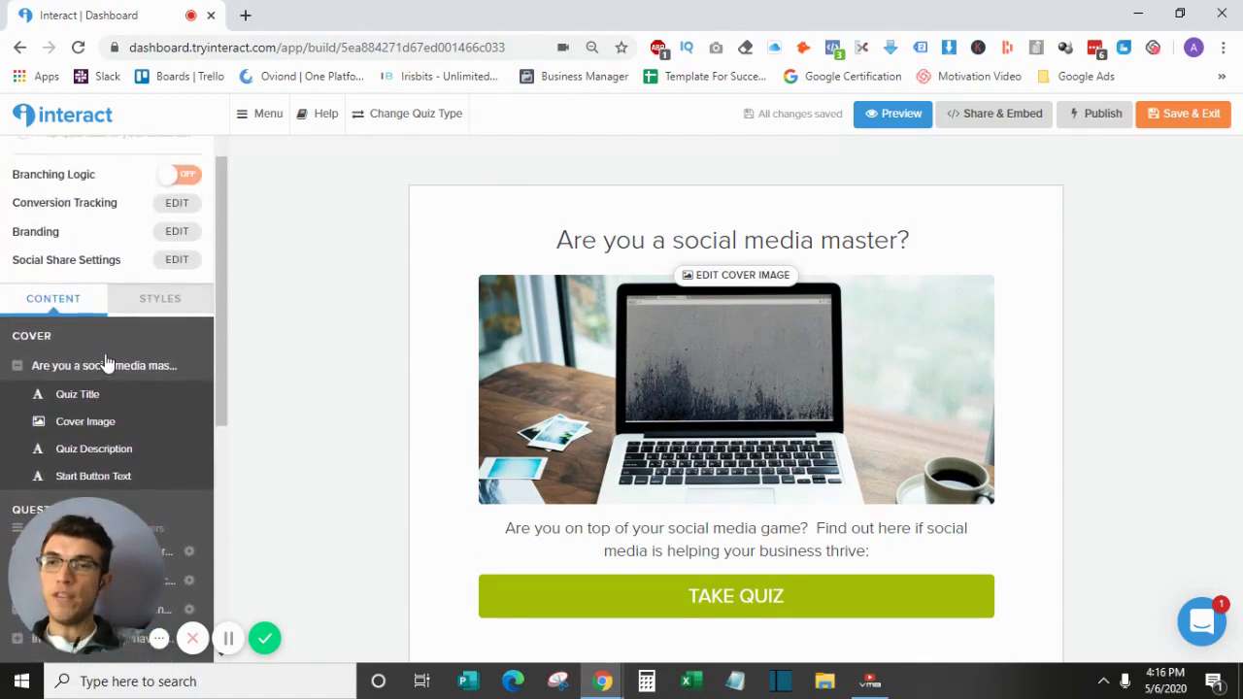
{"action": "scroll", "coordinate": [107, 363], "scroll_direction": "up", "scroll_amount": 1}
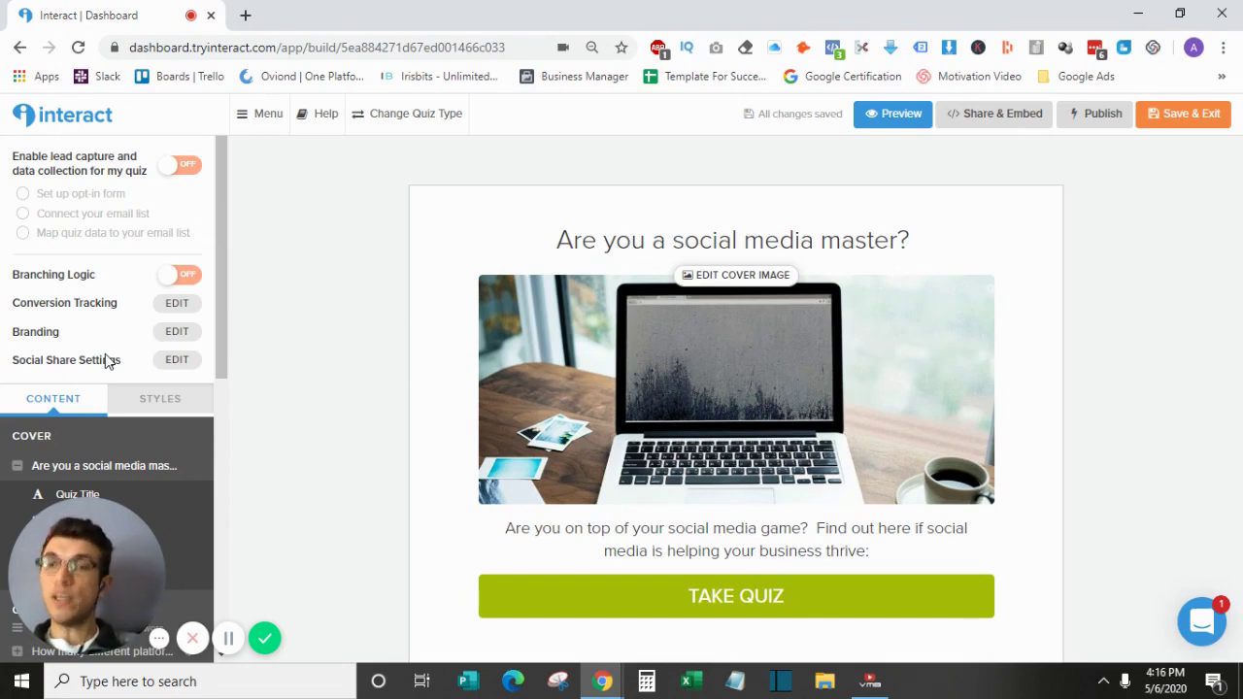
{"action": "left_click", "coordinate": [176, 305]}
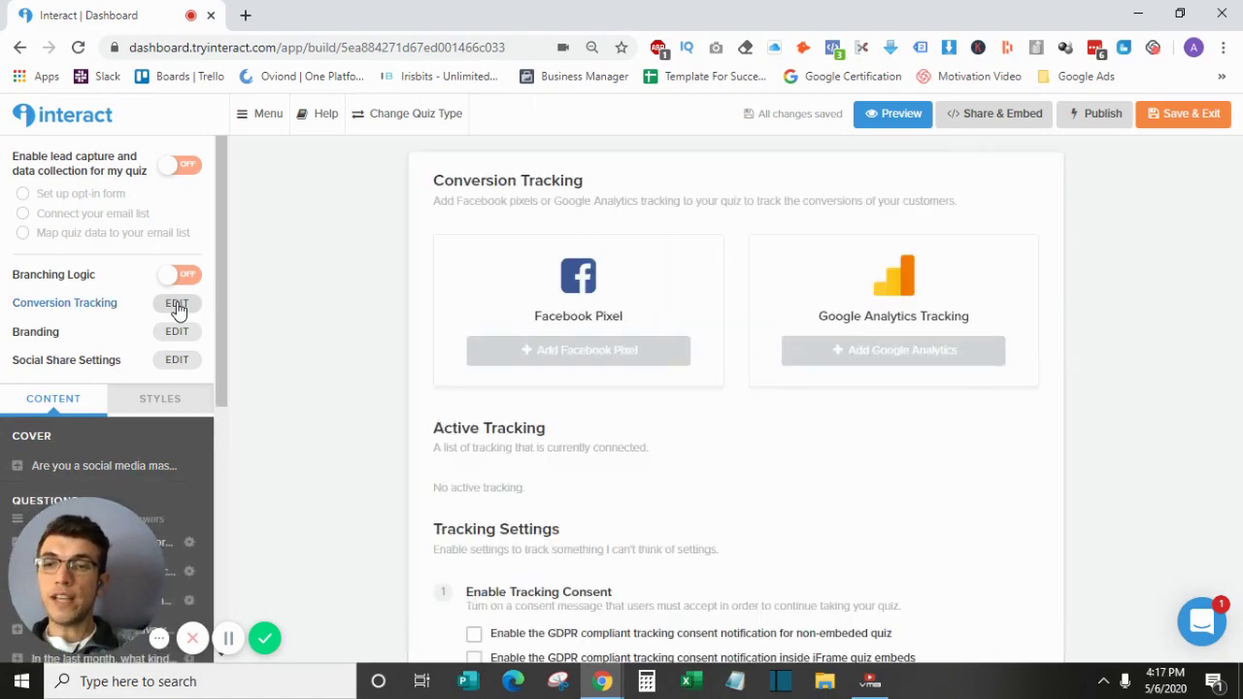
{"action": "scroll", "coordinate": [301, 327], "scroll_direction": "down", "scroll_amount": 1}
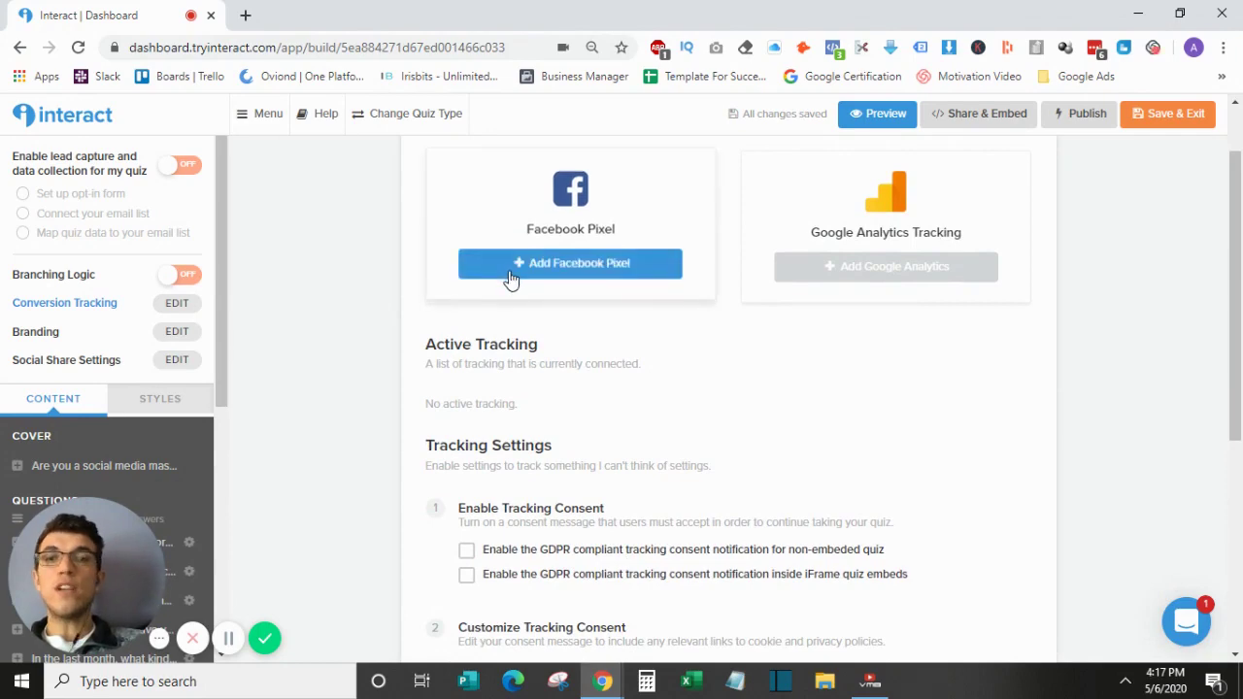
{"action": "left_click", "coordinate": [510, 277]}
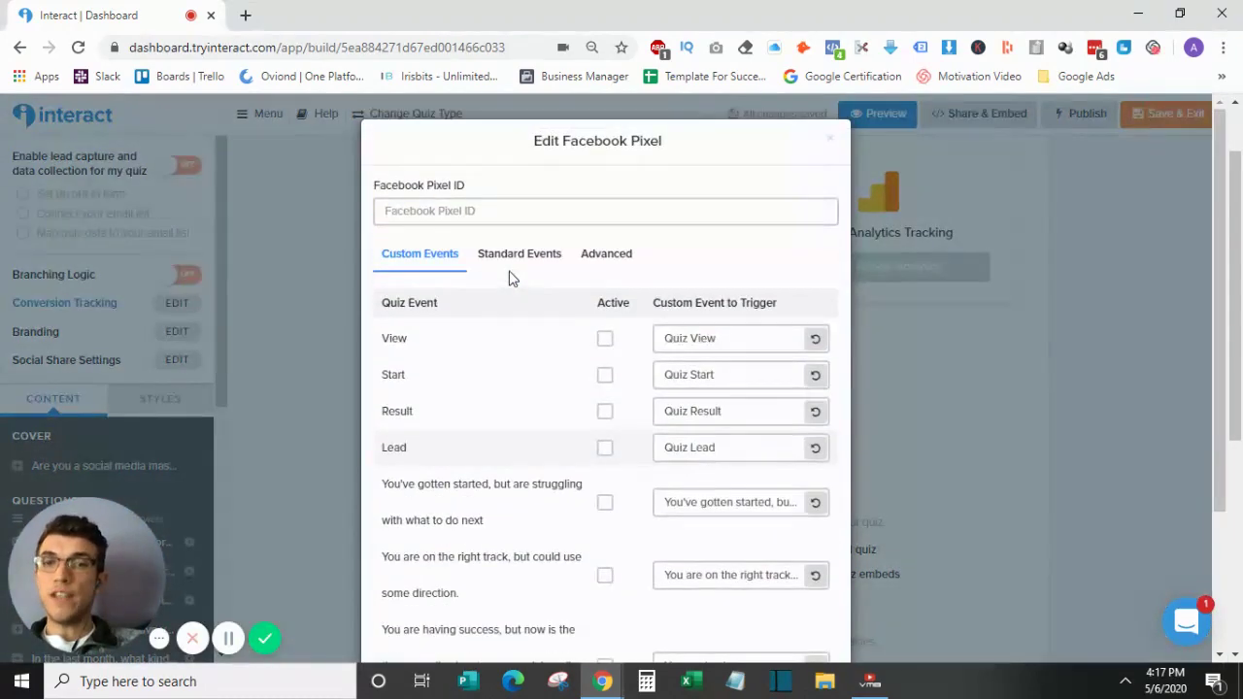
{"action": "left_click", "coordinate": [487, 209]}
{"action": "type", "text": "123"}
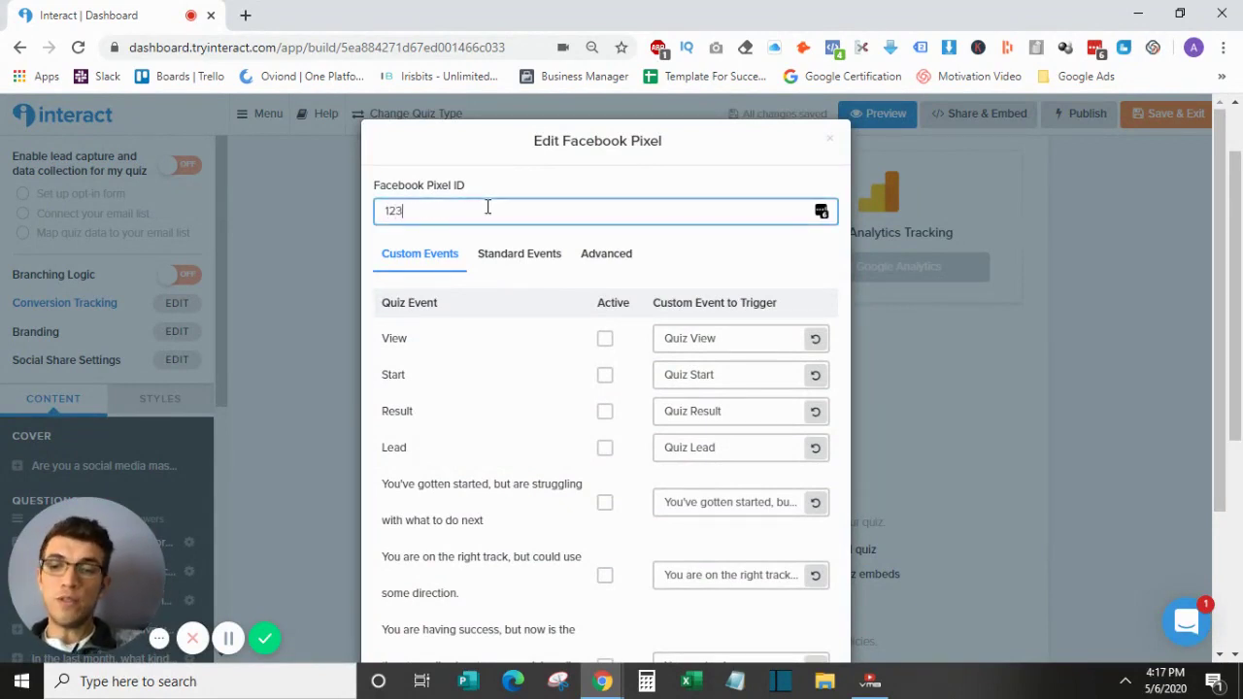
{"action": "type", "text": "4567890"}
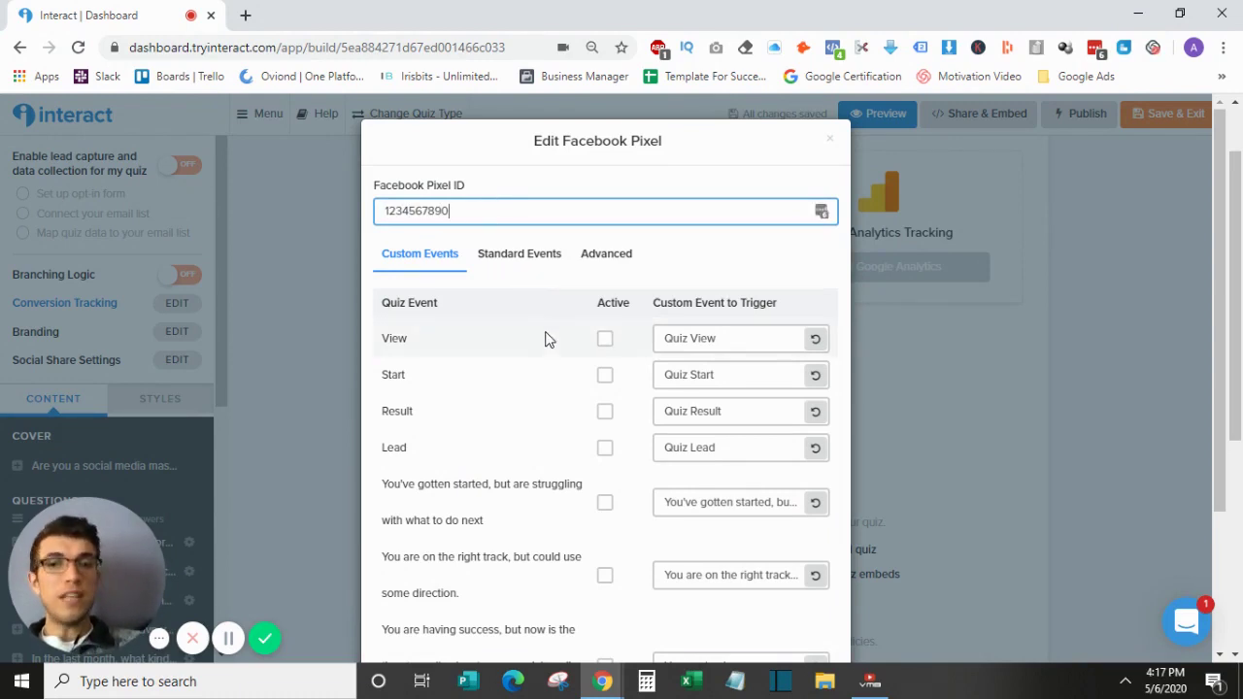
Step: Activate the Lead, Result, Start and View custom pixel events
{"action": "scroll", "coordinate": [545, 339], "scroll_direction": "down", "scroll_amount": 2}
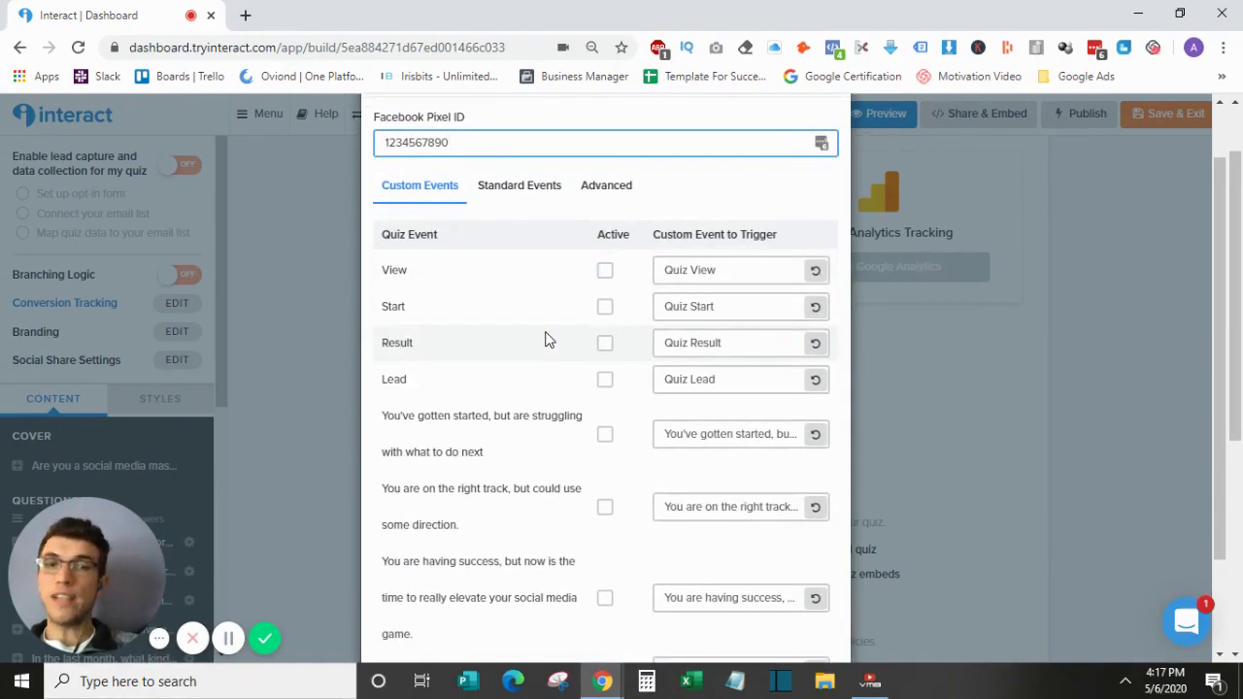
{"action": "left_click", "coordinate": [604, 380]}
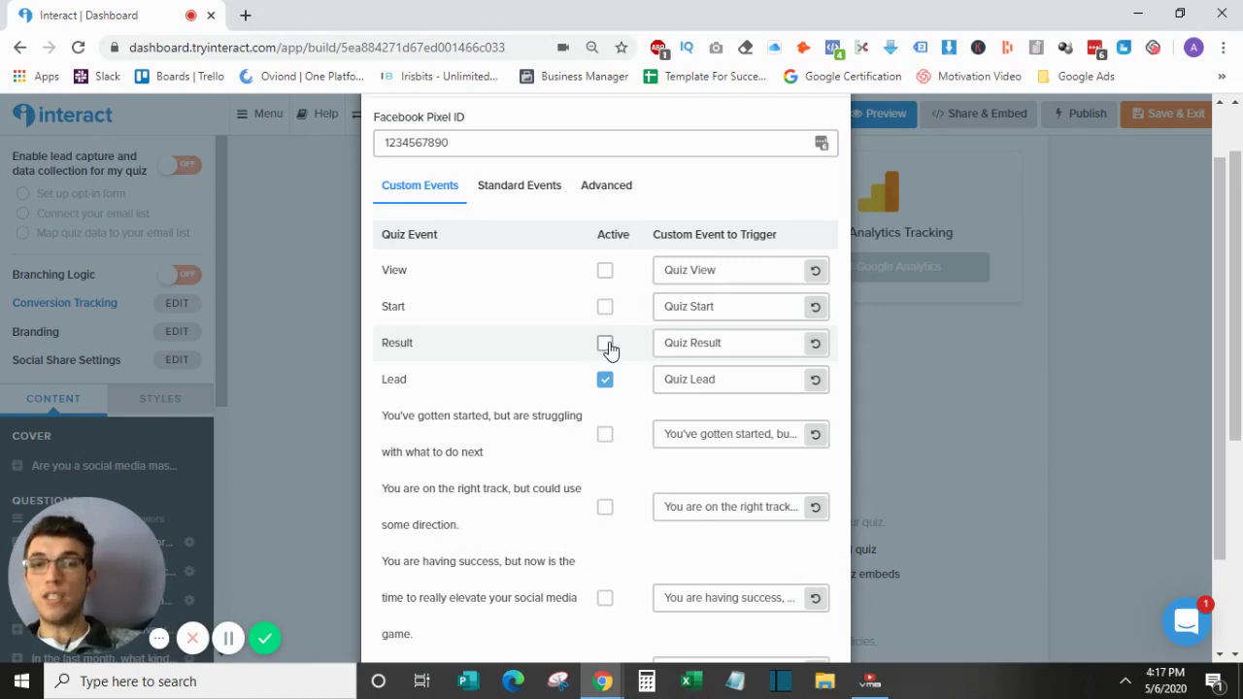
{"action": "left_click", "coordinate": [605, 345]}
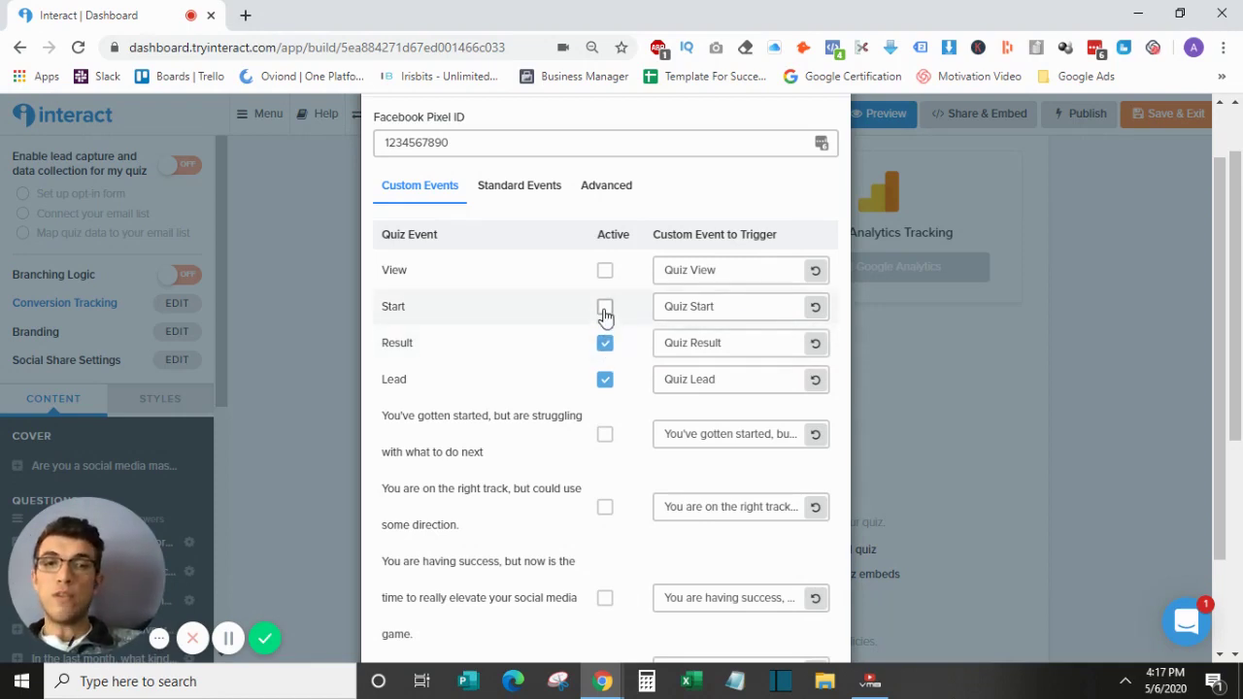
{"action": "left_click", "coordinate": [604, 309]}
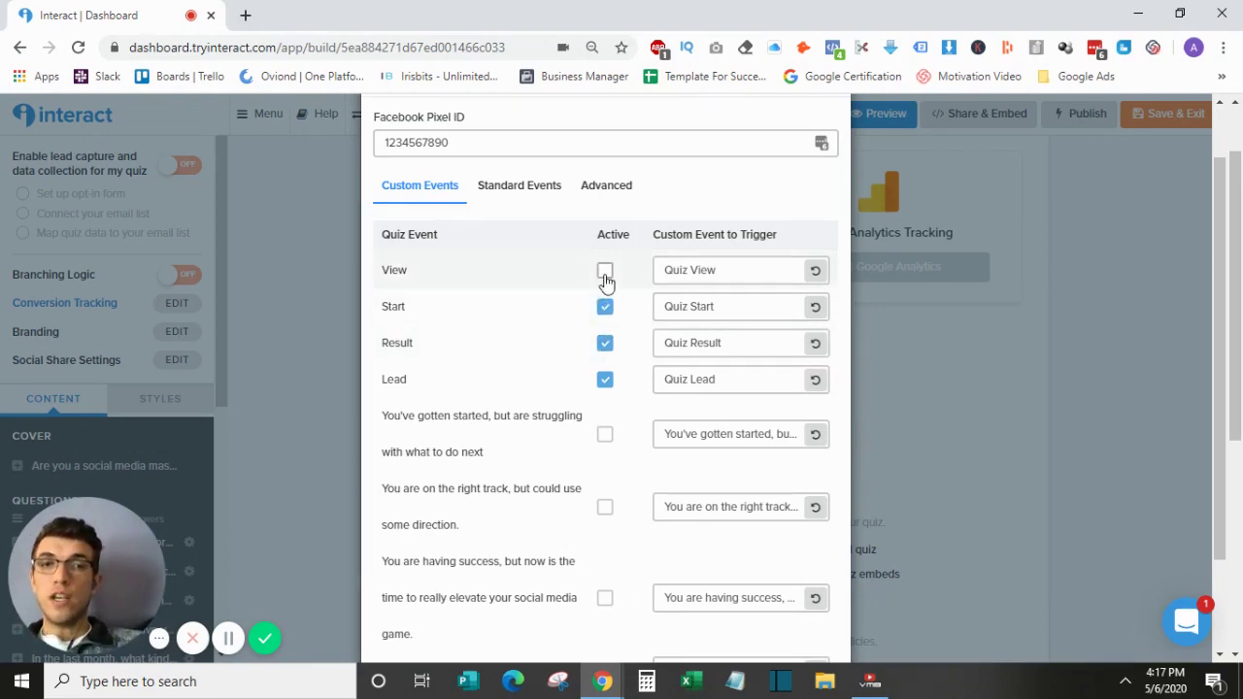
{"action": "left_click", "coordinate": [605, 272]}
Step: Activate the four quiz-result custom events, from 'You've gotten started' to 'social media master'
{"action": "scroll", "coordinate": [547, 316], "scroll_direction": "down", "scroll_amount": 1}
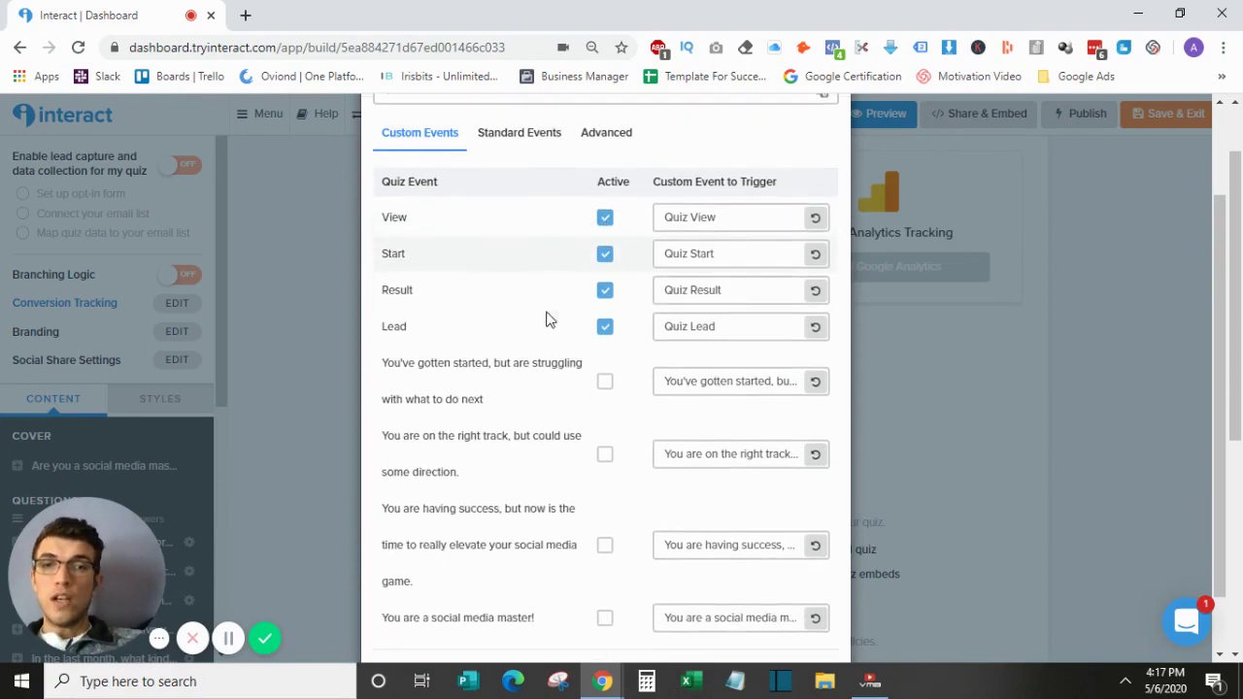
{"action": "scroll", "coordinate": [546, 318], "scroll_direction": "down", "scroll_amount": 1}
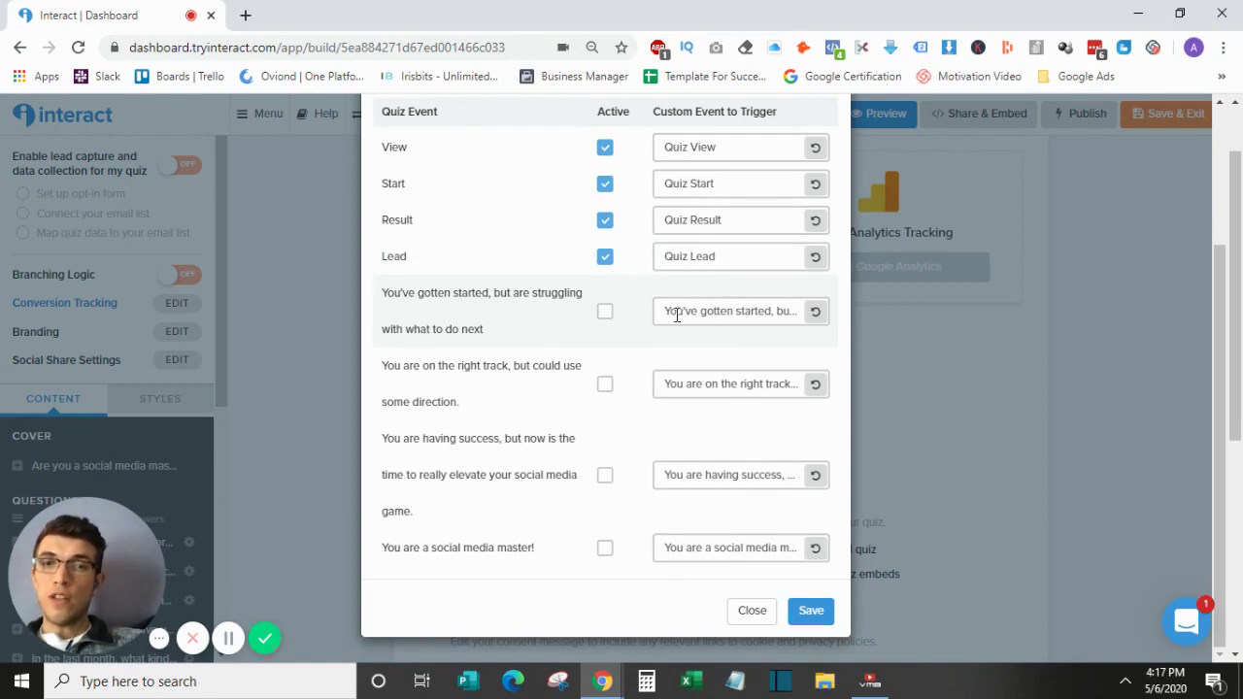
{"action": "double_click", "coordinate": [707, 312]}
{"action": "left_click", "coordinate": [643, 547]}
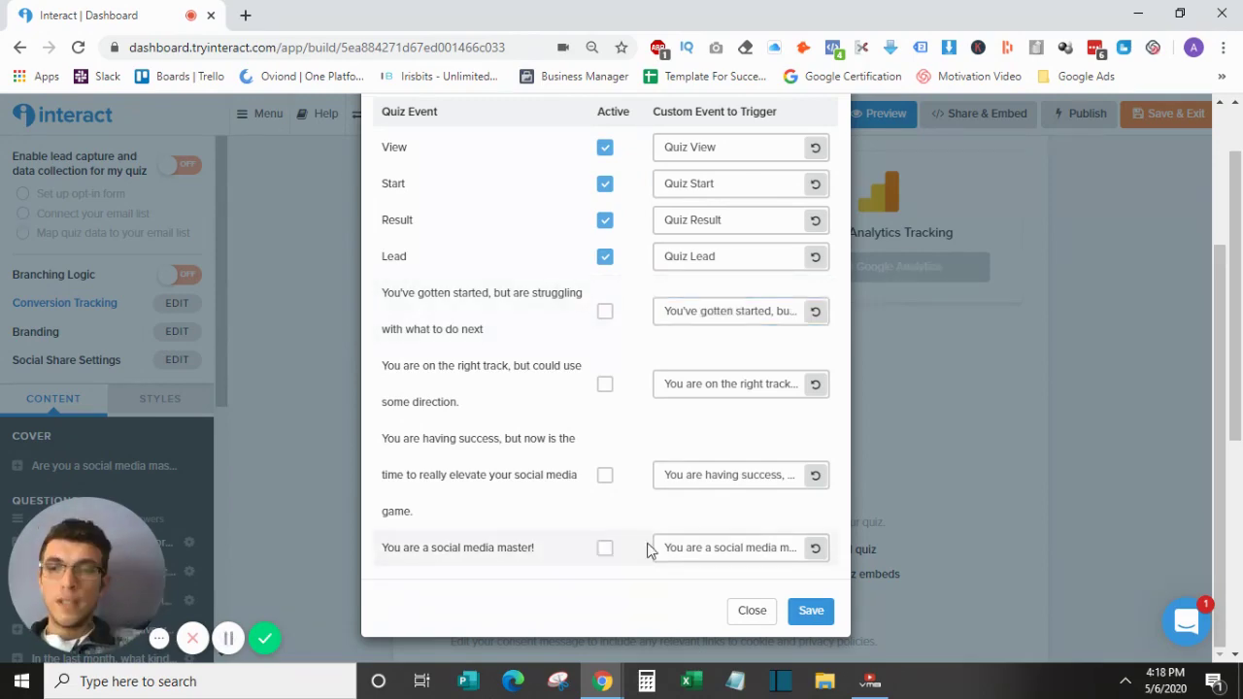
{"action": "left_click", "coordinate": [604, 316]}
{"action": "left_click", "coordinate": [607, 388]}
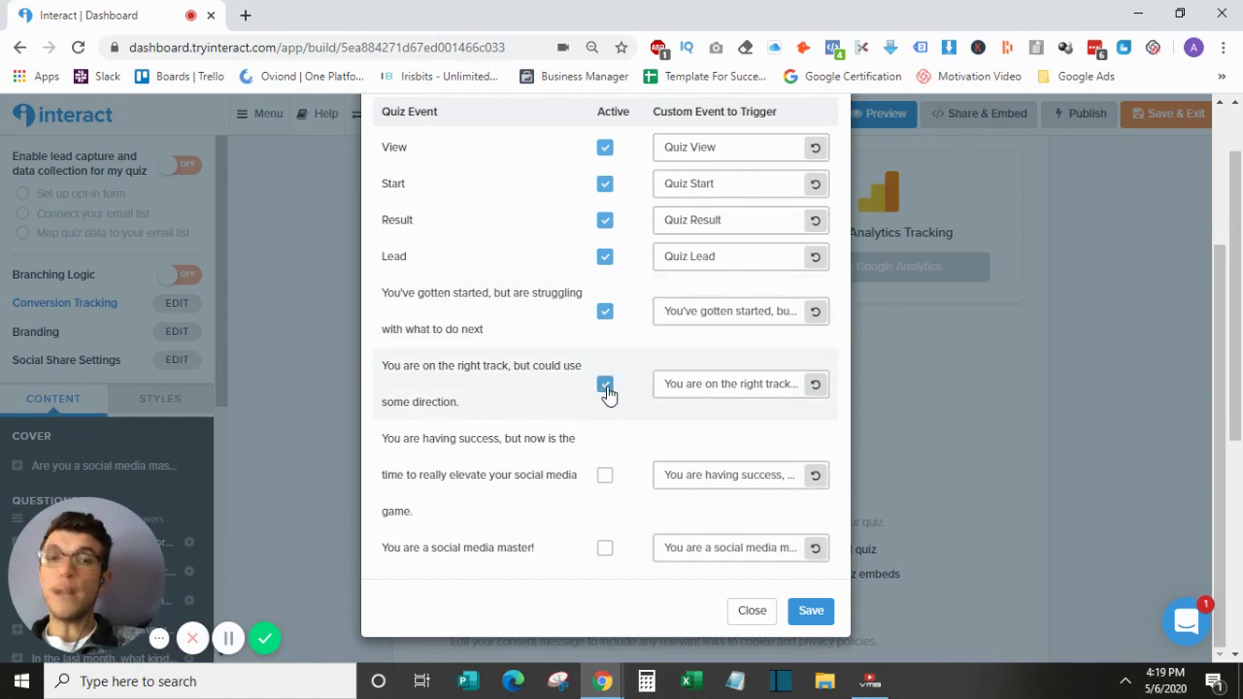
{"action": "left_click", "coordinate": [604, 475]}
{"action": "left_click", "coordinate": [604, 550]}
{"action": "scroll", "coordinate": [636, 463], "scroll_direction": "up", "scroll_amount": 1}
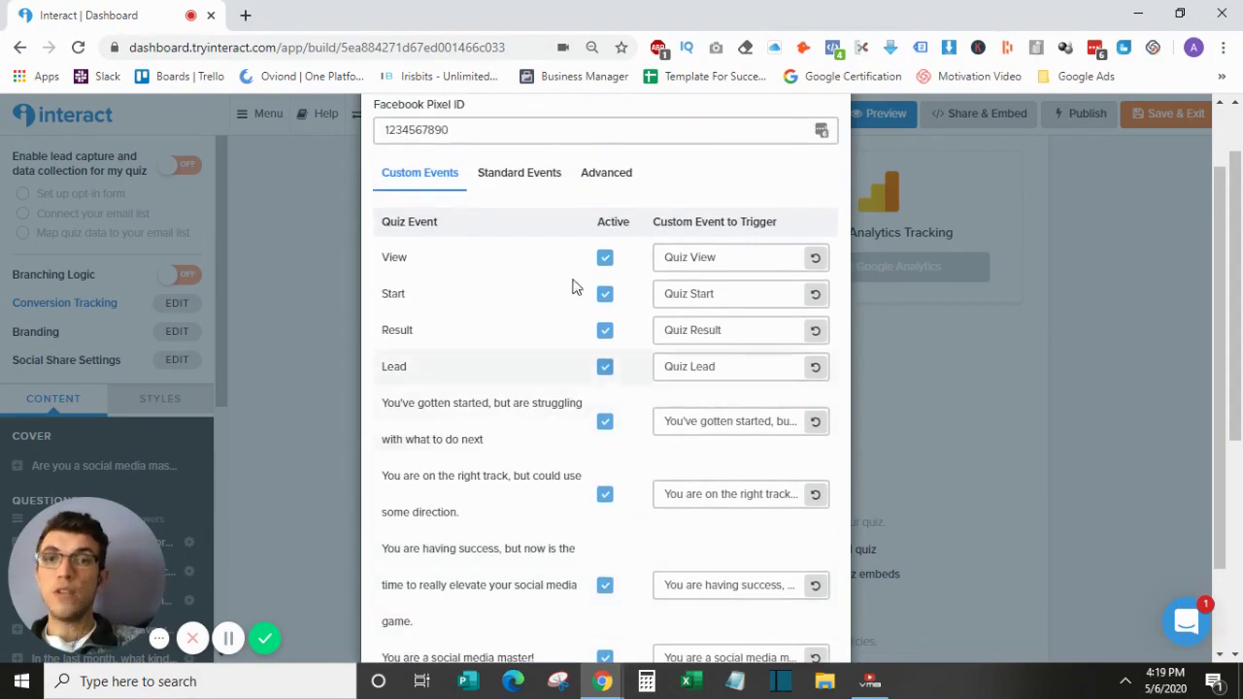
{"action": "left_click", "coordinate": [539, 185]}
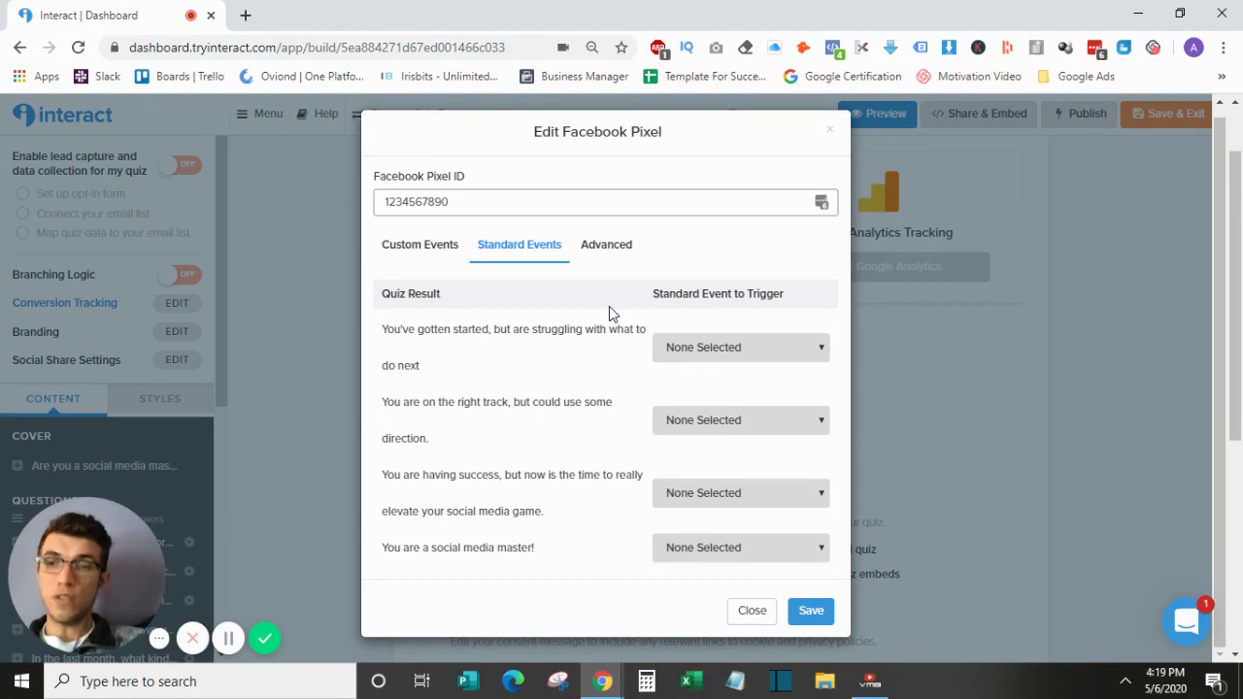
Step: Set Lead as the standard event for all four quiz results
{"action": "left_click", "coordinate": [728, 346]}
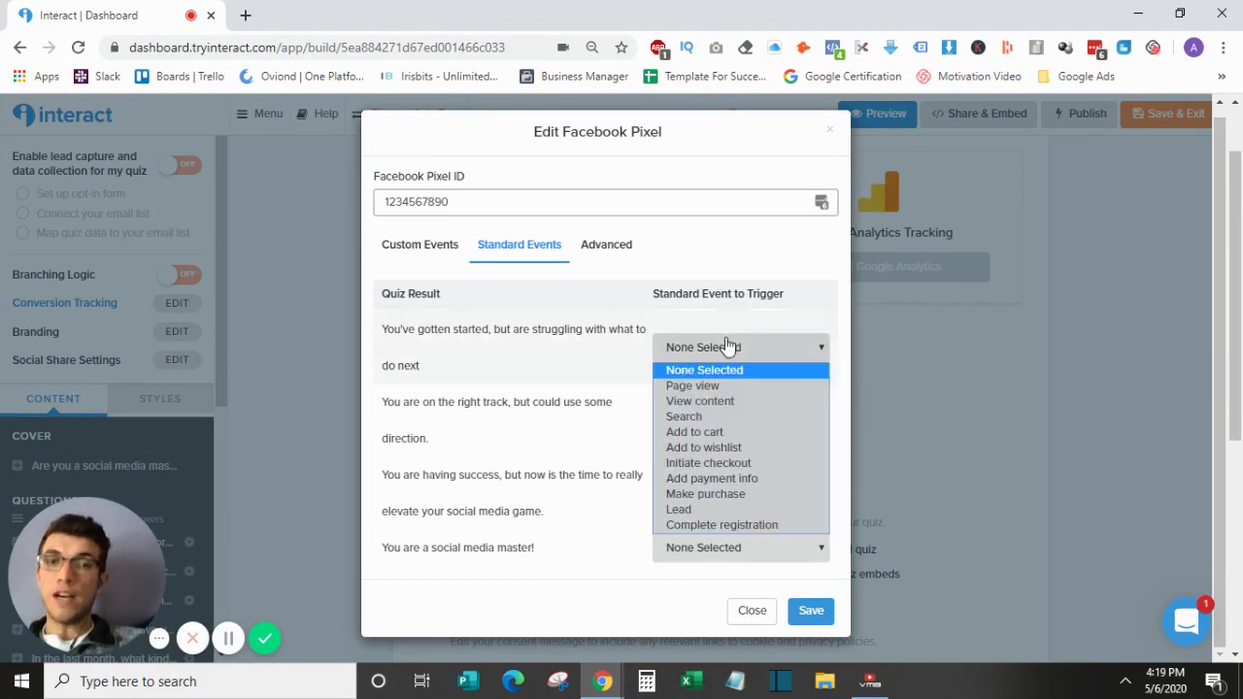
{"action": "left_click", "coordinate": [715, 508]}
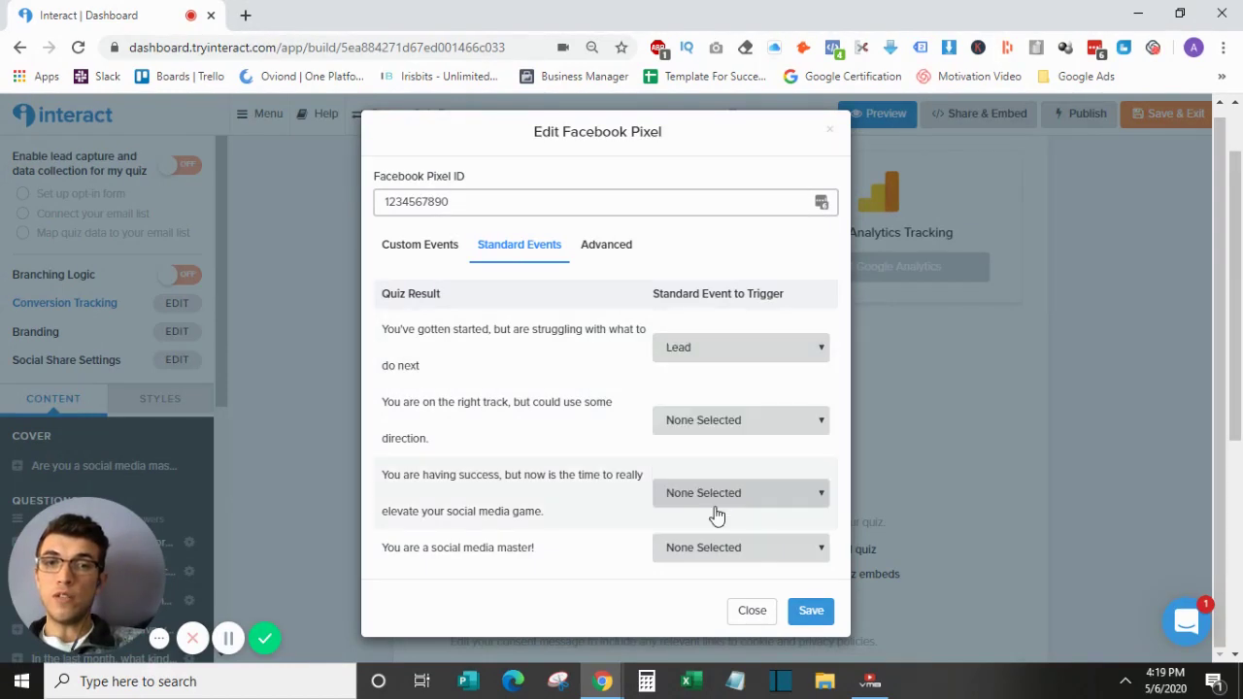
{"action": "left_click", "coordinate": [739, 425]}
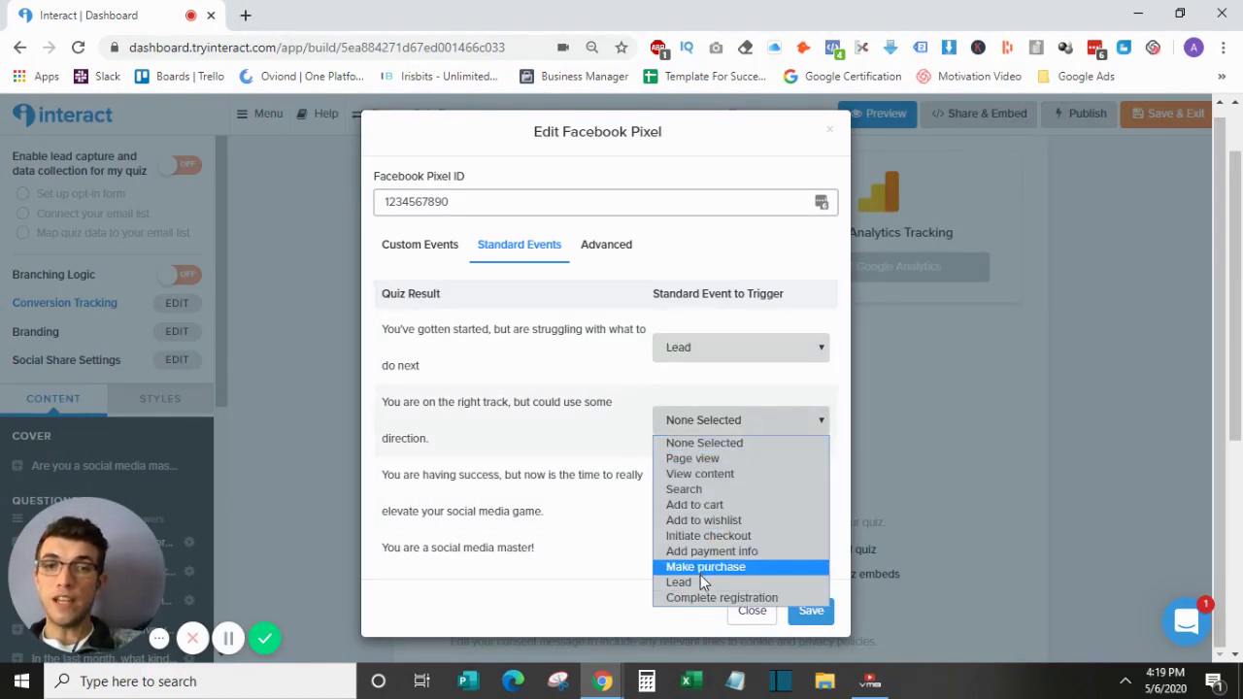
{"action": "left_click", "coordinate": [700, 581]}
{"action": "left_click", "coordinate": [730, 493]}
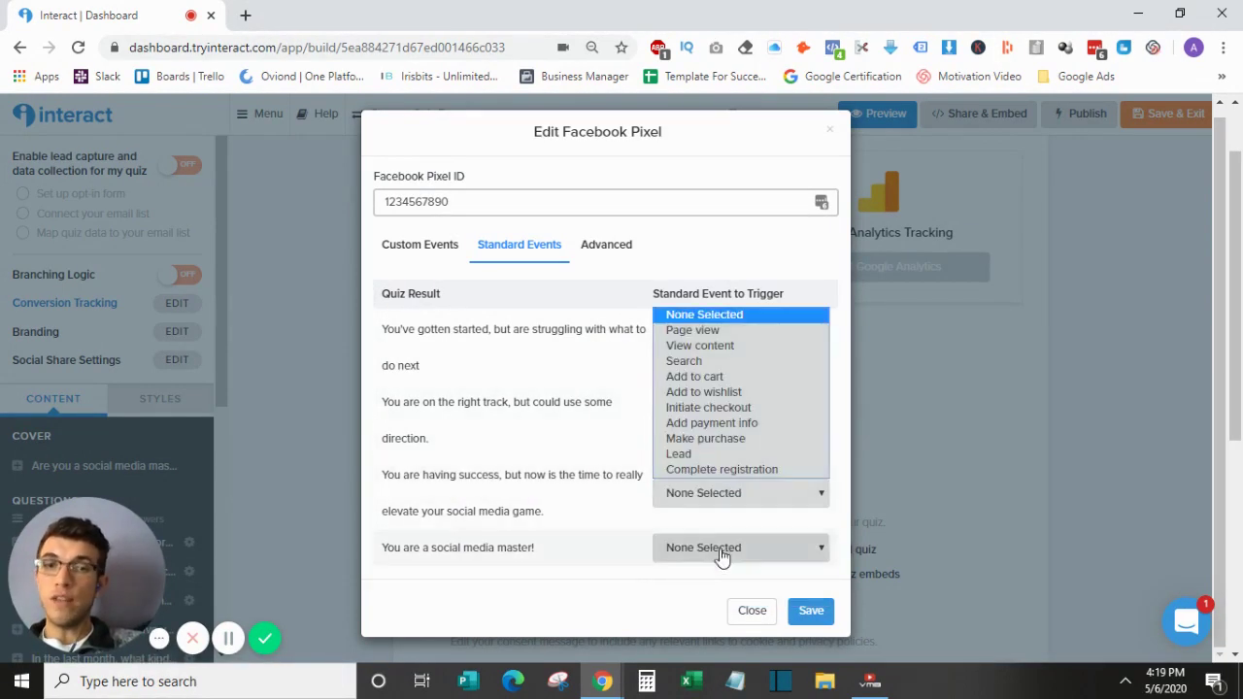
{"action": "left_click", "coordinate": [721, 454]}
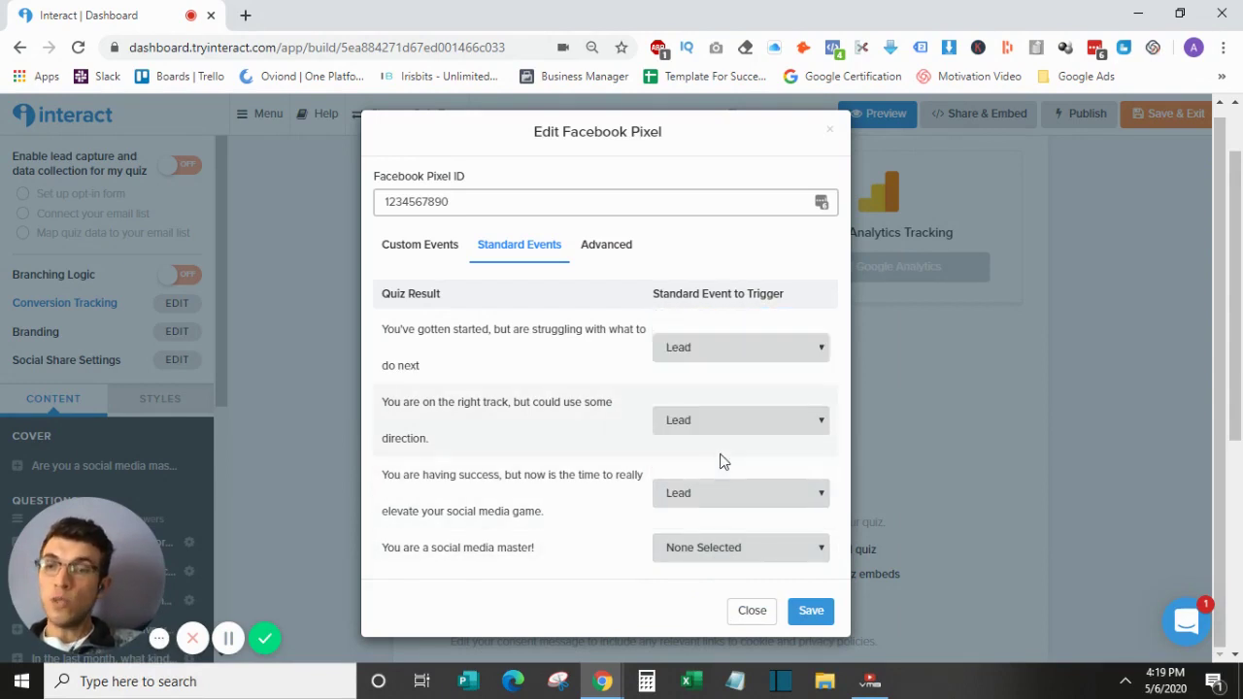
{"action": "left_click", "coordinate": [718, 550]}
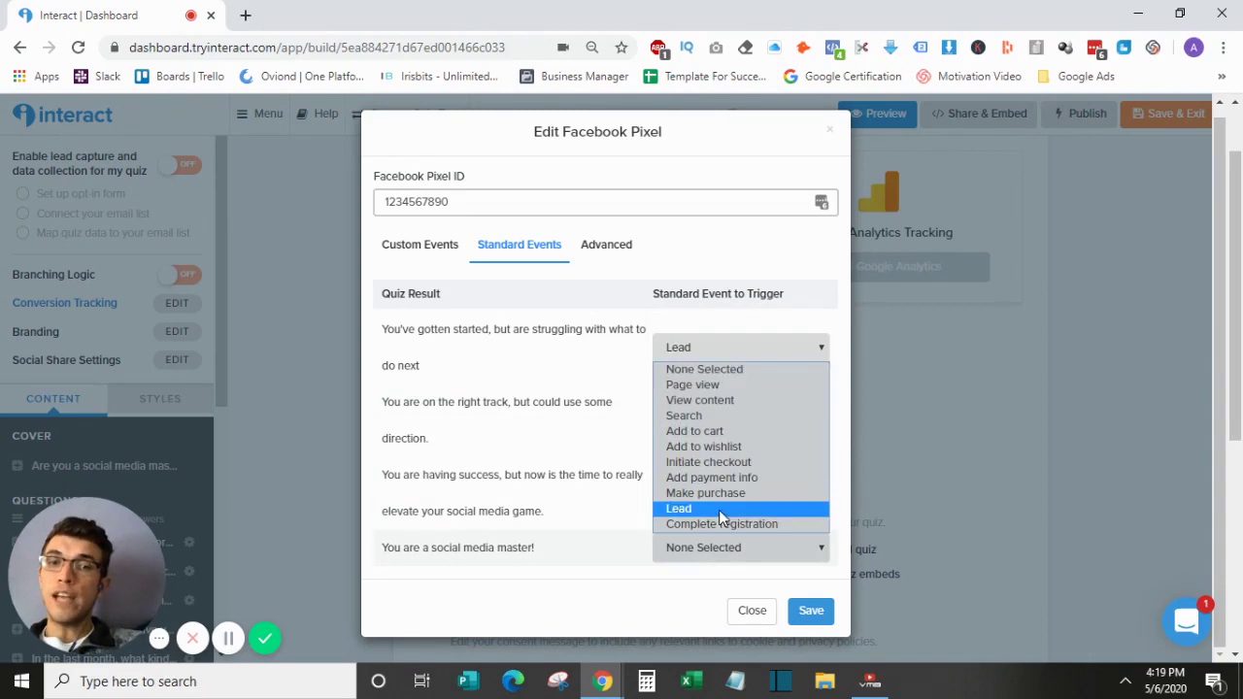
{"action": "left_click", "coordinate": [718, 510]}
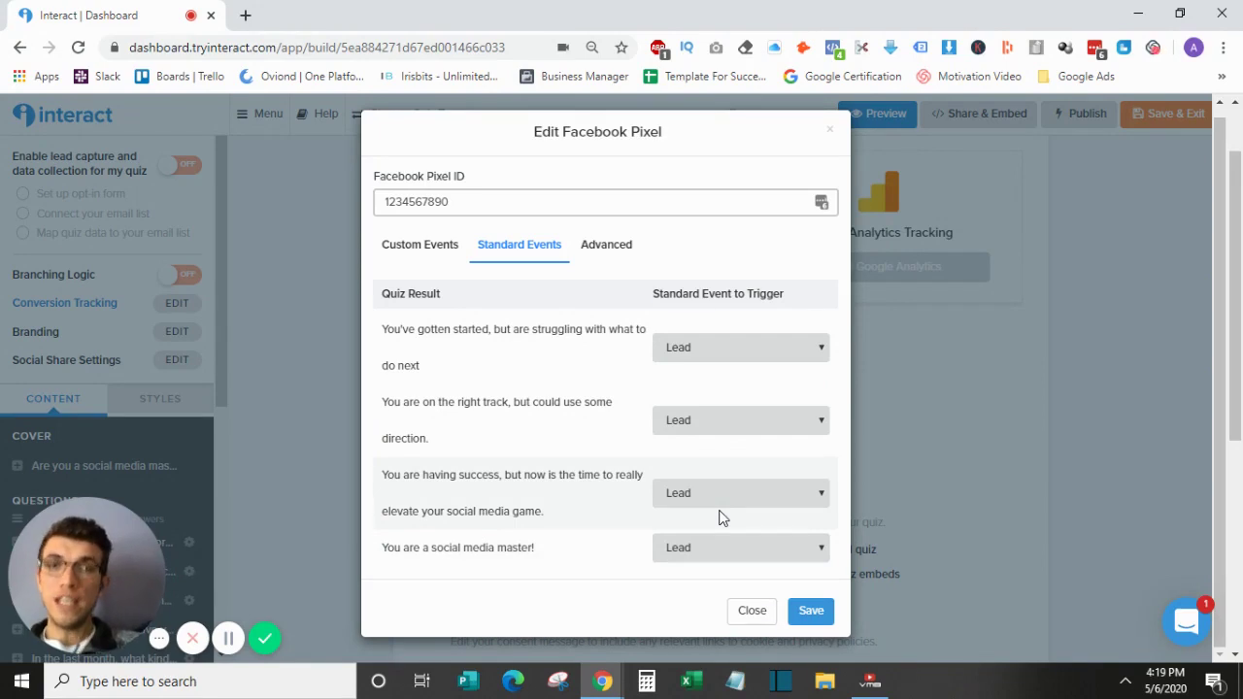
Step: Keep Lead for the first result, review the Advanced Page View options, and save the pixel
{"action": "left_click", "coordinate": [742, 362]}
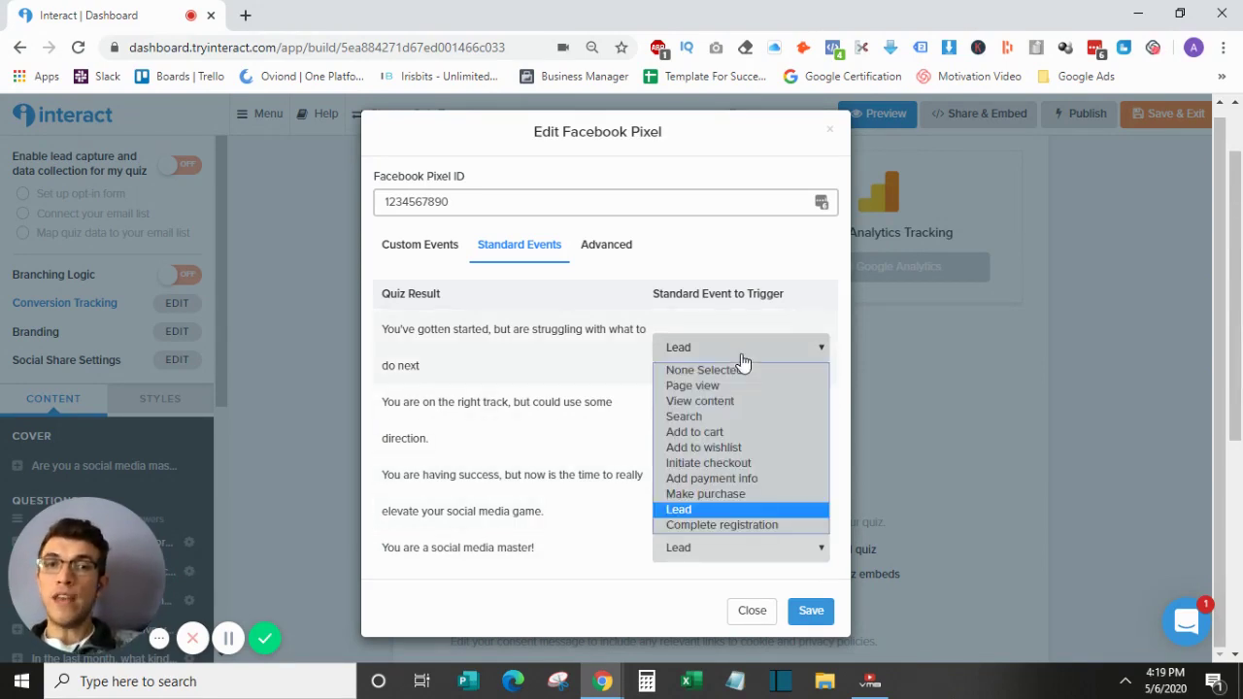
{"action": "left_click", "coordinate": [594, 396]}
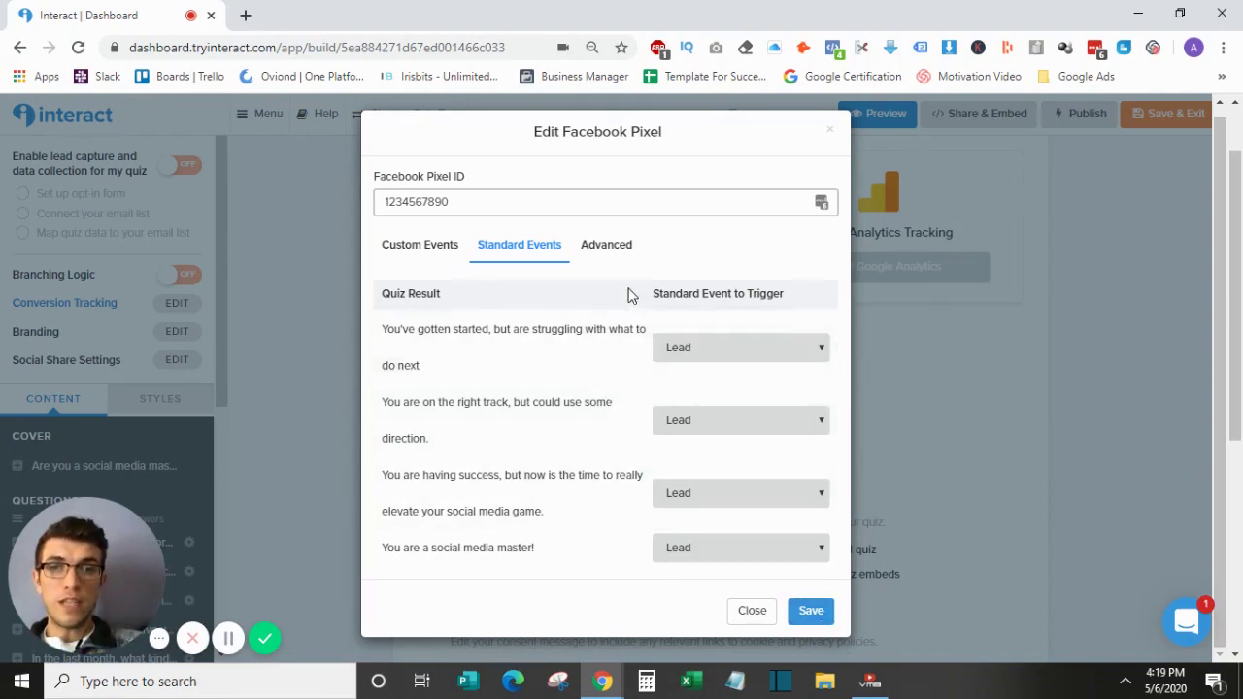
{"action": "left_click", "coordinate": [614, 246]}
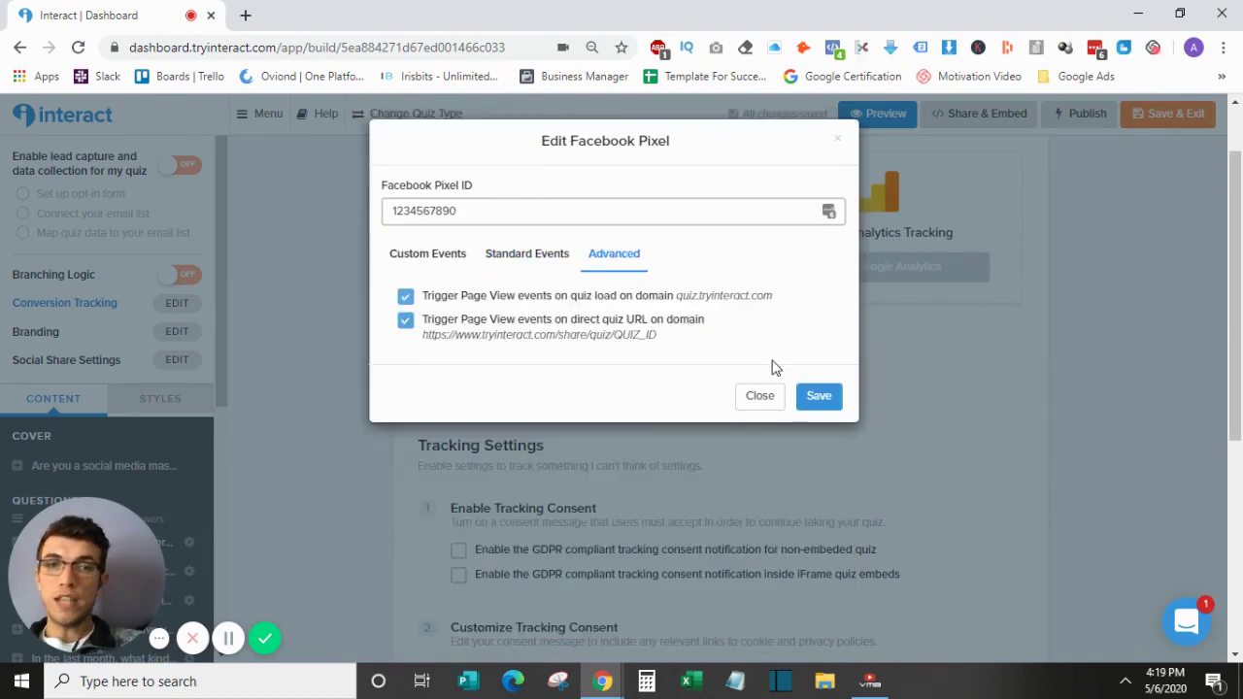
{"action": "left_click", "coordinate": [819, 396]}
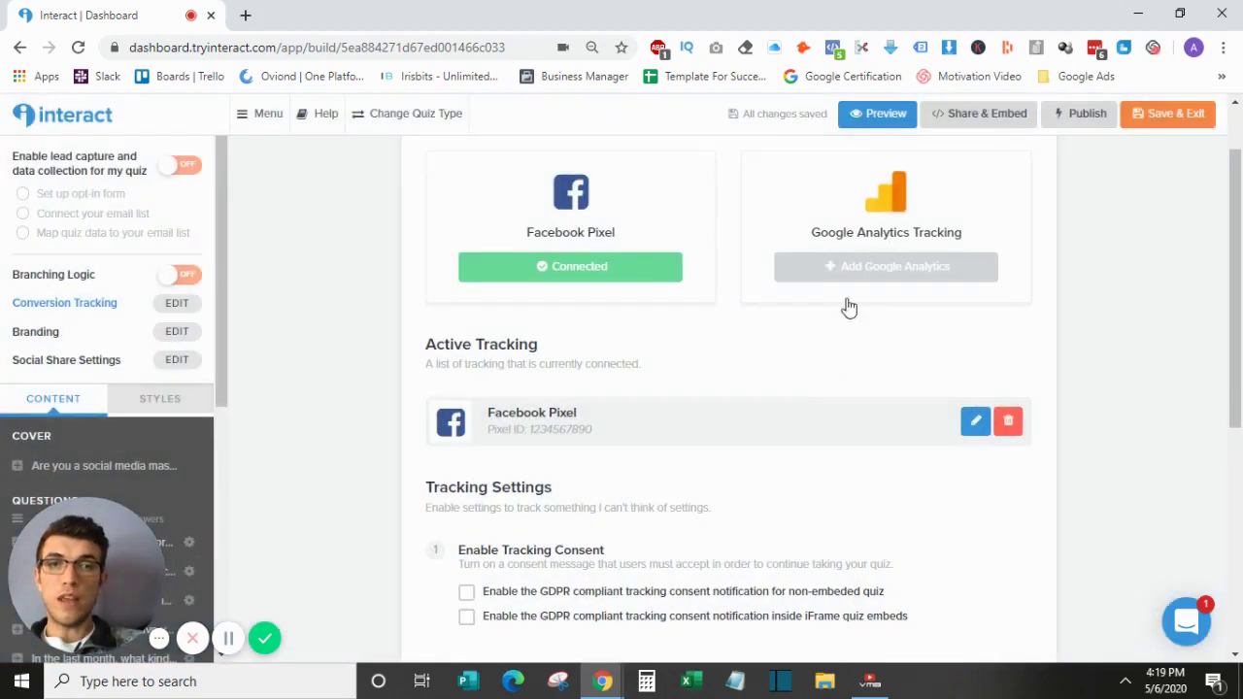
Step: Add Google Analytics tracking with tracking ID UA-1324355-1
{"action": "left_click", "coordinate": [863, 267]}
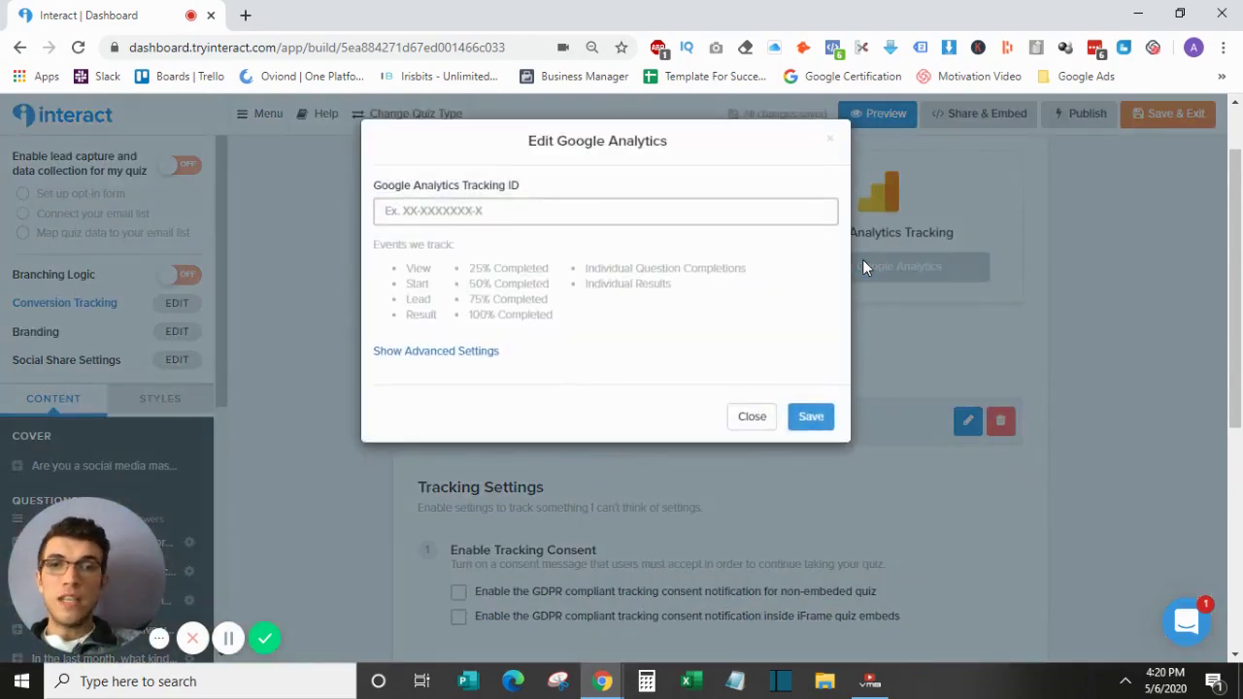
{"action": "left_click", "coordinate": [541, 215]}
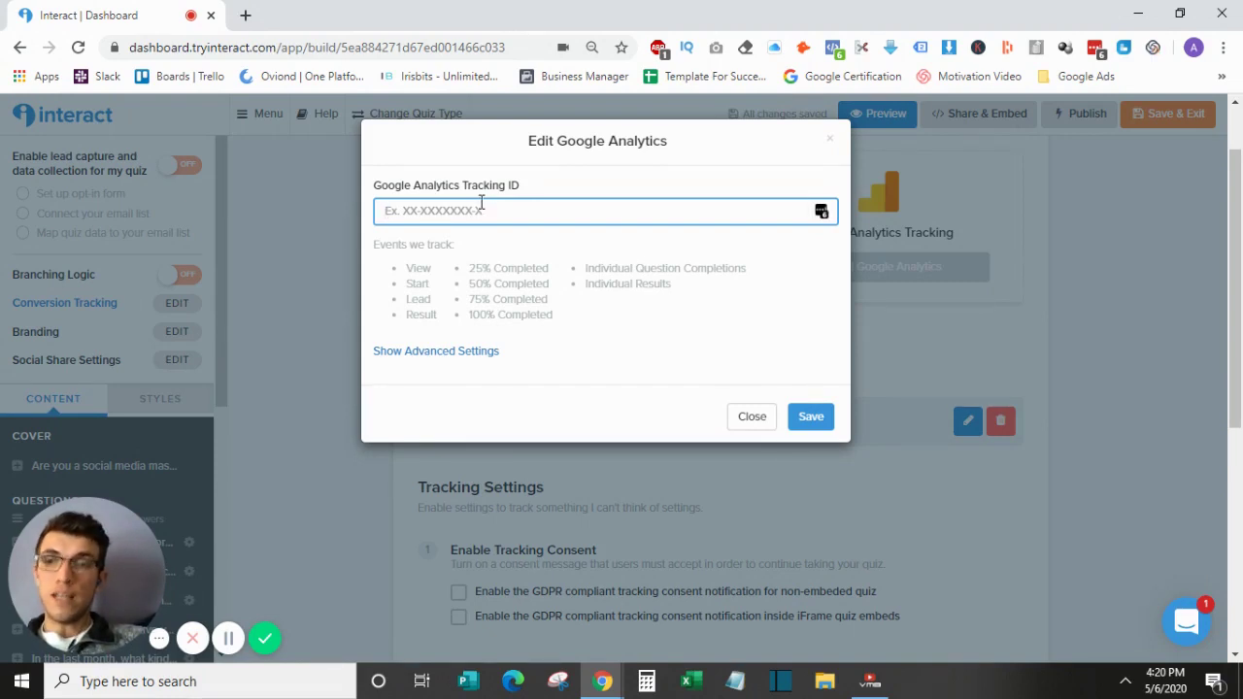
{"action": "type", "text": "UA"}
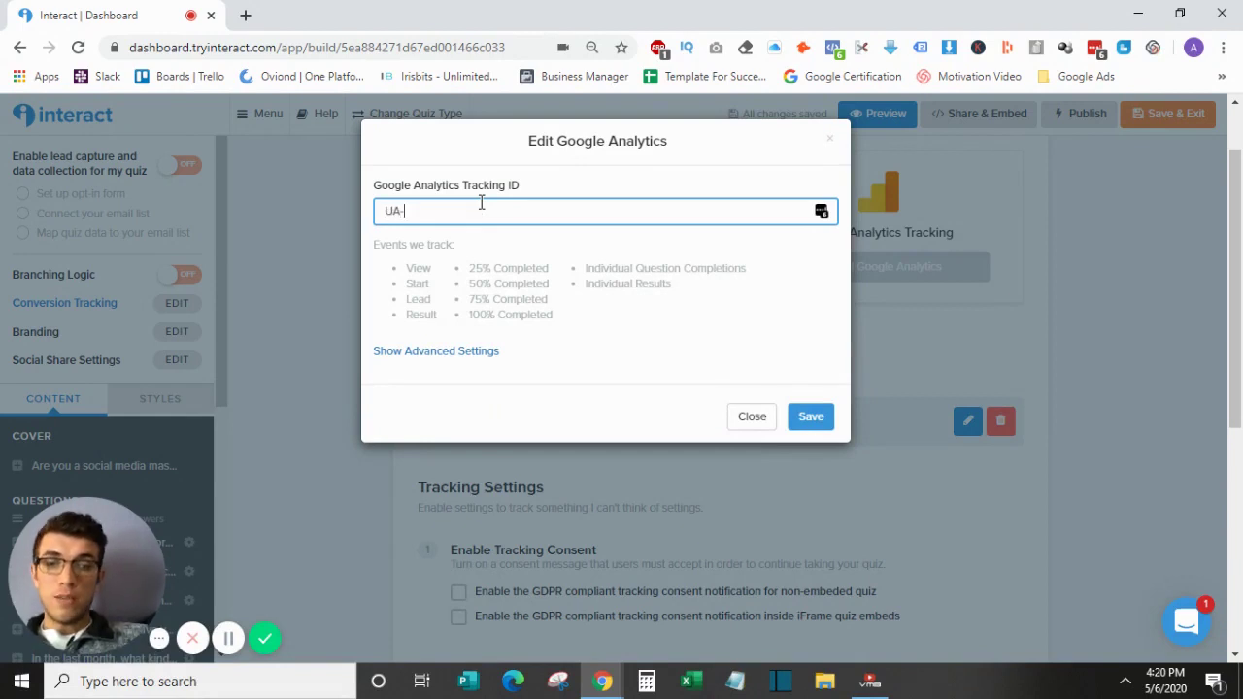
{"action": "type", "text": "-1324355"}
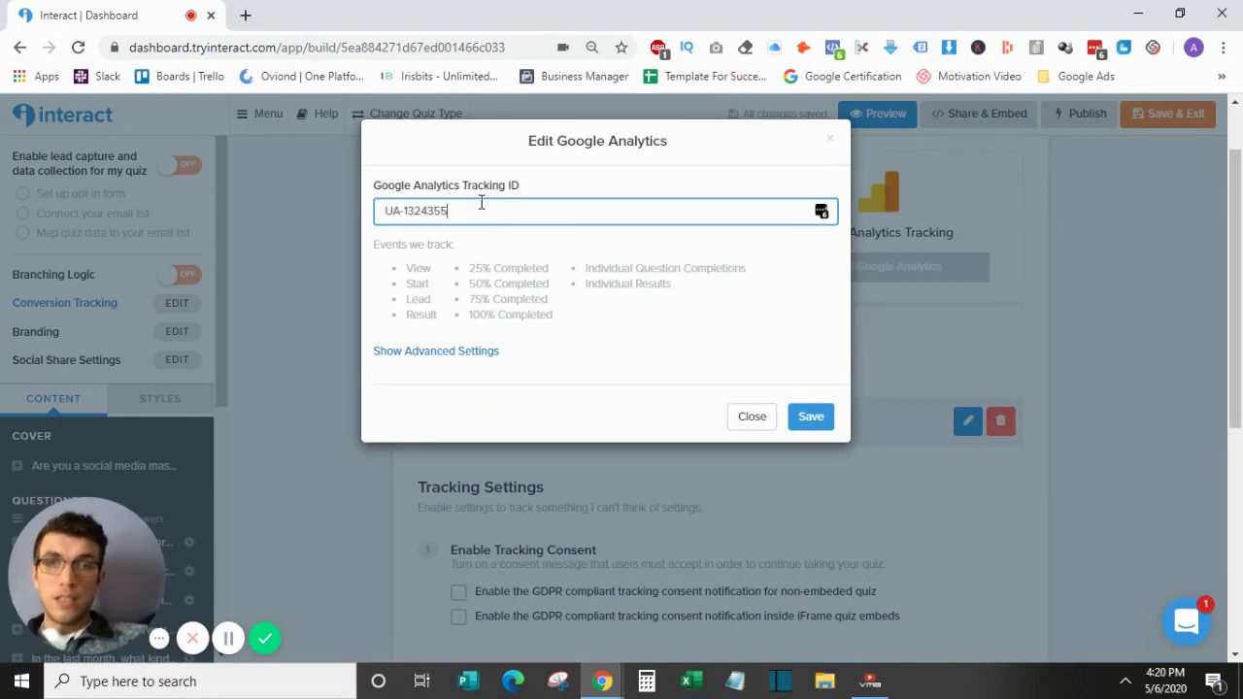
{"action": "type", "text": "-1"}
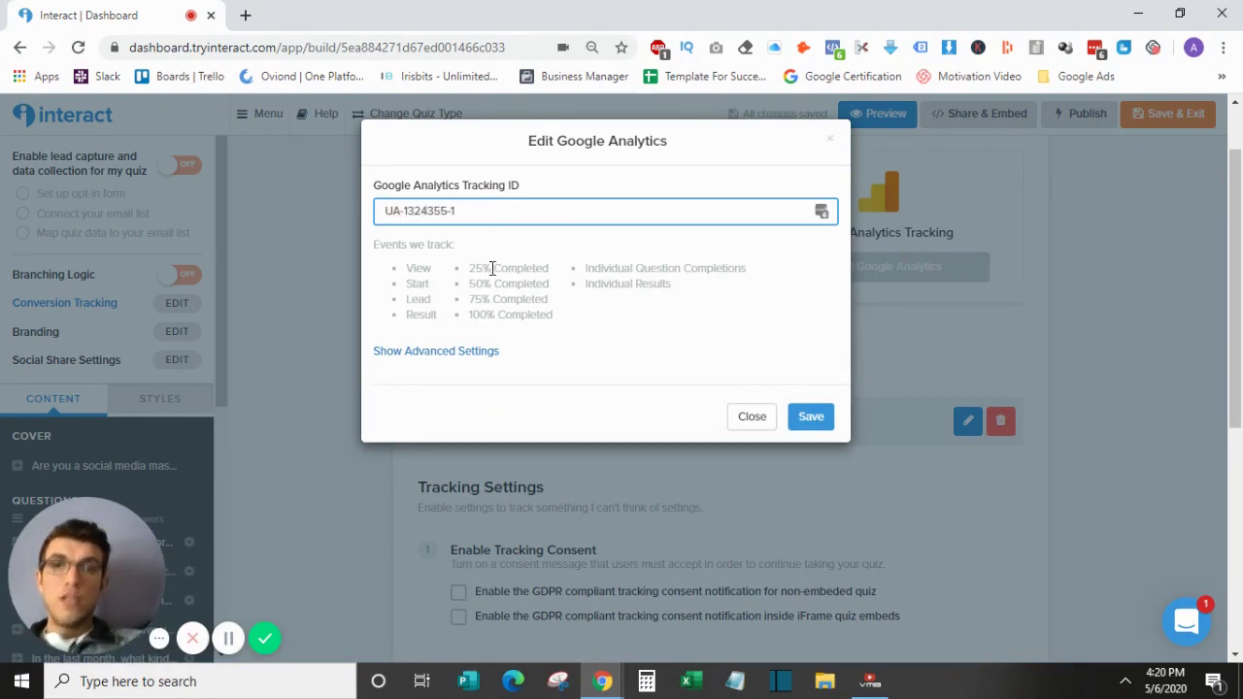
{"action": "left_click", "coordinate": [430, 248]}
{"action": "double_click", "coordinate": [418, 268]}
{"action": "double_click", "coordinate": [418, 283]}
{"action": "left_click", "coordinate": [419, 296]}
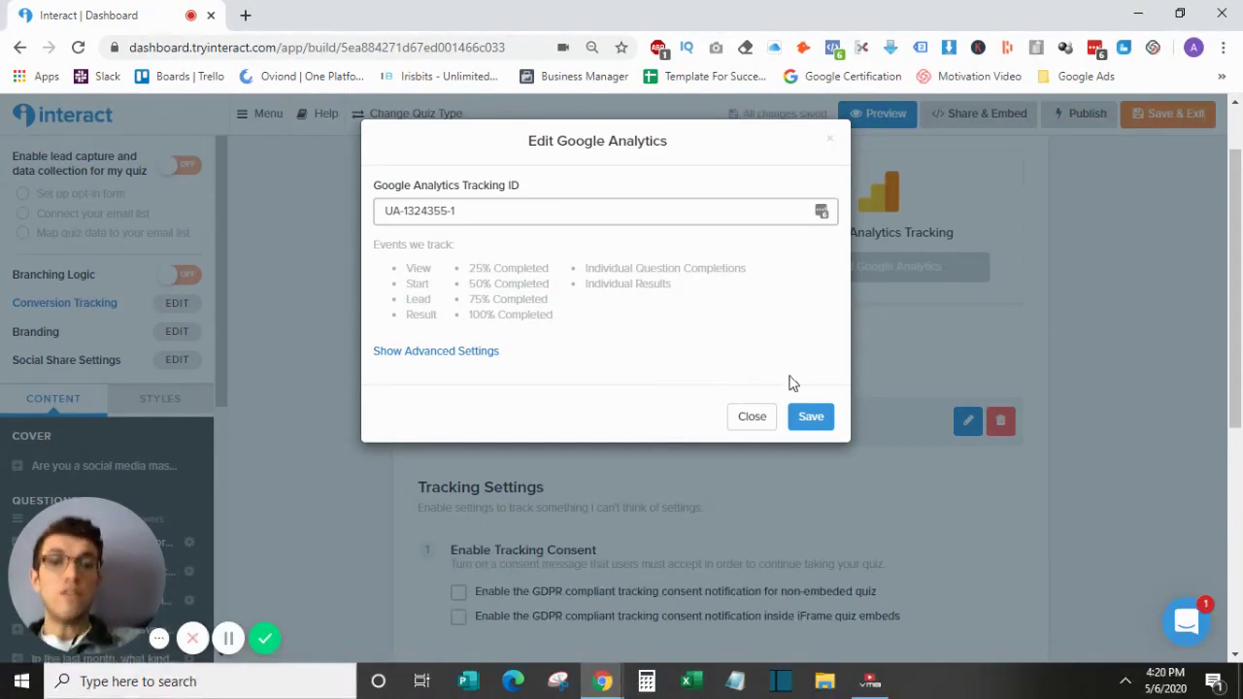
Step: Save the Google Analytics connection alongside the Facebook Pixel
{"action": "left_click", "coordinate": [810, 416]}
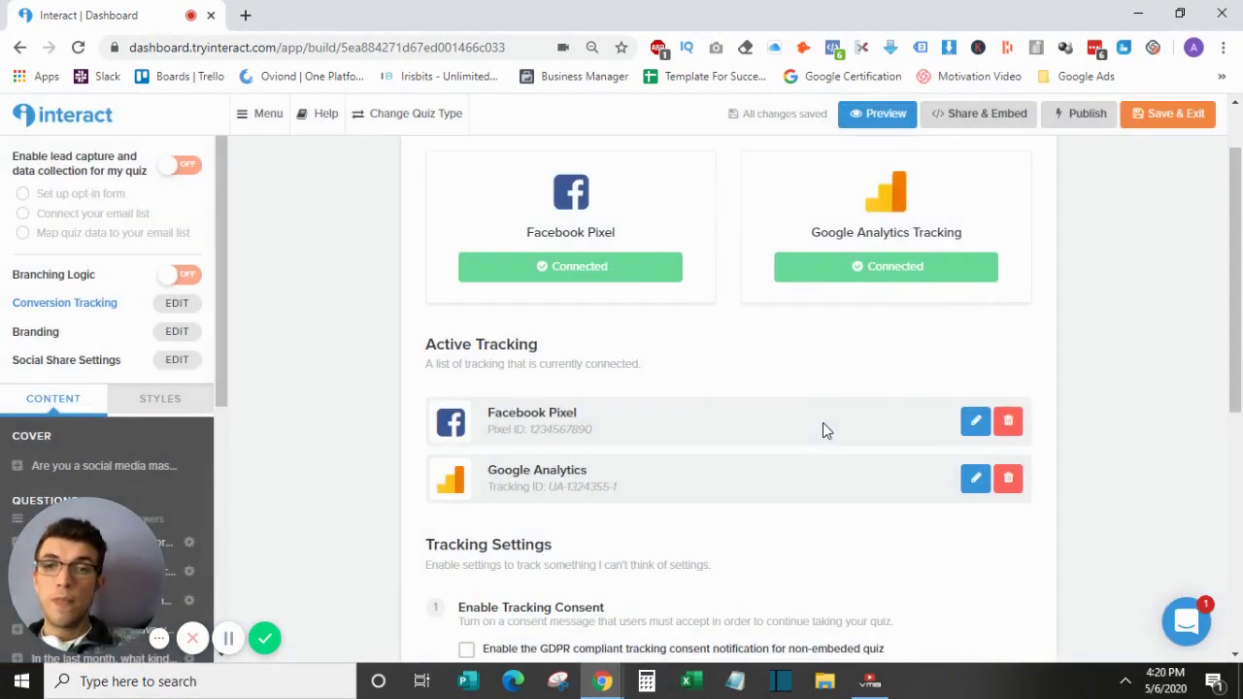
{"action": "scroll", "coordinate": [823, 430], "scroll_direction": "down", "scroll_amount": 3}
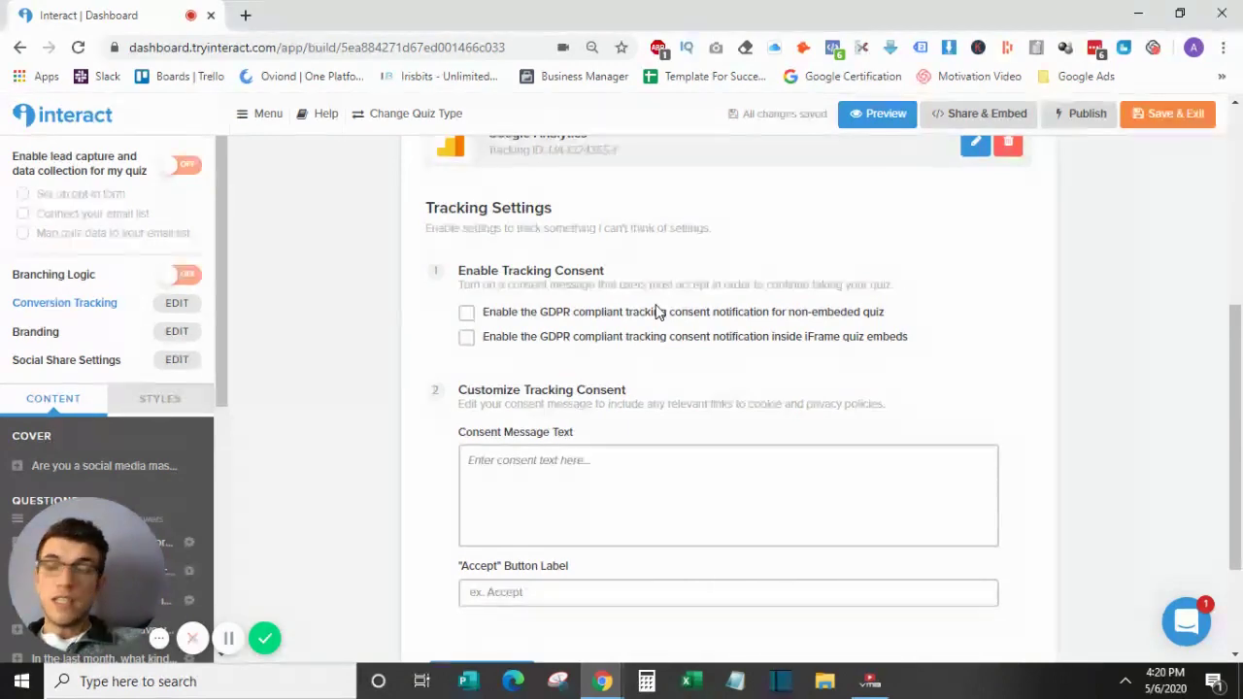
{"action": "scroll", "coordinate": [657, 311], "scroll_direction": "down", "scroll_amount": 1}
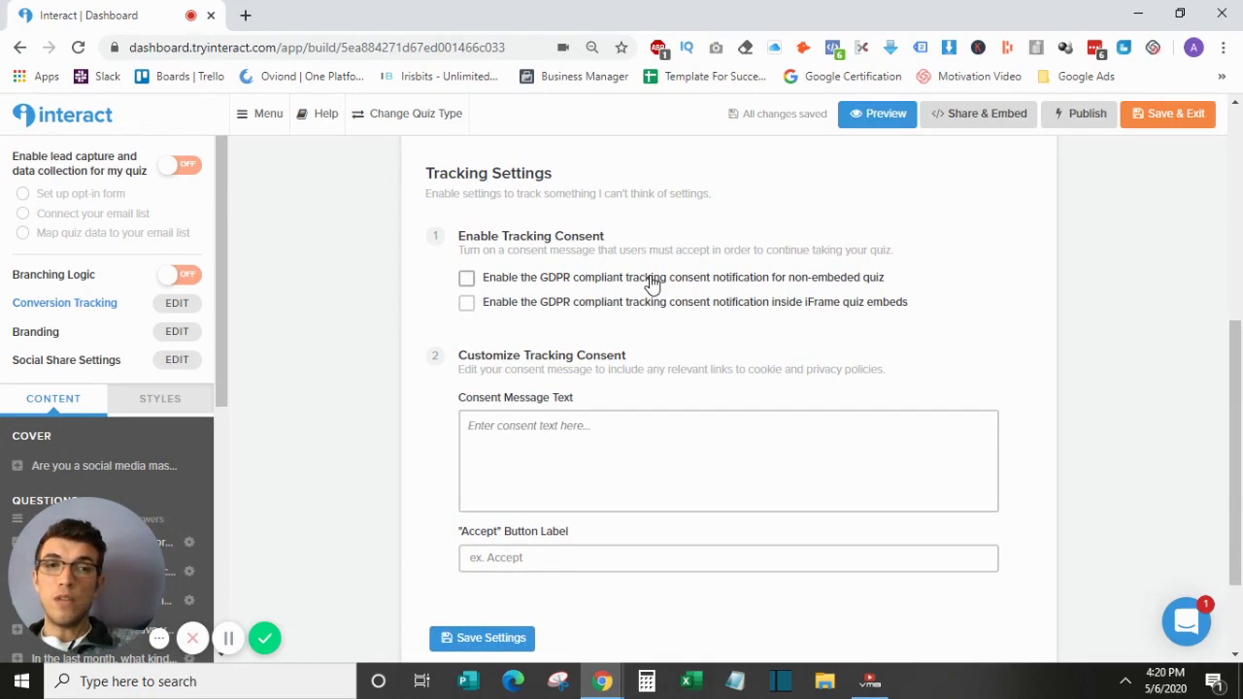
Step: Leave non-embedded GDPR consent off, save the tracking settings, and turn on lead capture
{"action": "left_click", "coordinate": [580, 284]}
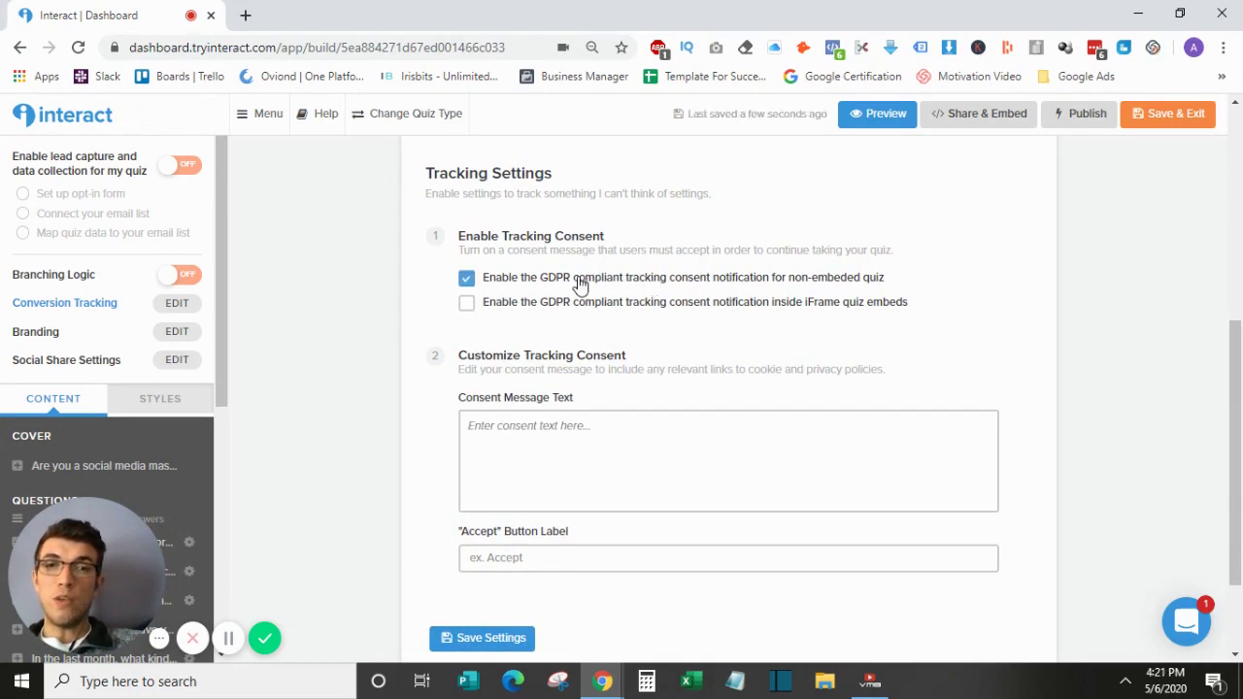
{"action": "left_click", "coordinate": [580, 284]}
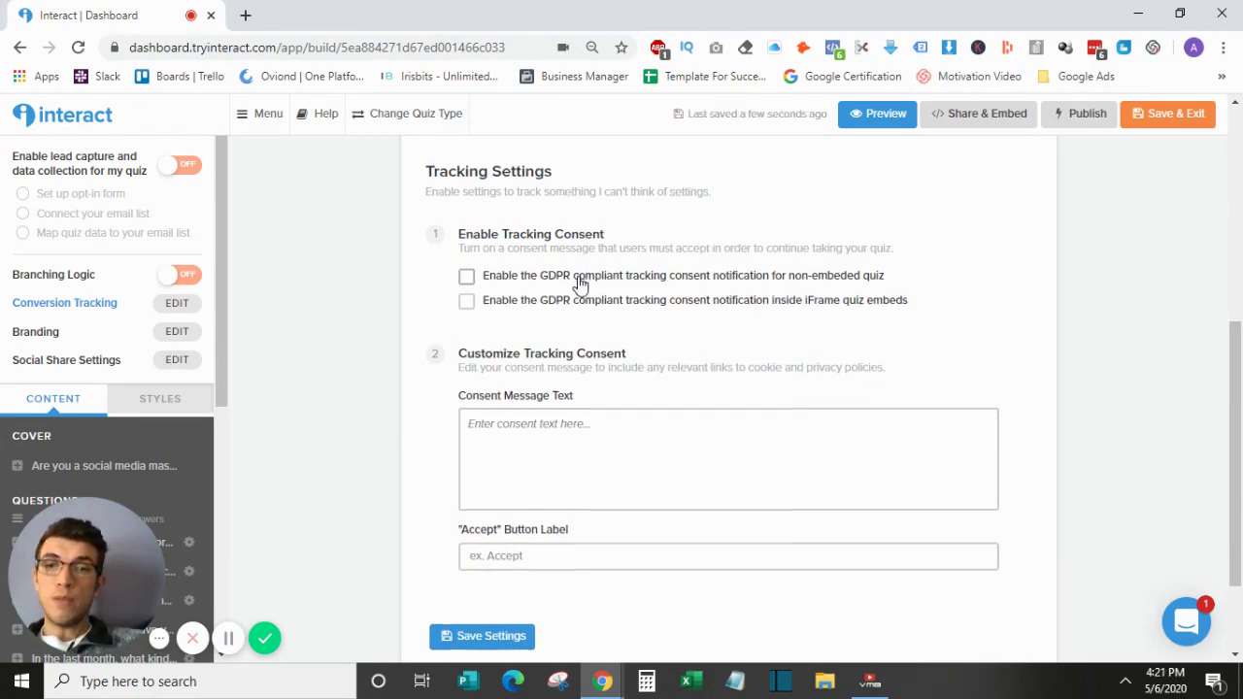
{"action": "scroll", "coordinate": [576, 283], "scroll_direction": "down", "scroll_amount": 2}
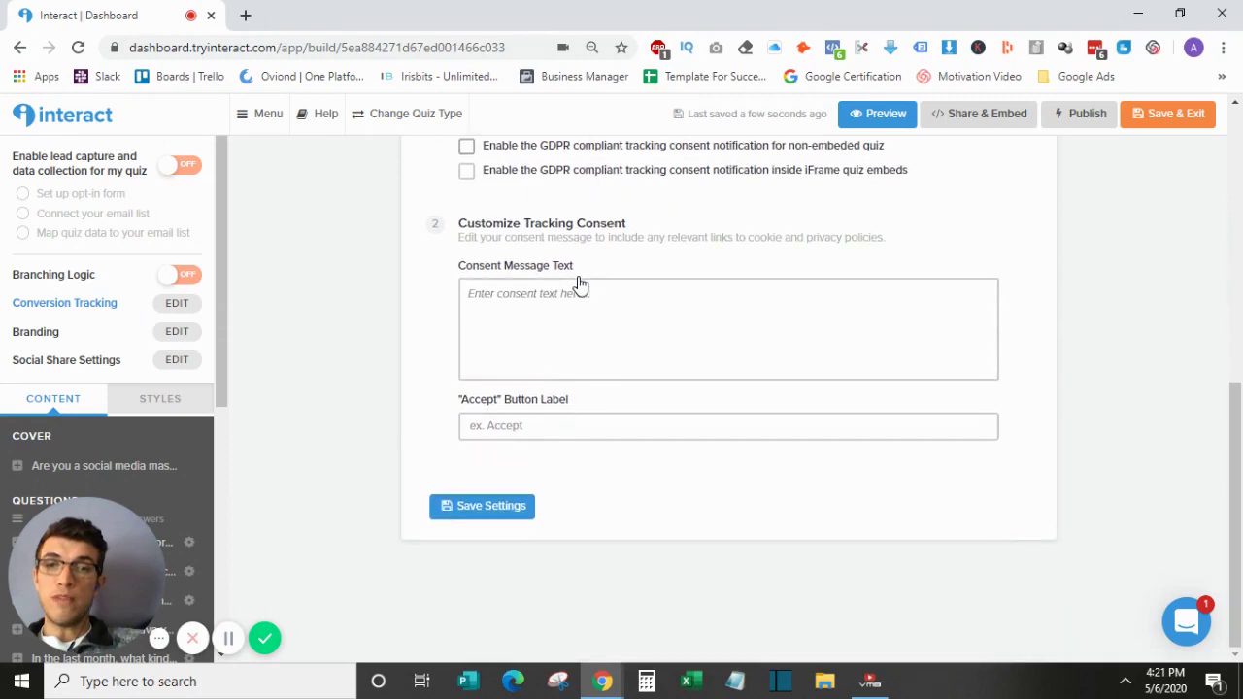
{"action": "left_click", "coordinate": [494, 506]}
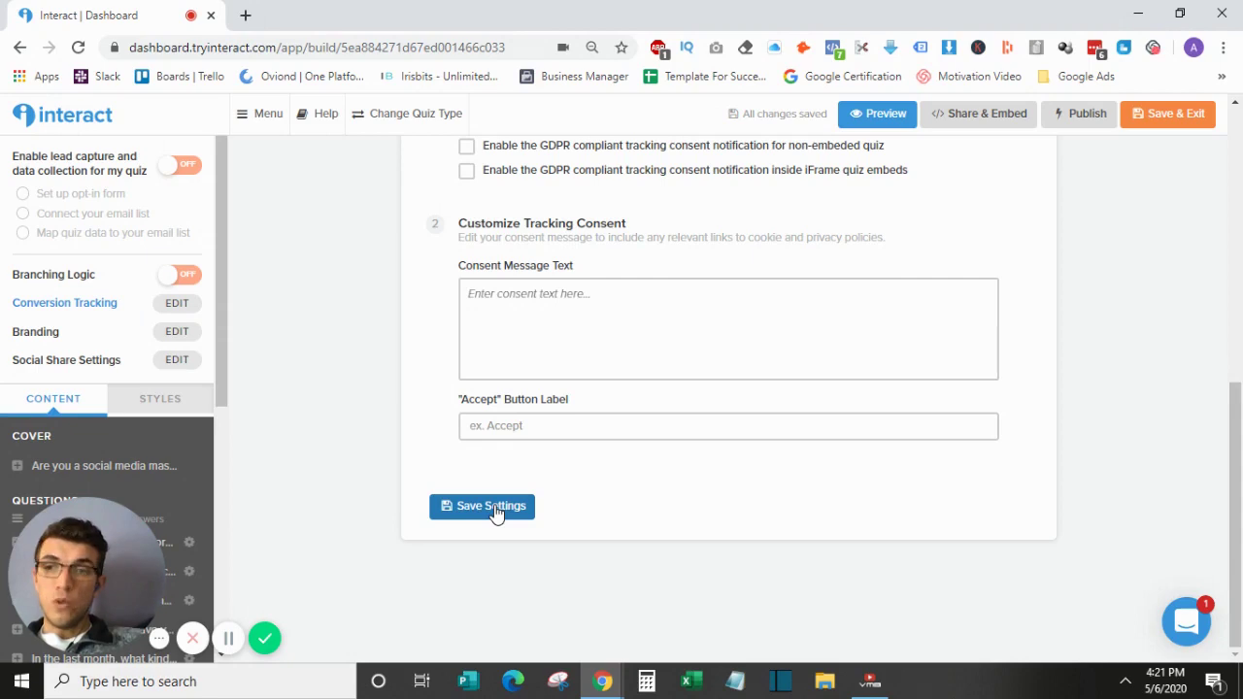
{"action": "left_click", "coordinate": [491, 508]}
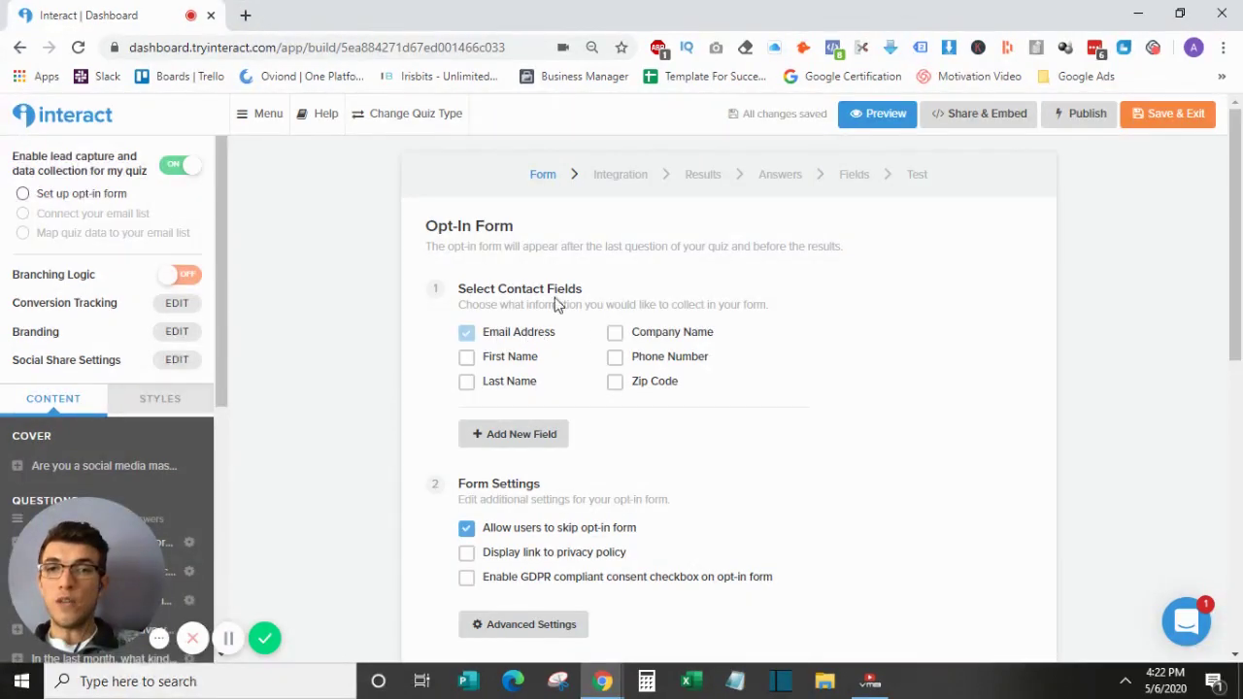
Step: Add First Name to the opt-in contact fields beside Email Address and begin a new custom field
{"action": "left_click", "coordinate": [517, 365]}
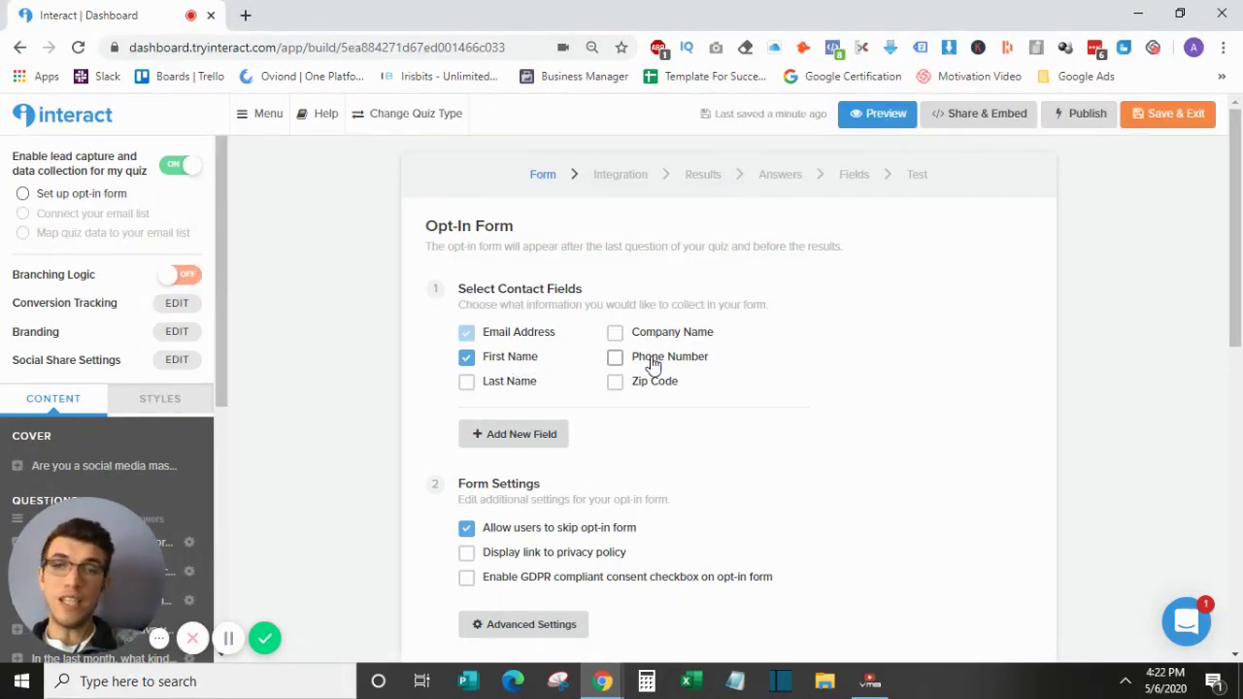
{"action": "left_click", "coordinate": [527, 436]}
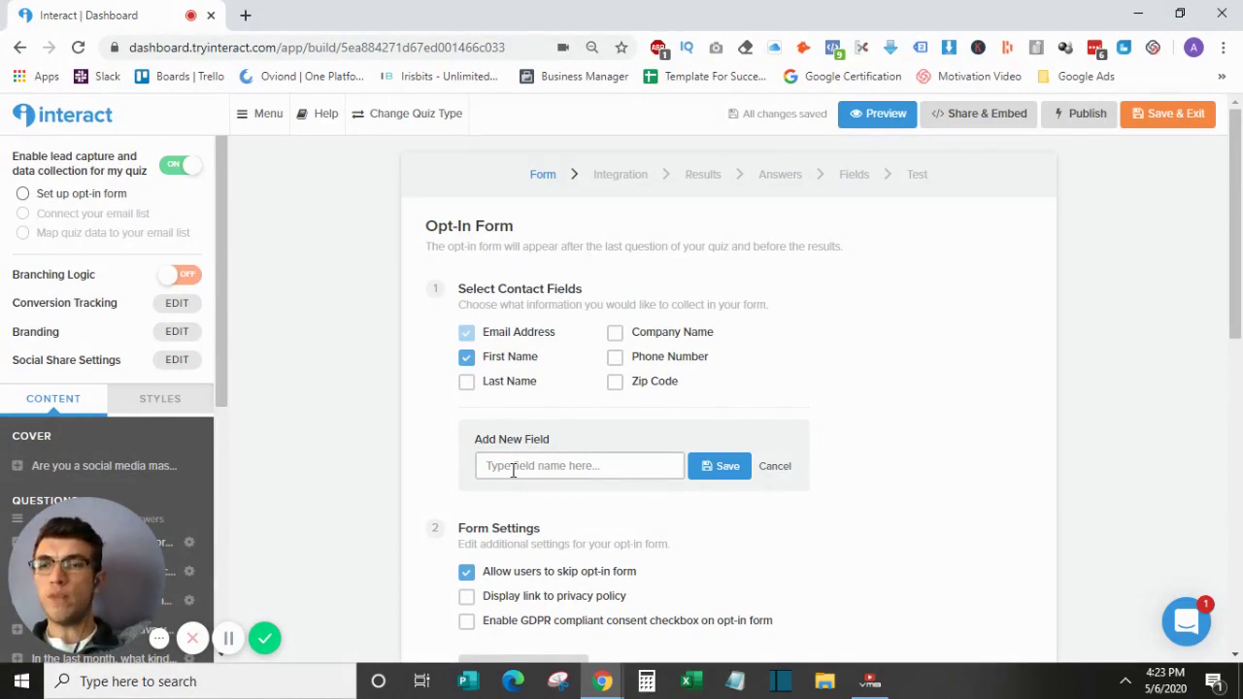
Step: Leave 'Allow users to skip opt-in form' enabled after toggling it back and forth
{"action": "scroll", "coordinate": [513, 470], "scroll_direction": "down", "scroll_amount": 1}
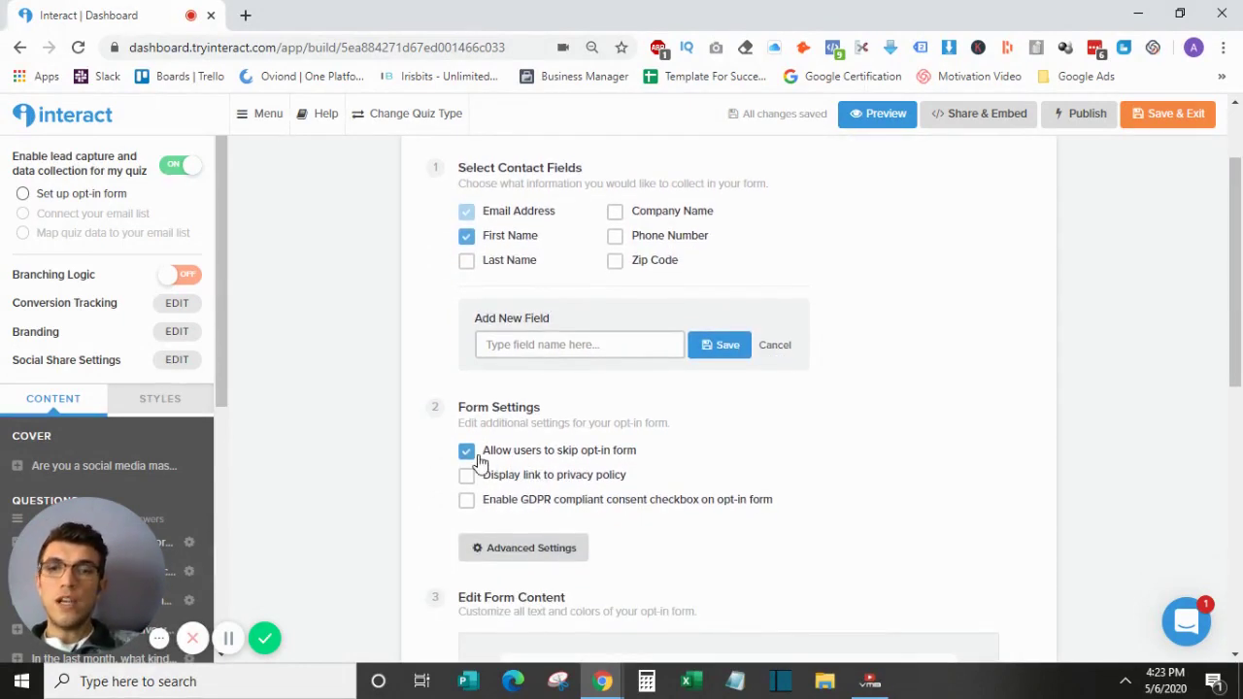
{"action": "left_click", "coordinate": [475, 455]}
{"action": "scroll", "coordinate": [475, 456], "scroll_direction": "down", "scroll_amount": 2}
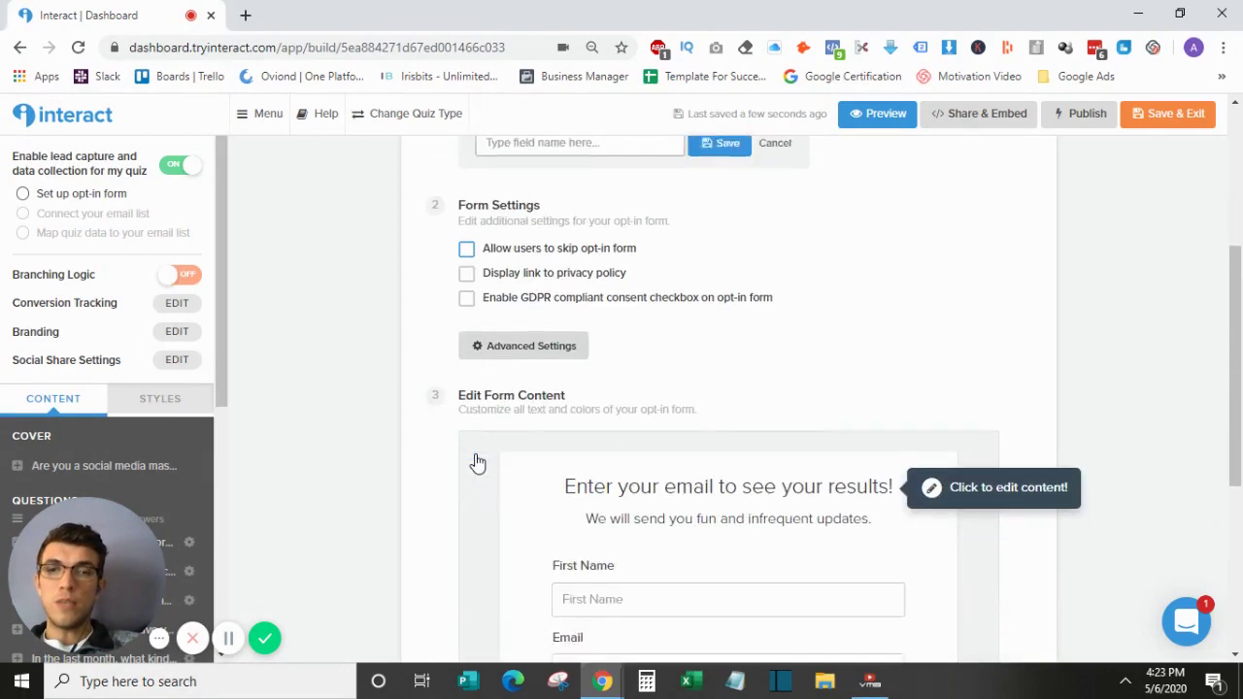
{"action": "scroll", "coordinate": [474, 454], "scroll_direction": "down", "scroll_amount": 2}
{"action": "scroll", "coordinate": [475, 457], "scroll_direction": "up", "scroll_amount": 3}
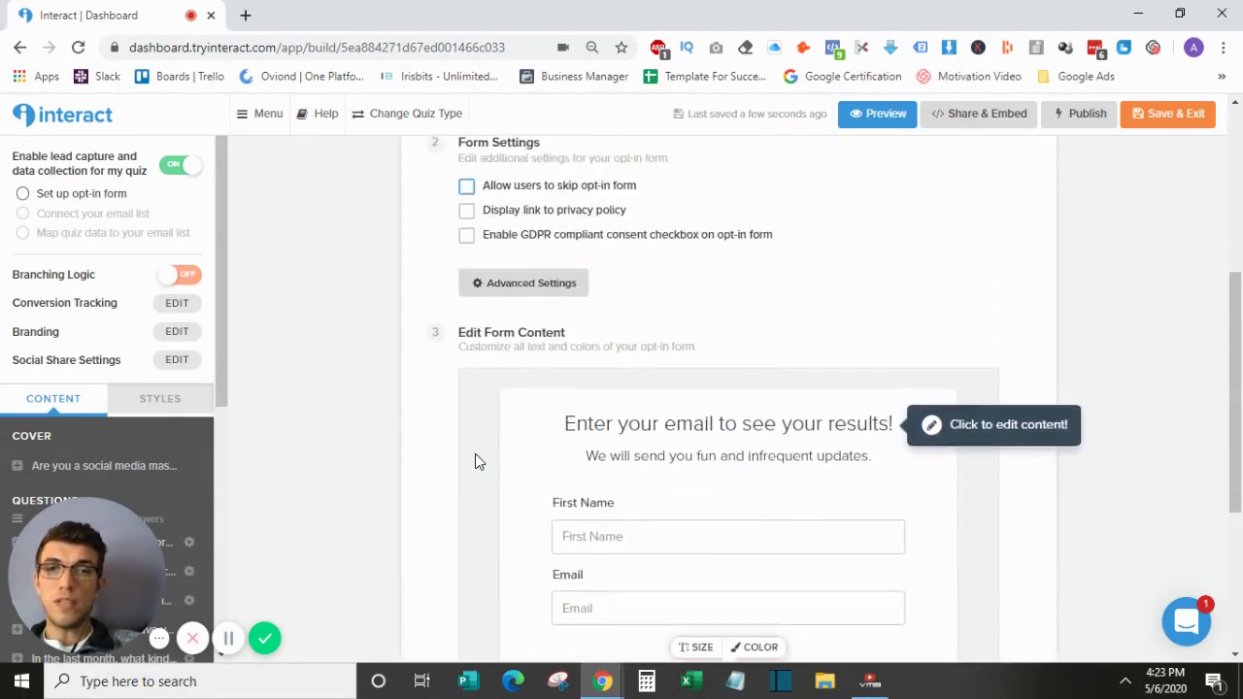
{"action": "left_click", "coordinate": [466, 258]}
{"action": "scroll", "coordinate": [397, 430], "scroll_direction": "down", "scroll_amount": 4}
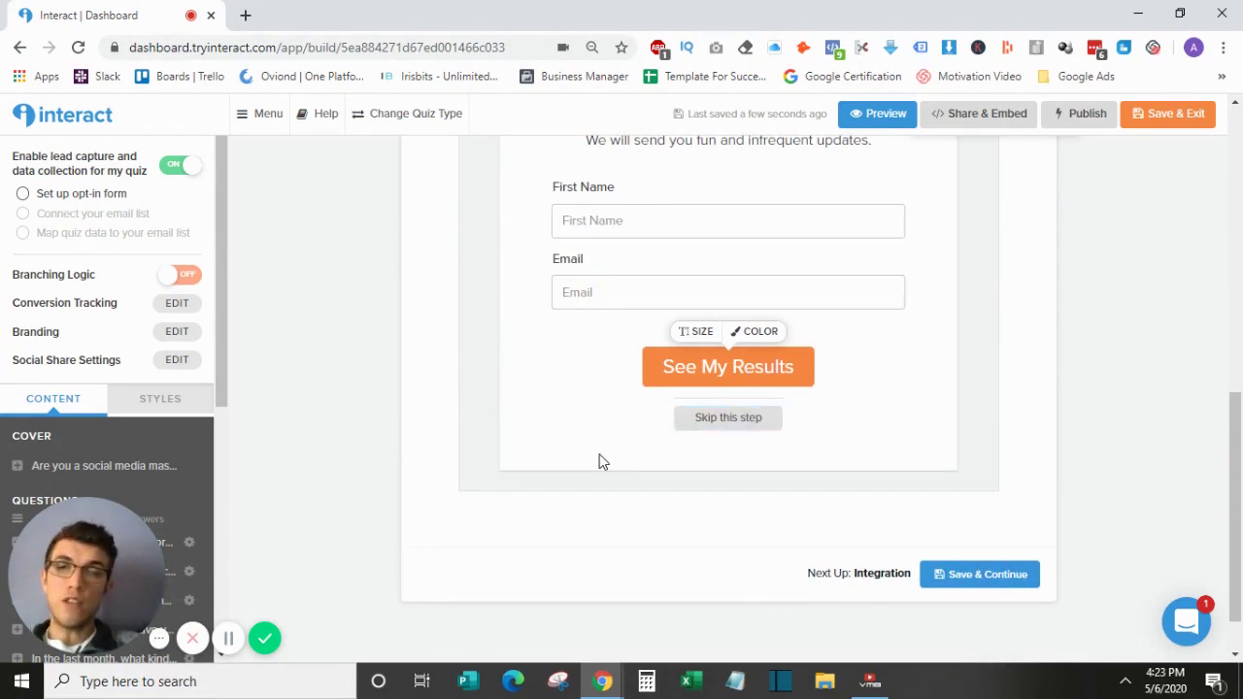
{"action": "scroll", "coordinate": [599, 461], "scroll_direction": "up", "scroll_amount": 3}
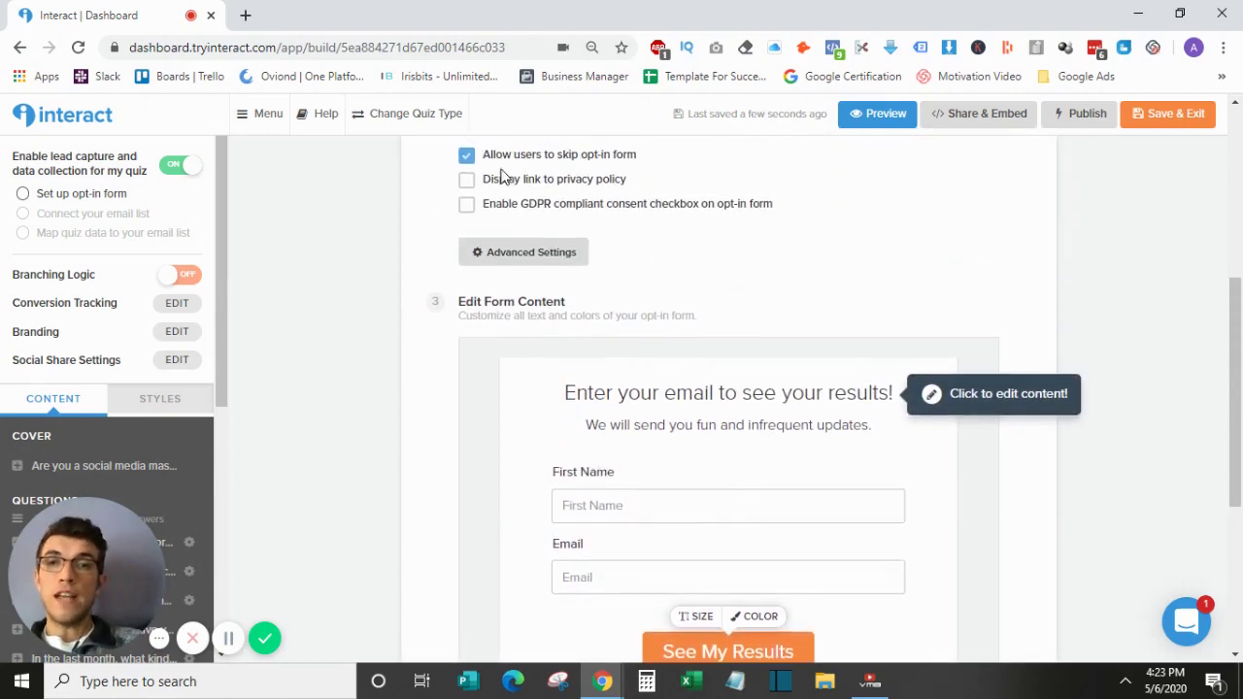
{"action": "left_click", "coordinate": [502, 167]}
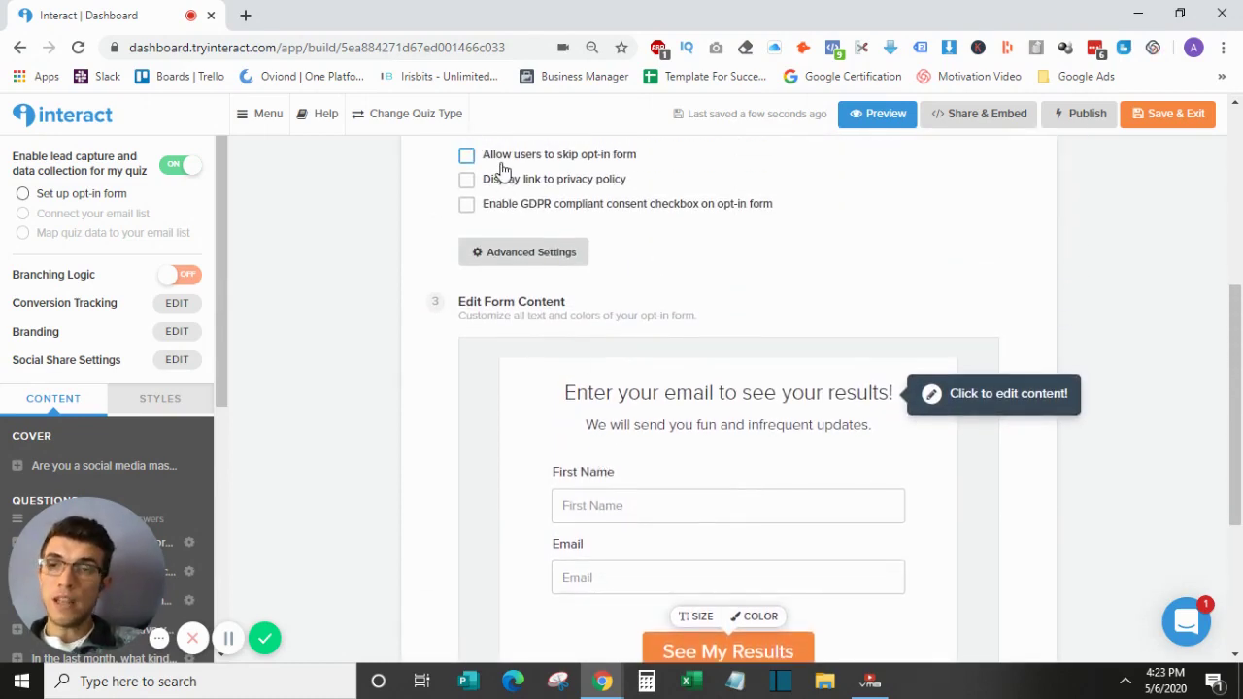
{"action": "scroll", "coordinate": [391, 477], "scroll_direction": "down", "scroll_amount": 1}
{"action": "scroll", "coordinate": [391, 480], "scroll_direction": "down", "scroll_amount": 1}
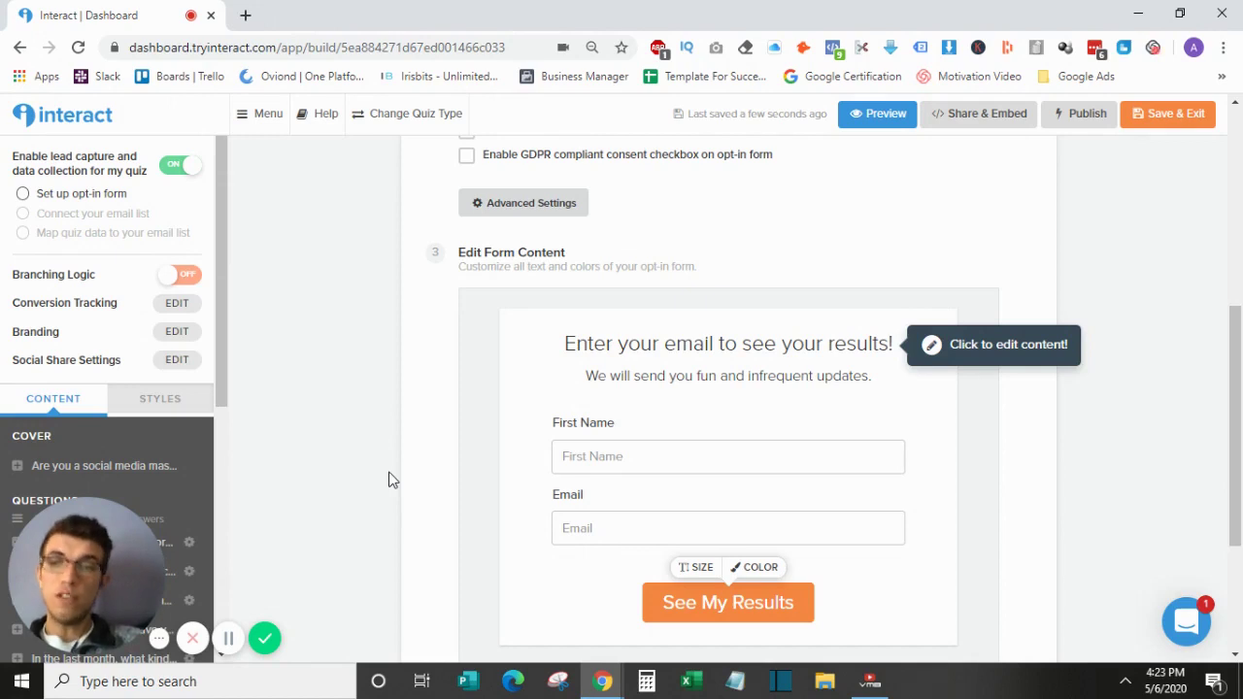
{"action": "scroll", "coordinate": [398, 466], "scroll_direction": "up", "scroll_amount": 2}
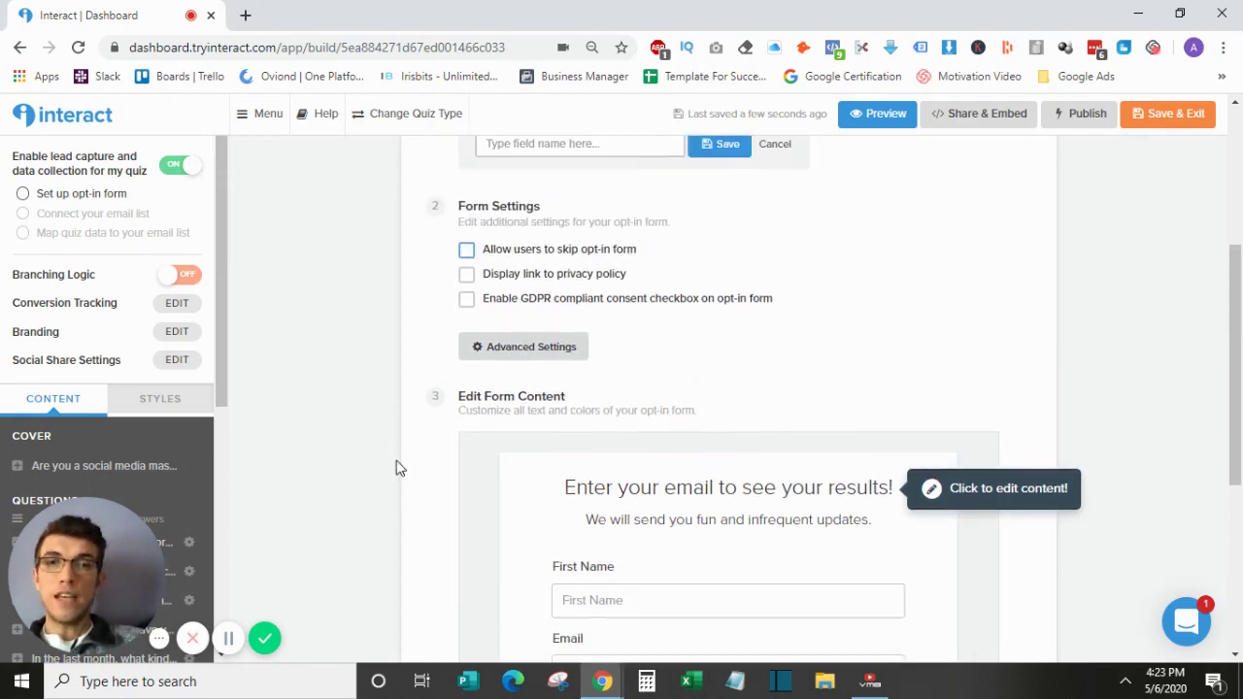
Step: Keep the GDPR consent checkbox off the form and scroll to the form content preview
{"action": "left_click", "coordinate": [545, 305]}
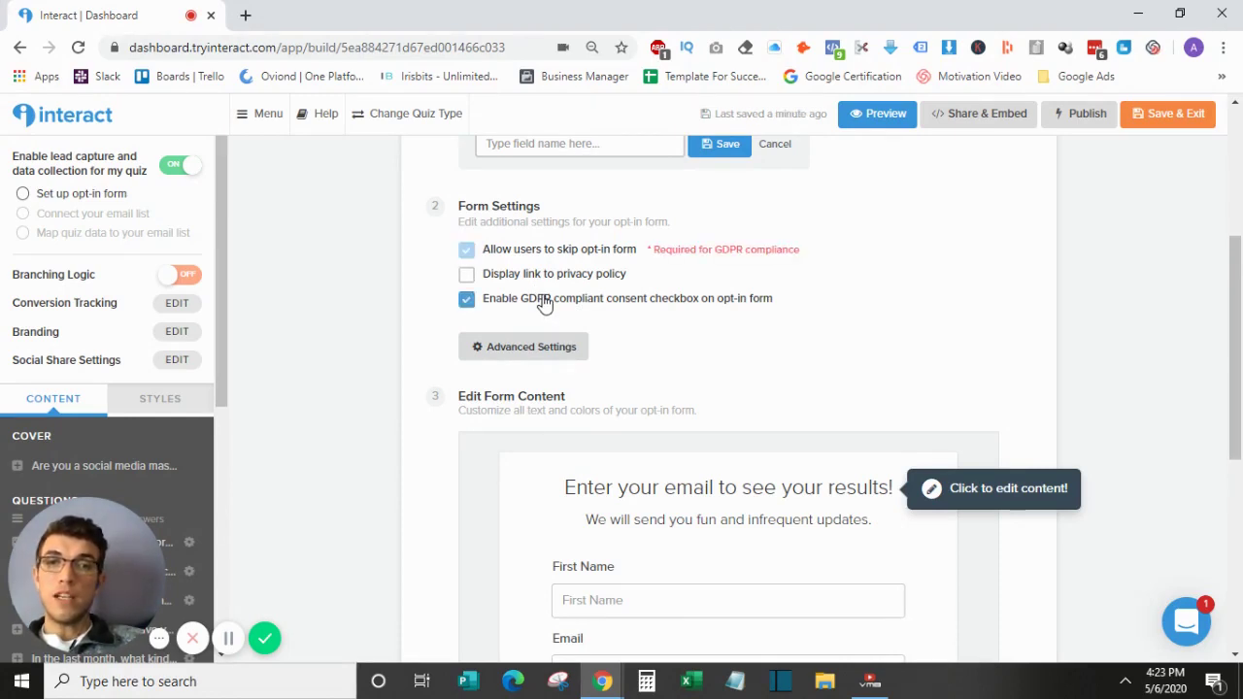
{"action": "left_click", "coordinate": [544, 305]}
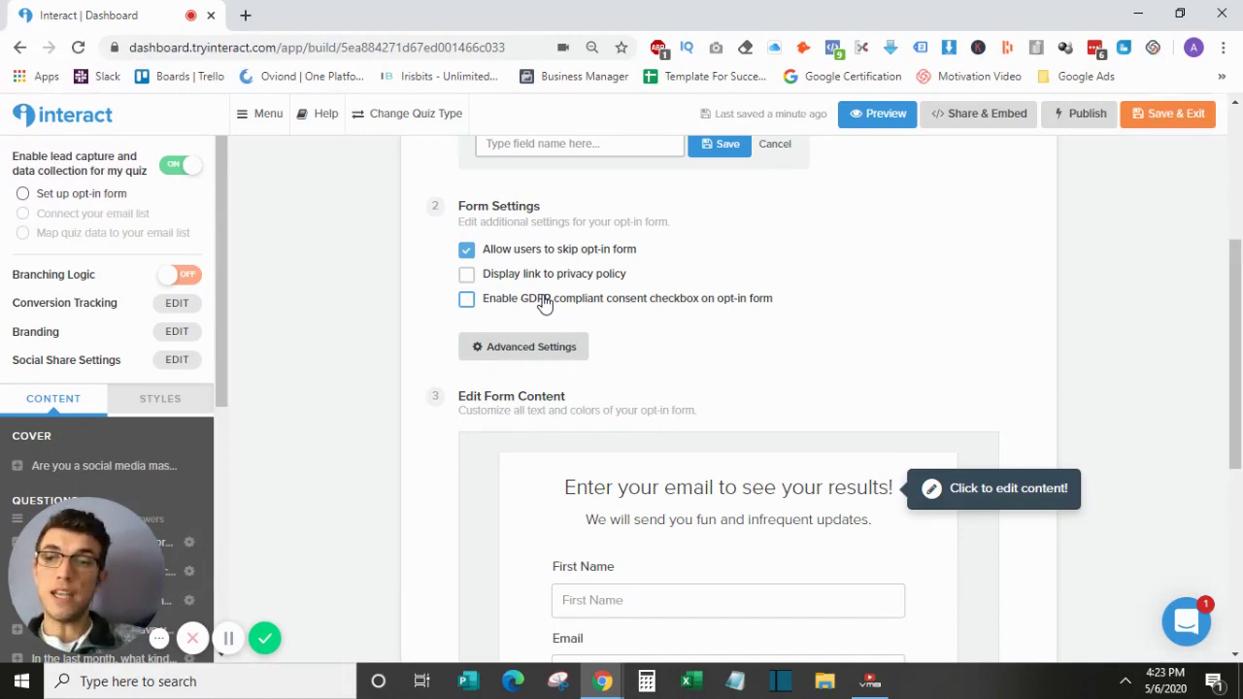
{"action": "scroll", "coordinate": [545, 303], "scroll_direction": "down", "scroll_amount": 2}
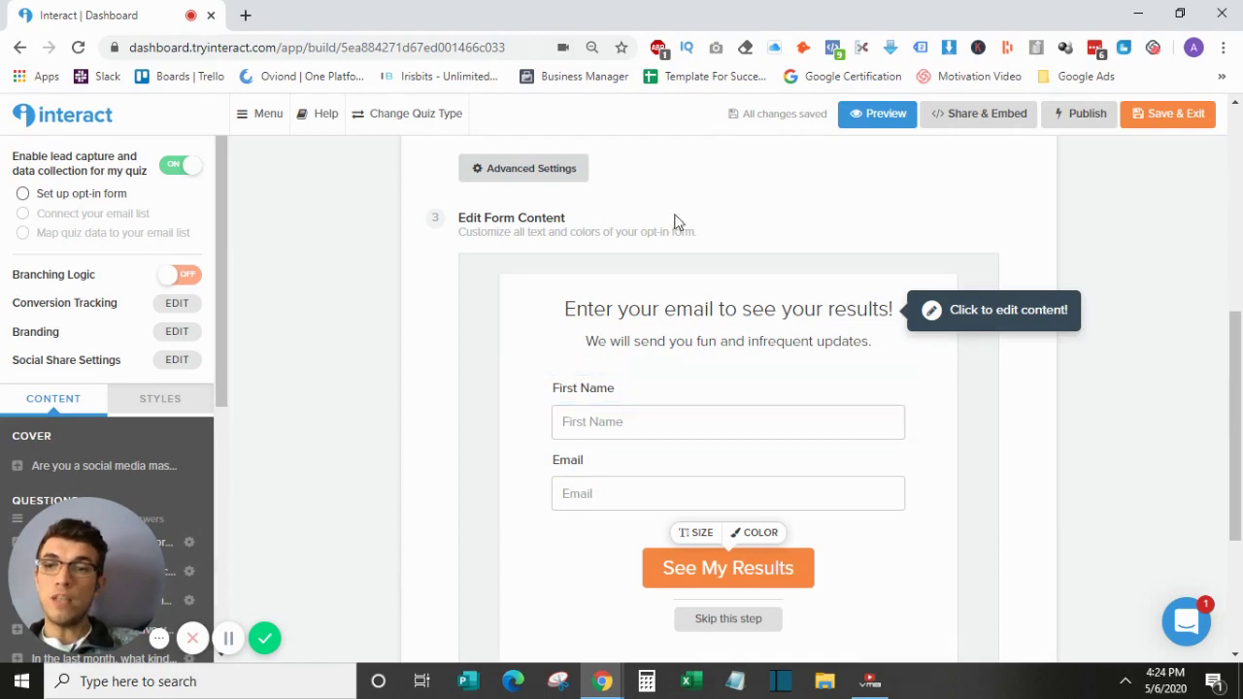
Step: Append 'Free E-Book ($97 Value)' to the heading 'Enter your email to see your results!'
{"action": "triple_click", "coordinate": [681, 323]}
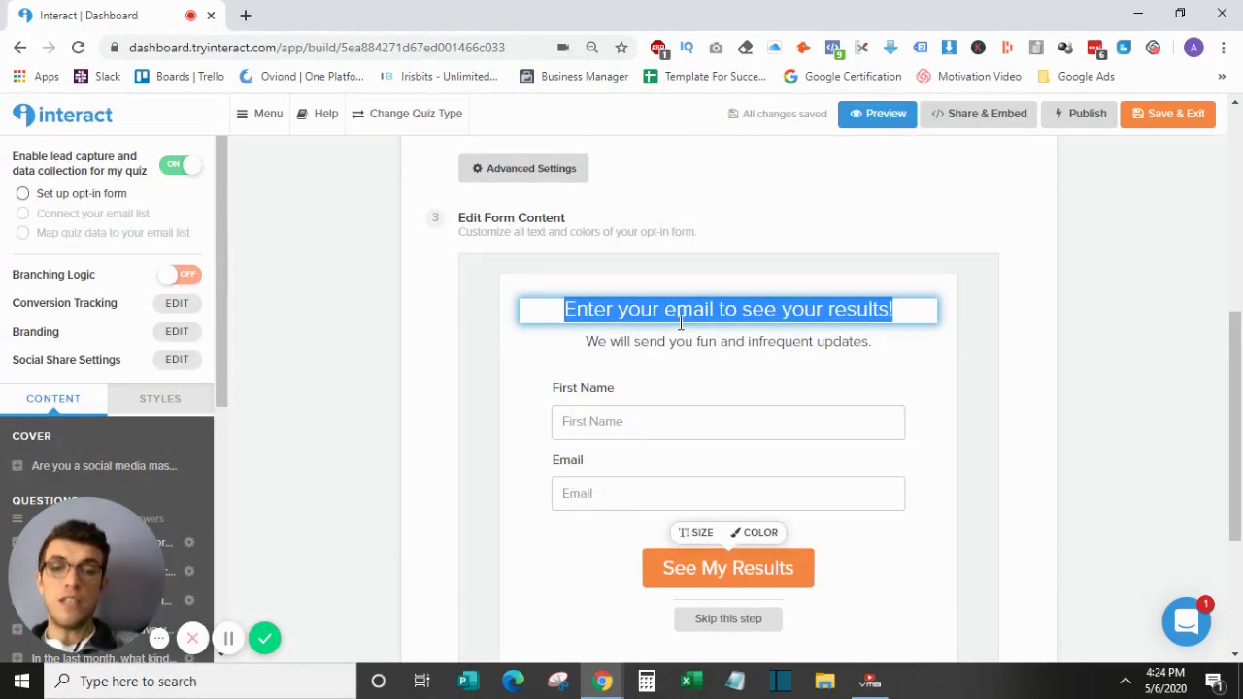
{"action": "left_click", "coordinate": [894, 316]}
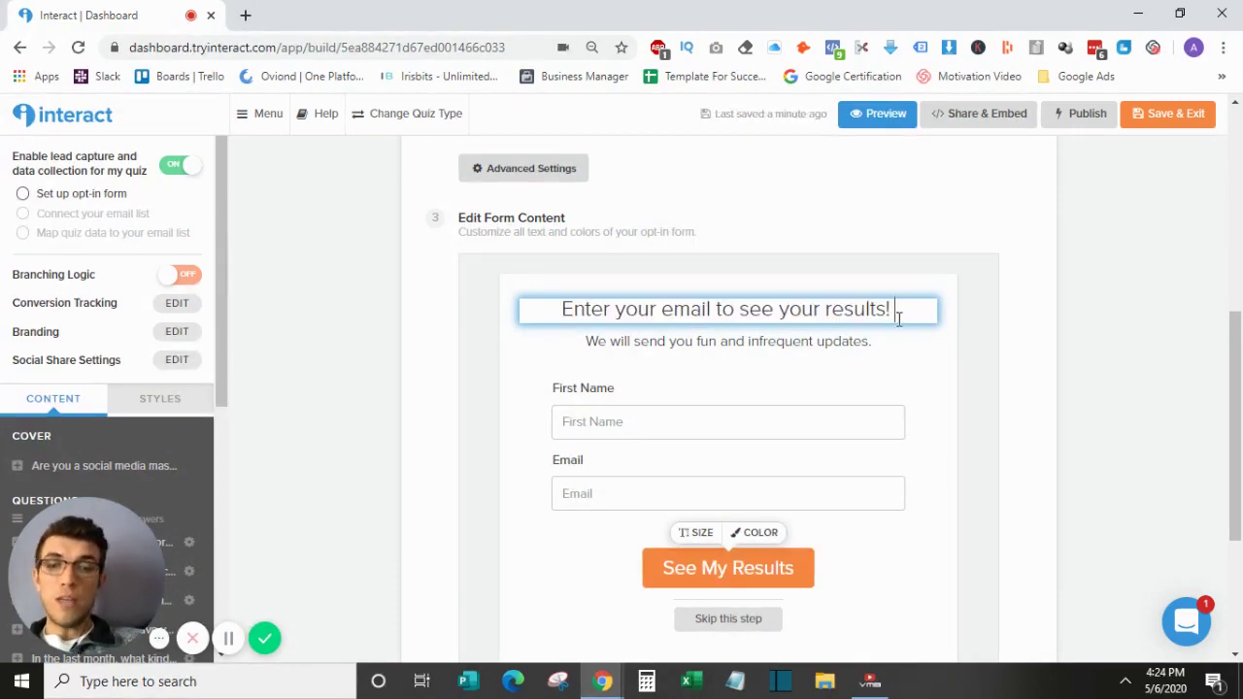
{"action": "type", "text": "Free "}
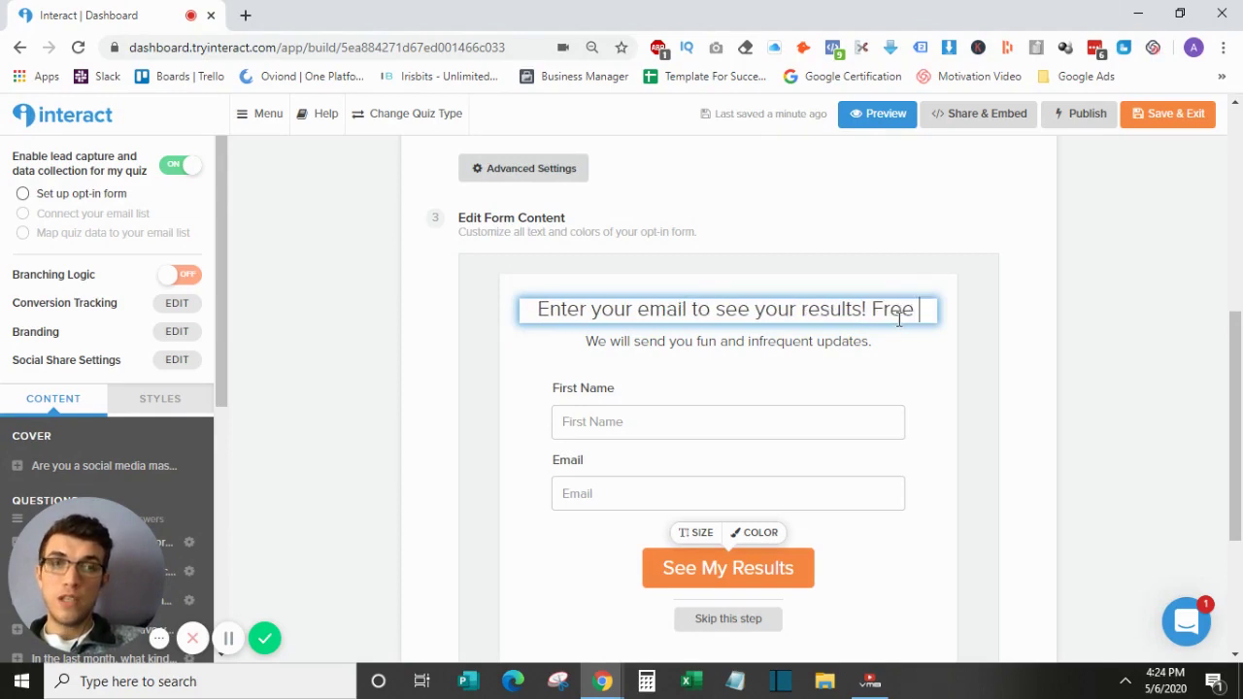
{"action": "type", "text": "E-Book "}
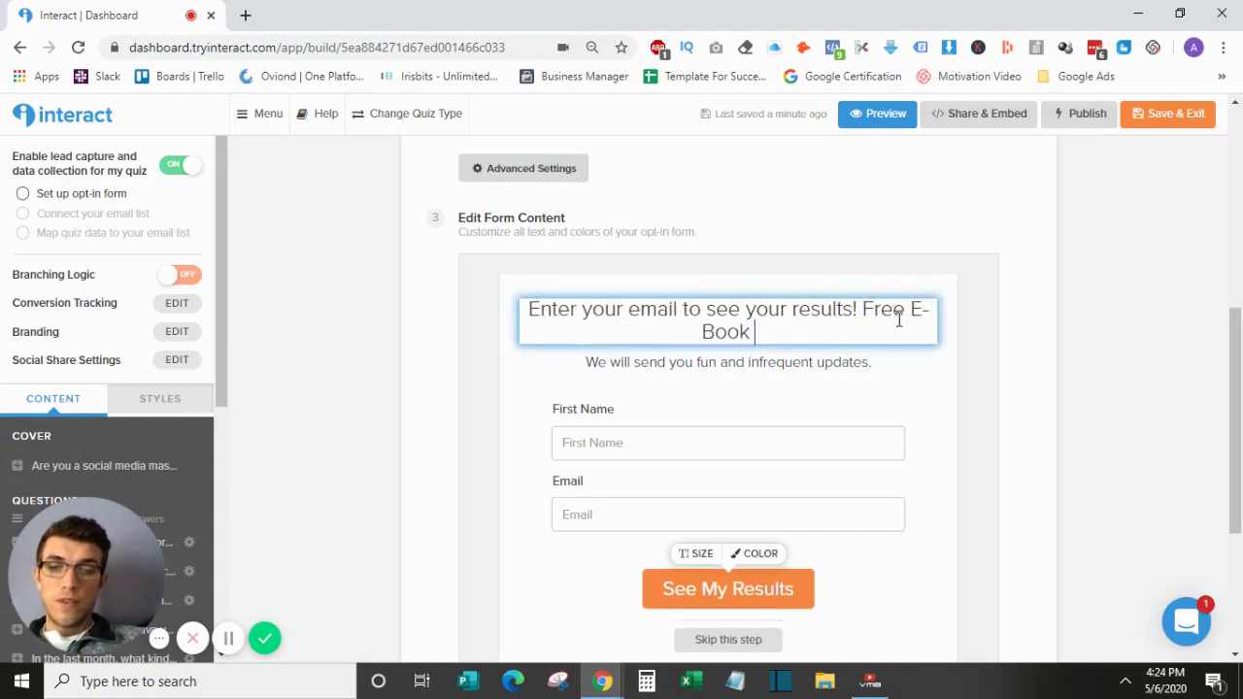
{"action": "type", "text": "($97)"}
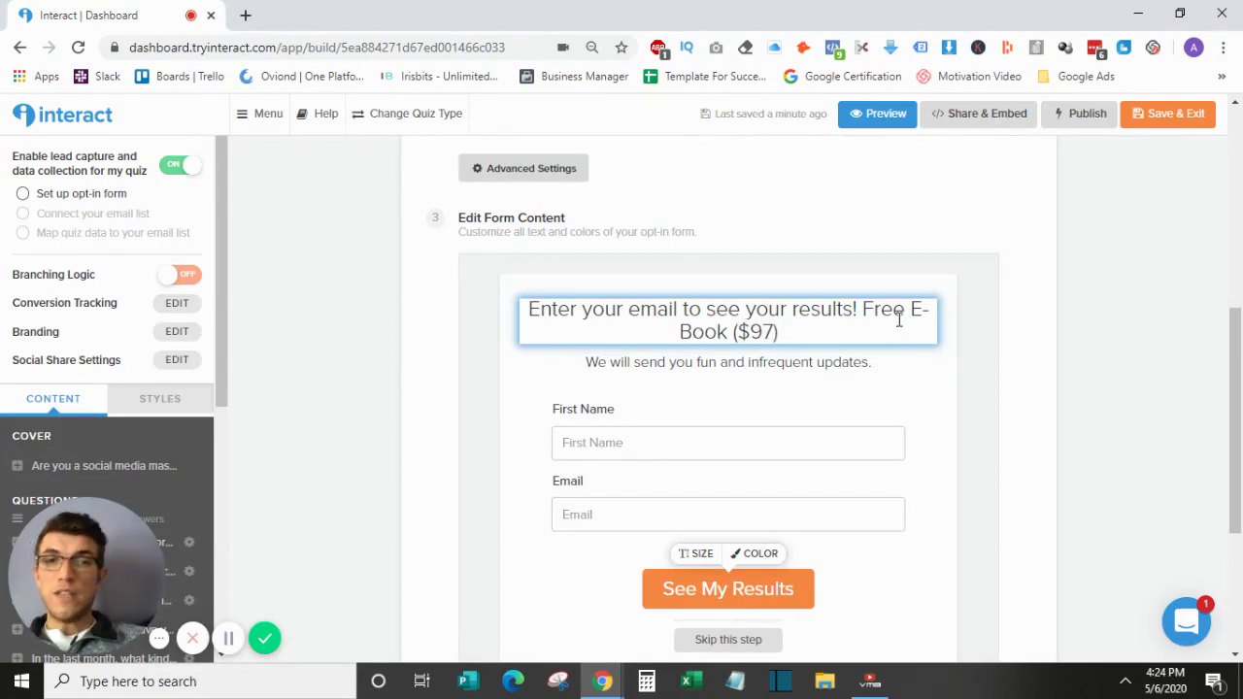
{"action": "key", "text": "BackSpace"}
{"action": "type", "text": "Value)"}
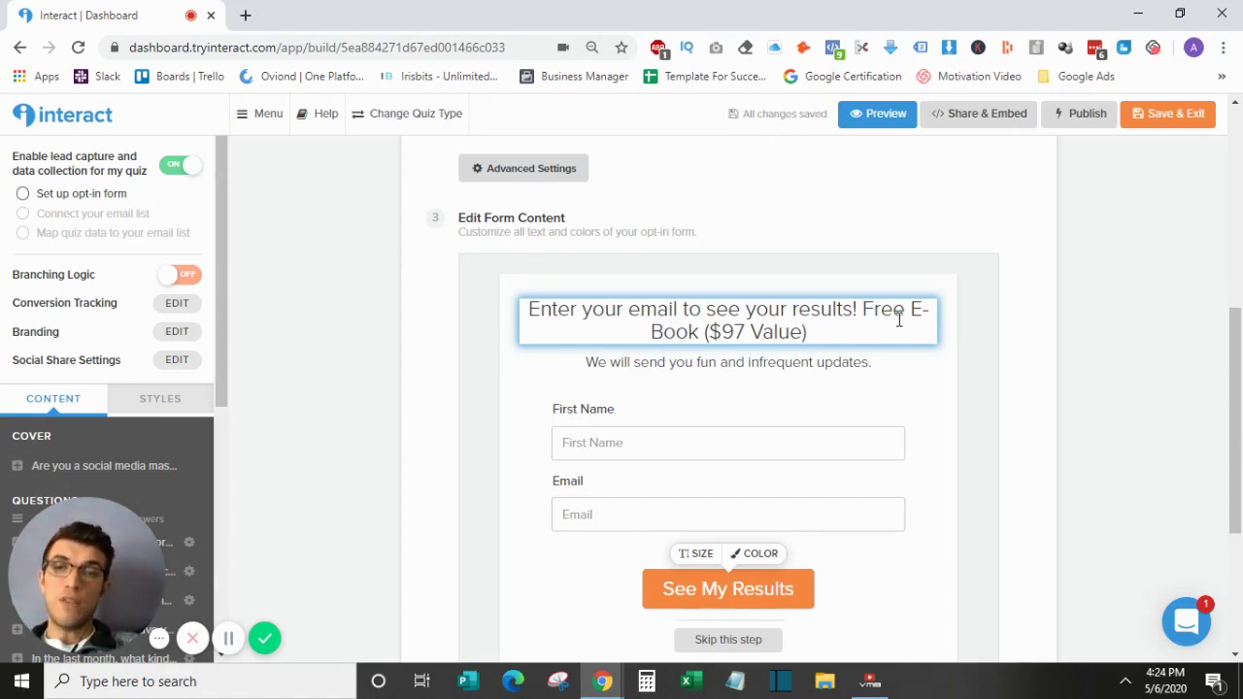
{"action": "left_click", "coordinate": [871, 358]}
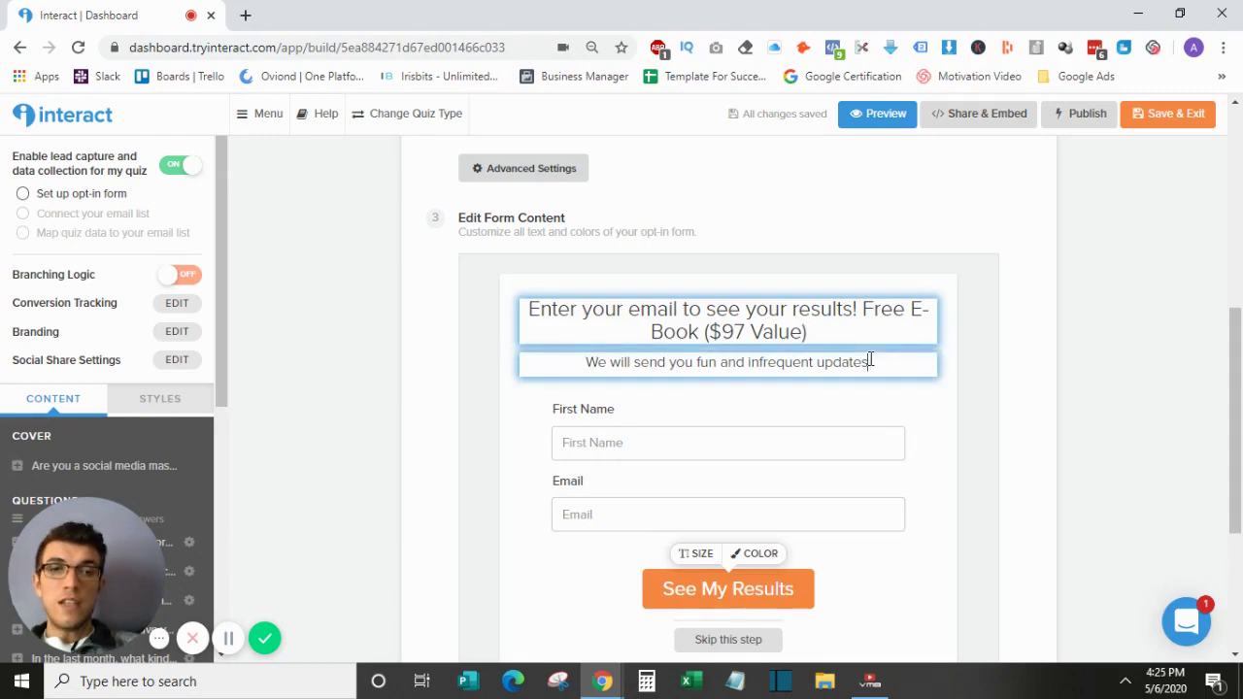
{"action": "triple_click", "coordinate": [871, 361]}
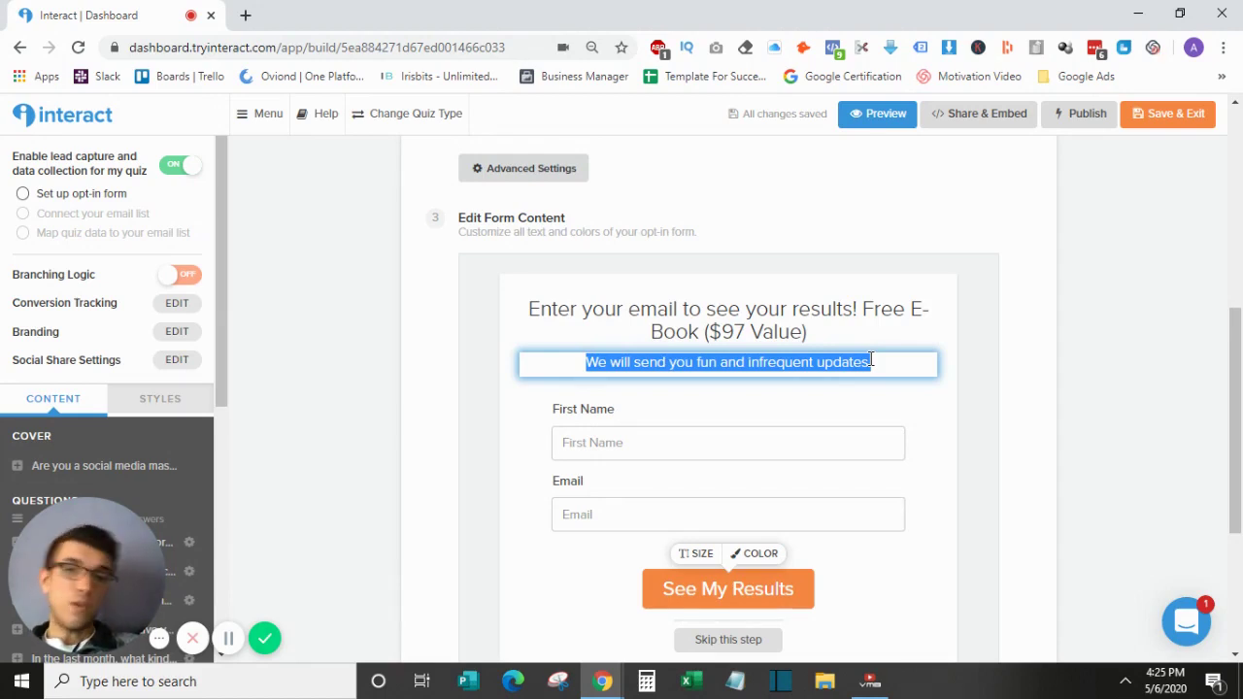
{"action": "scroll", "coordinate": [1126, 376], "scroll_direction": "down", "scroll_amount": 3}
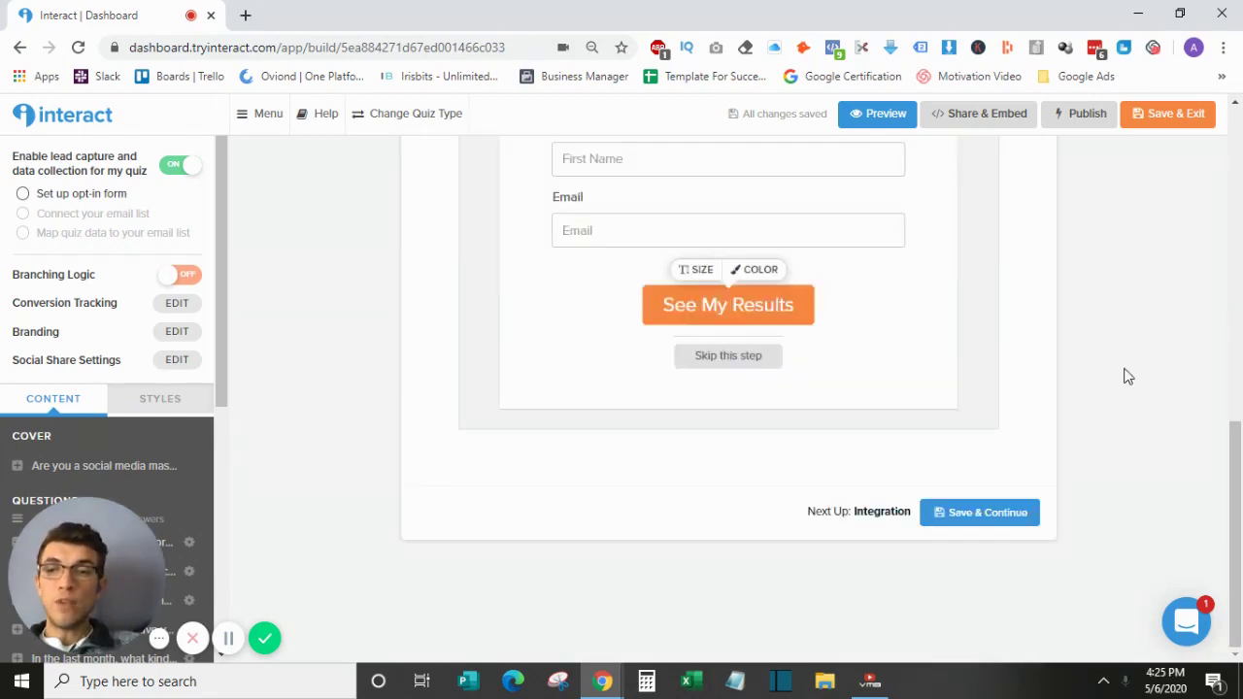
Step: Save the opt-in form and continue to the Integration step
{"action": "left_click", "coordinate": [1002, 514]}
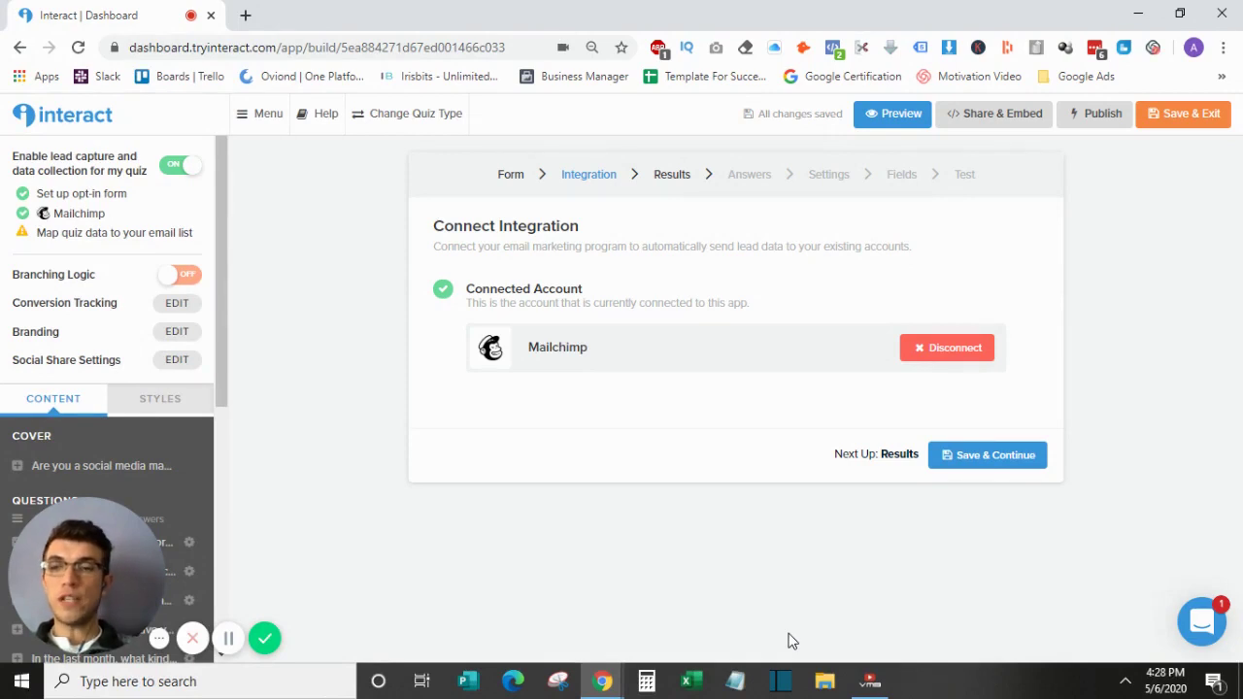
Step: Advance the Mailchimp wizard from Results to the Answers step showing the Quiz Answer: Facebook trigger
{"action": "left_click", "coordinate": [968, 456]}
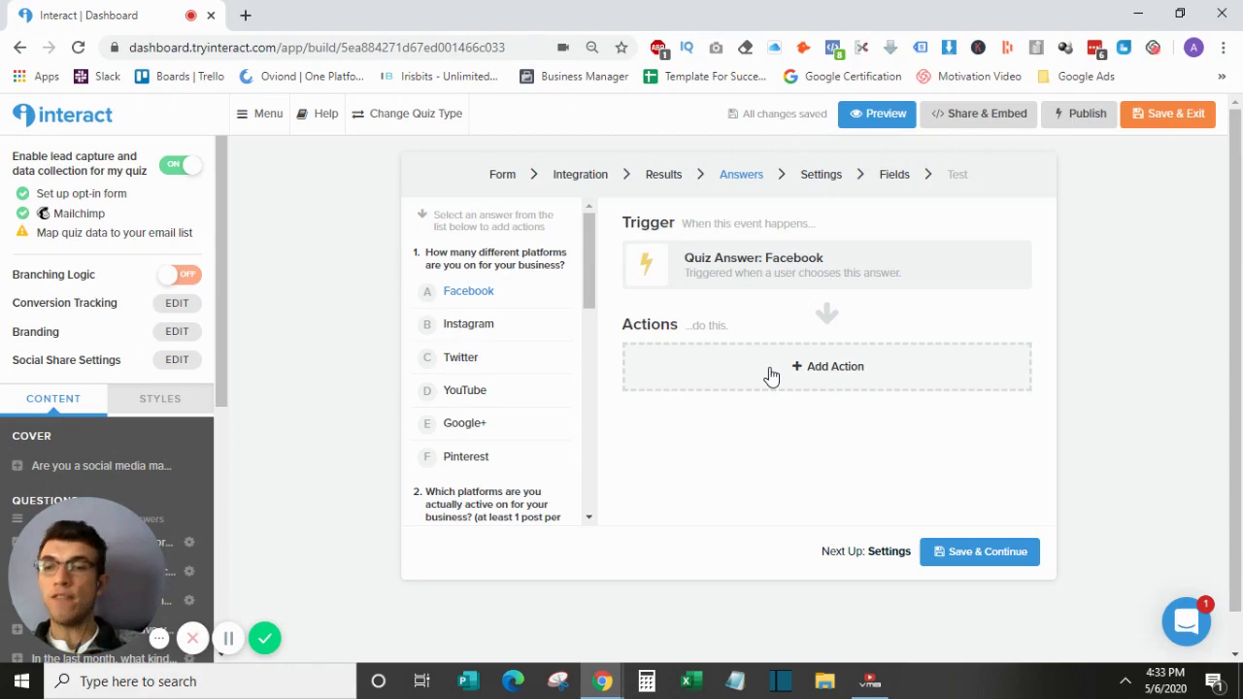
Step: Turn off 'Disable double opt-in for new email leads' setting on, then continue to the Fields step
{"action": "left_click", "coordinate": [1003, 561]}
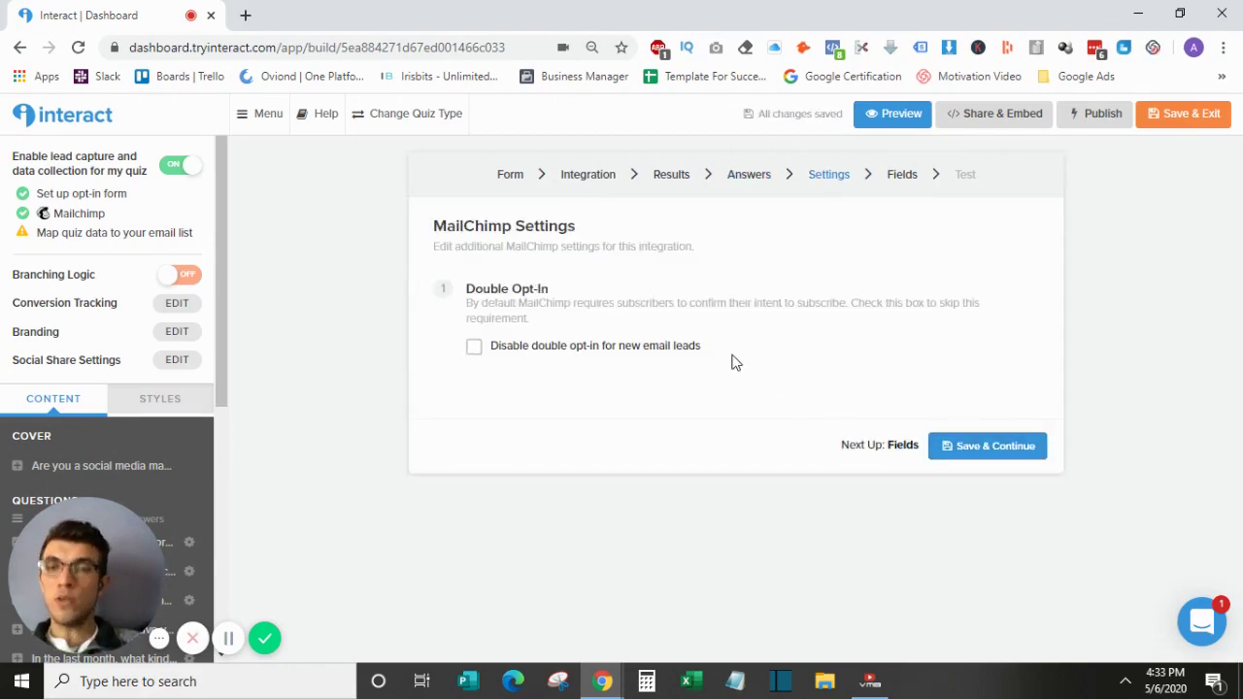
{"action": "left_click", "coordinate": [680, 351]}
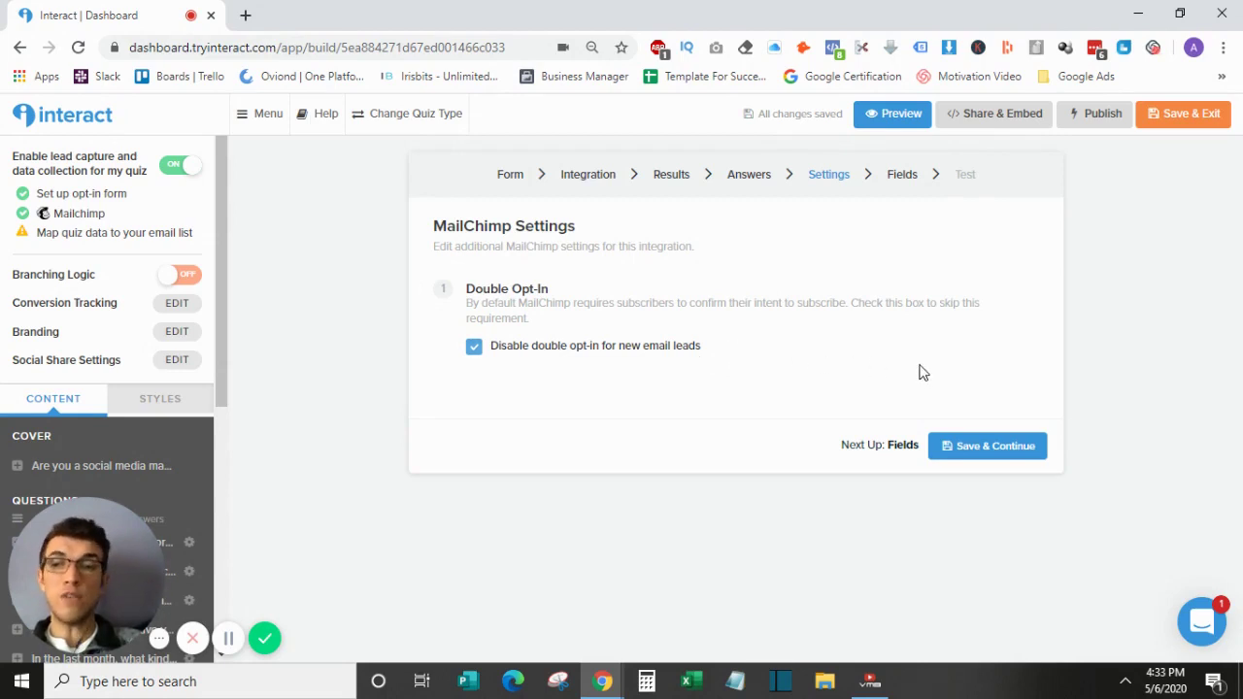
{"action": "left_click", "coordinate": [992, 448]}
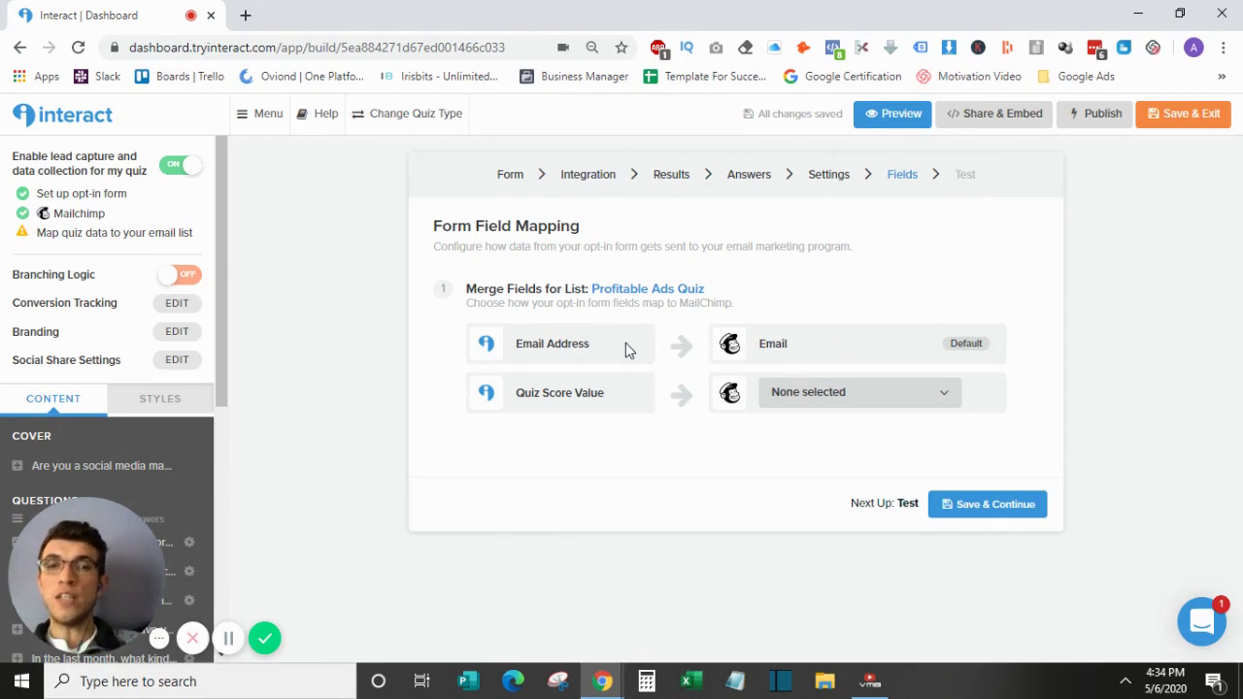
Step: Review the Mailchimp field choices available for mapping the Quiz Score Value field
{"action": "left_click", "coordinate": [828, 393]}
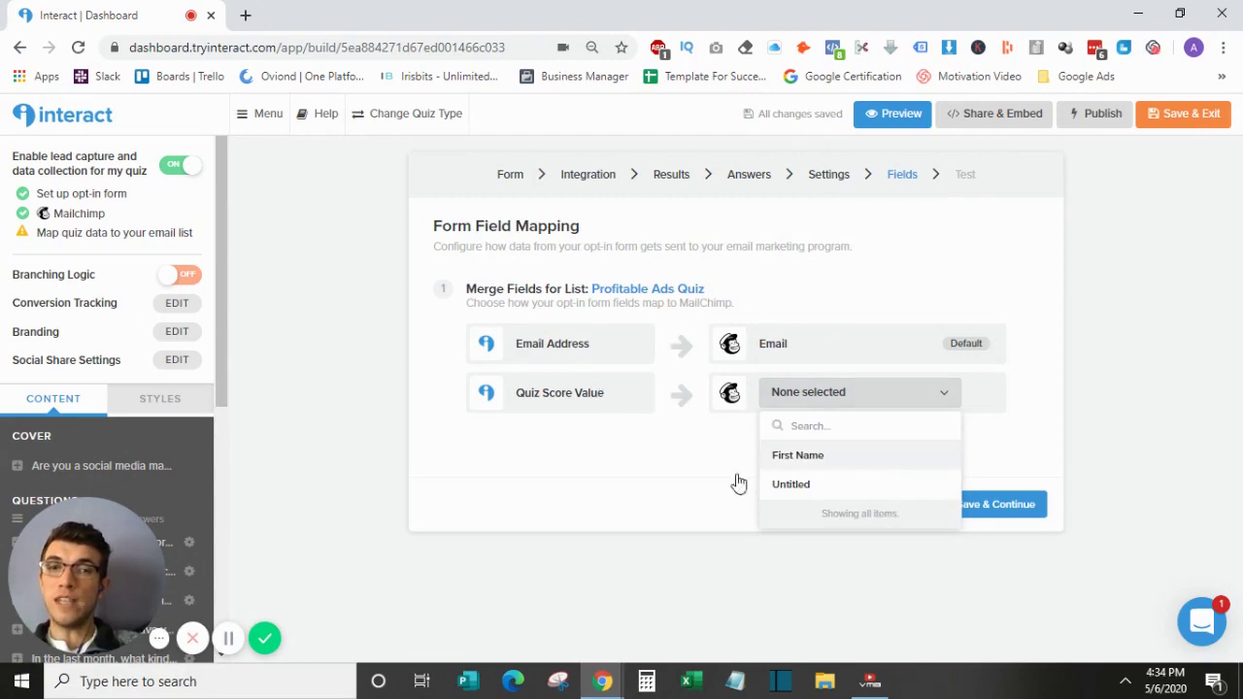
{"action": "left_click", "coordinate": [613, 493]}
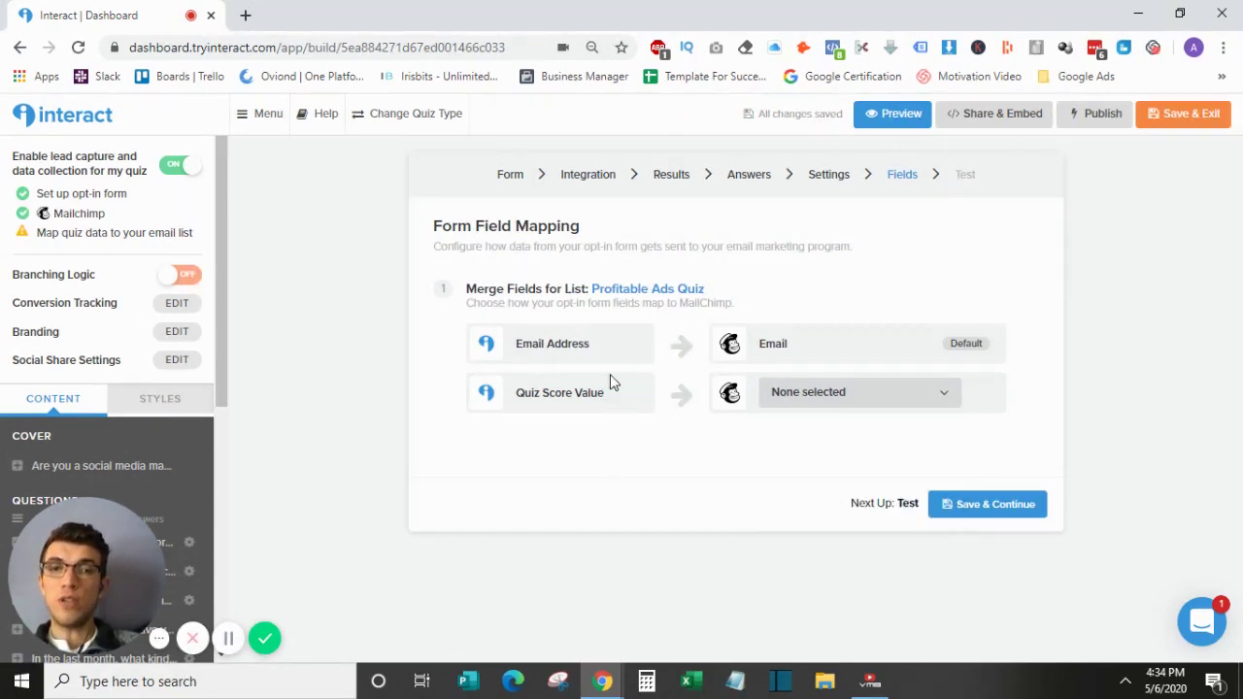
{"action": "triple_click", "coordinate": [583, 395]}
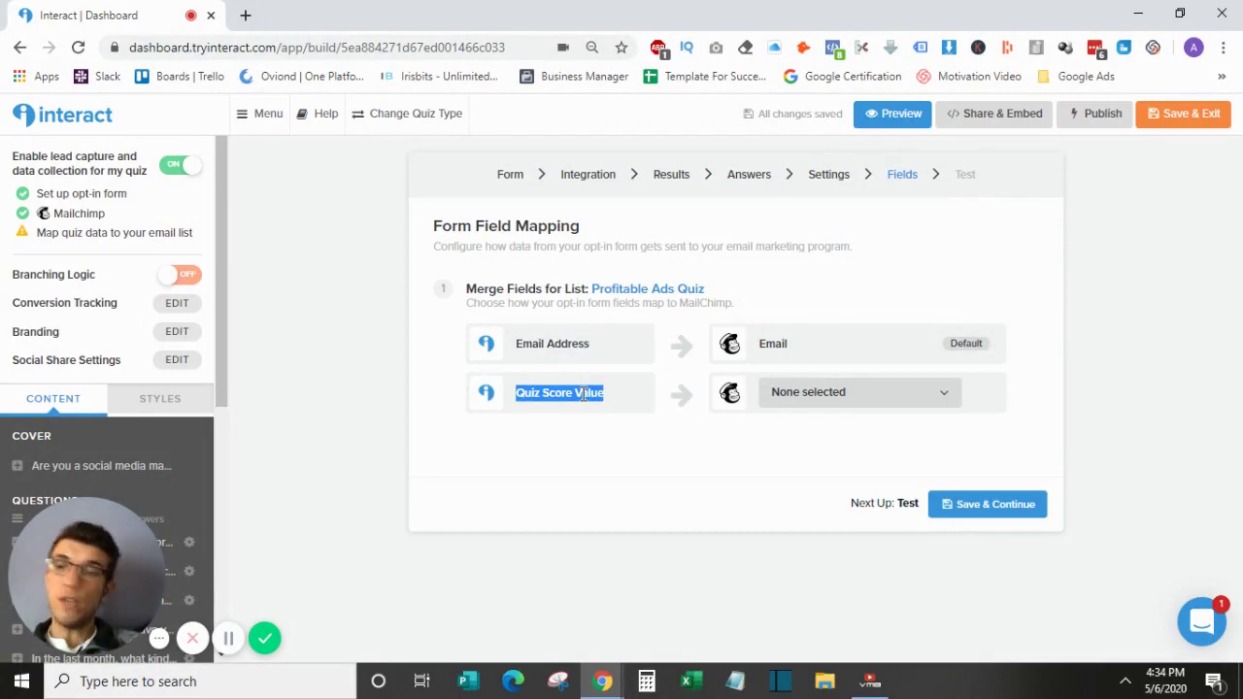
{"action": "left_click", "coordinate": [885, 402]}
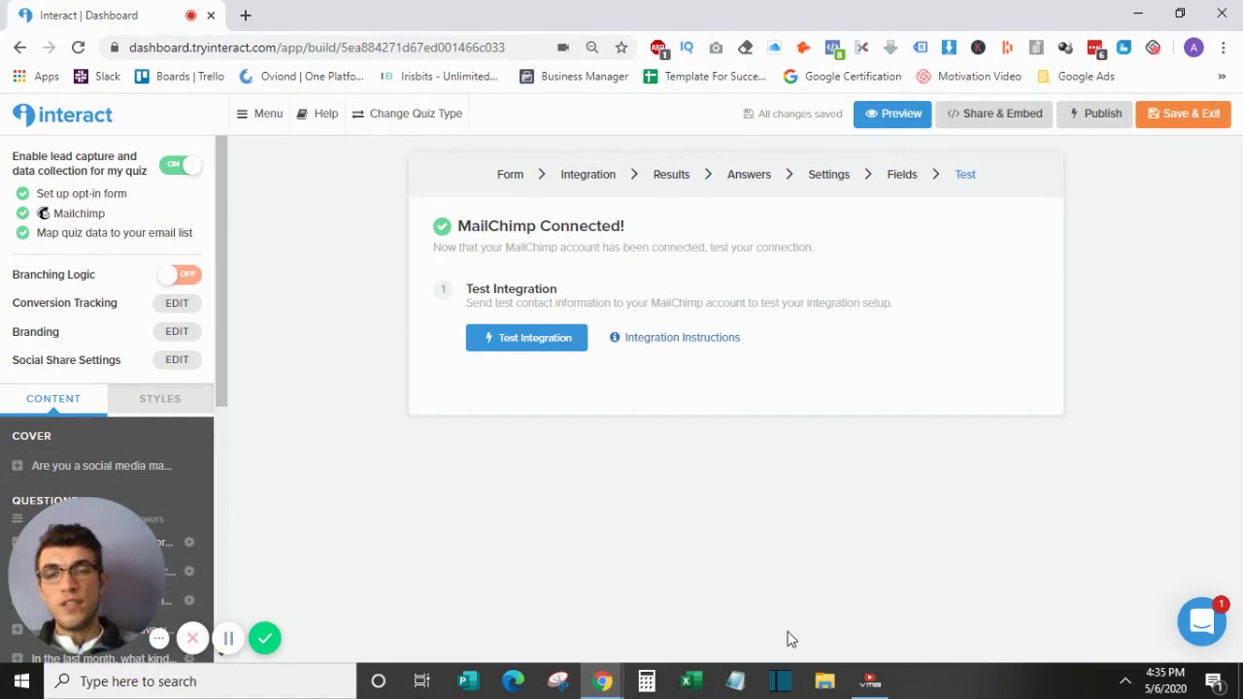
{"action": "triple_click", "coordinate": [570, 224]}
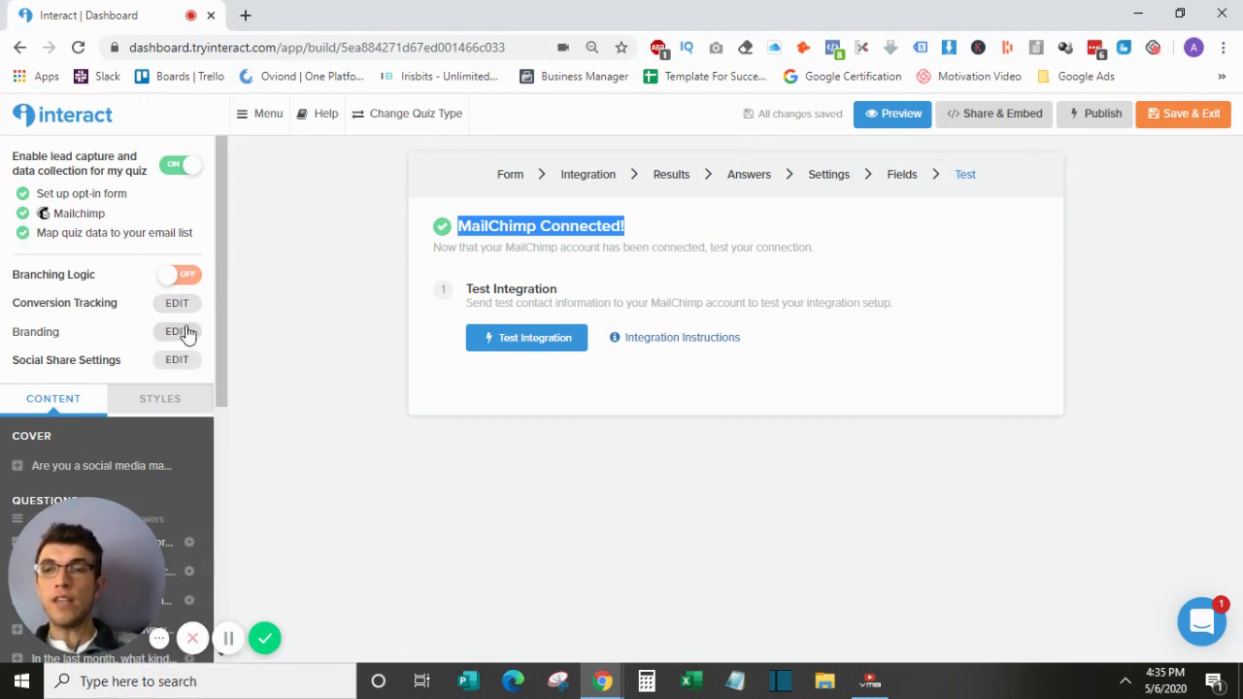
Step: Enable Branching Logic, continue into the Branching Logic Editor, and dismiss the overview video
{"action": "left_click", "coordinate": [187, 277]}
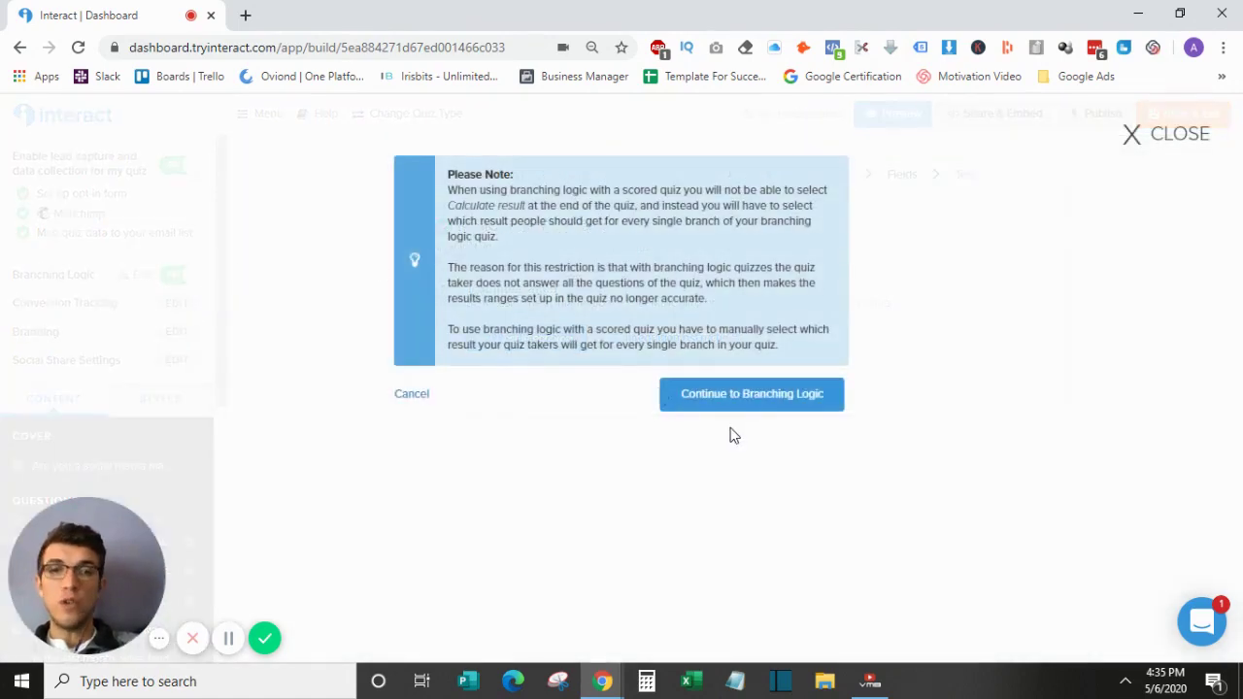
{"action": "left_click", "coordinate": [740, 398]}
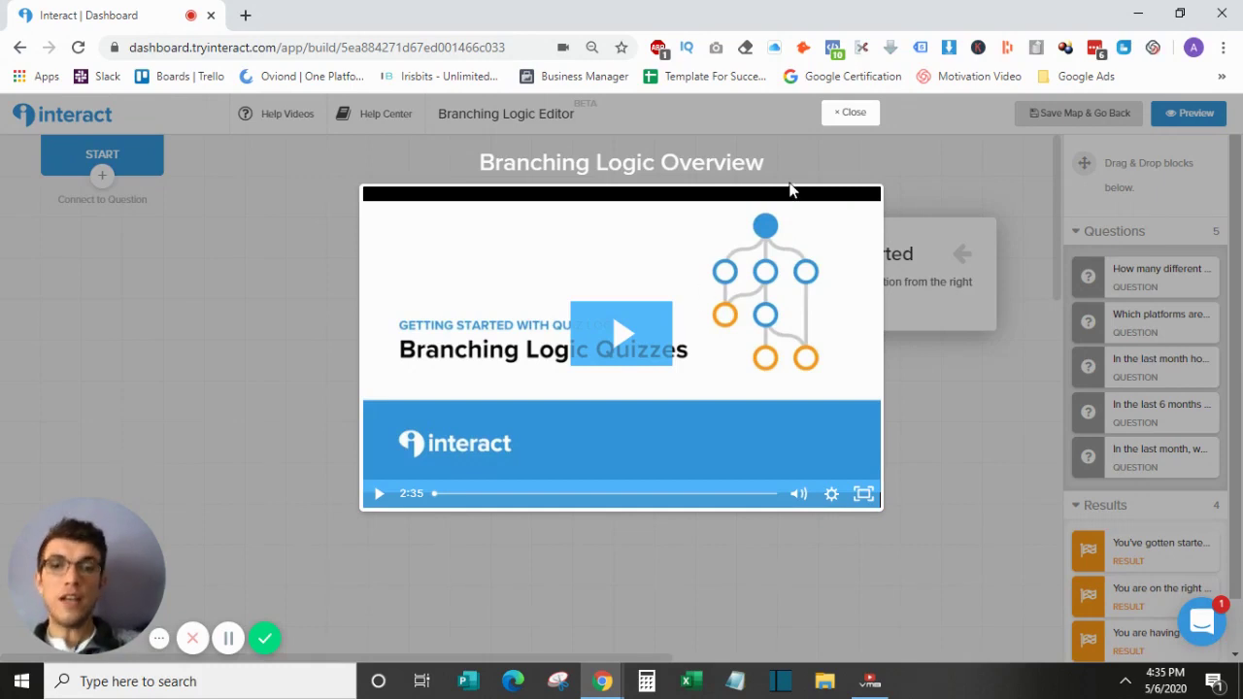
{"action": "left_click", "coordinate": [835, 113]}
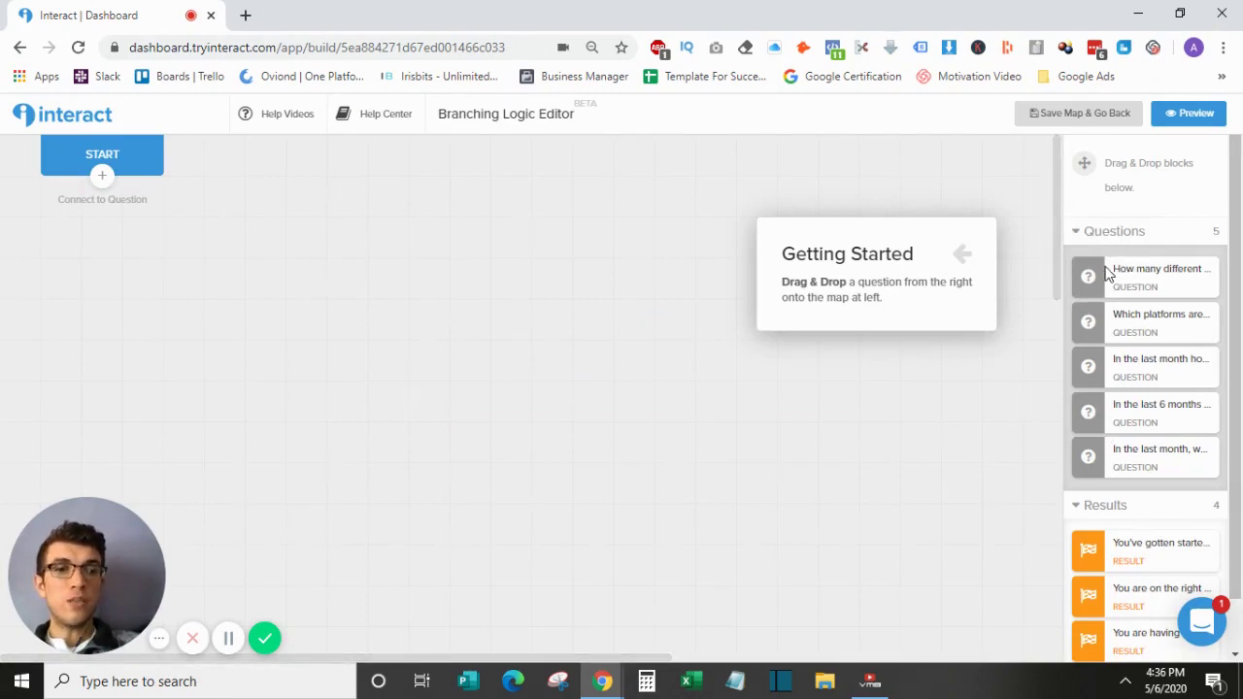
Step: Place the first question on the logic map and connect the Start block to it
{"action": "scroll", "coordinate": [1092, 460], "scroll_direction": "down", "scroll_amount": 1}
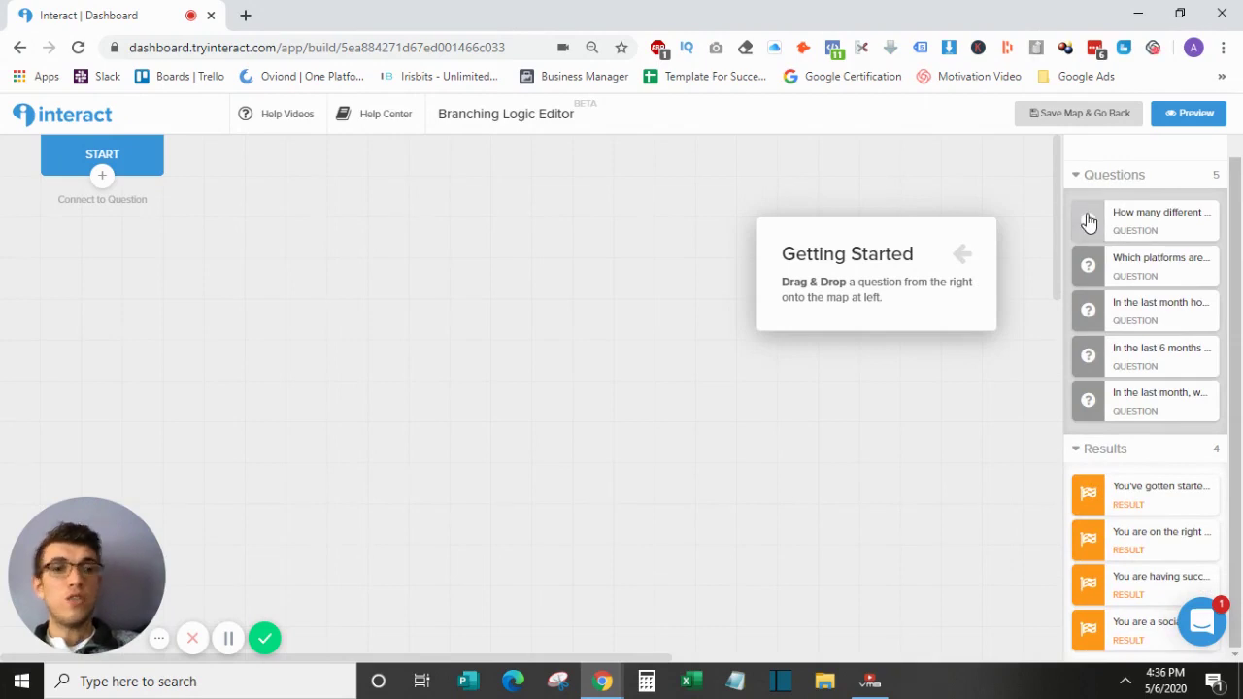
{"action": "left_click_drag", "start_coordinate": [1087, 215], "coordinate": [56, 223]}
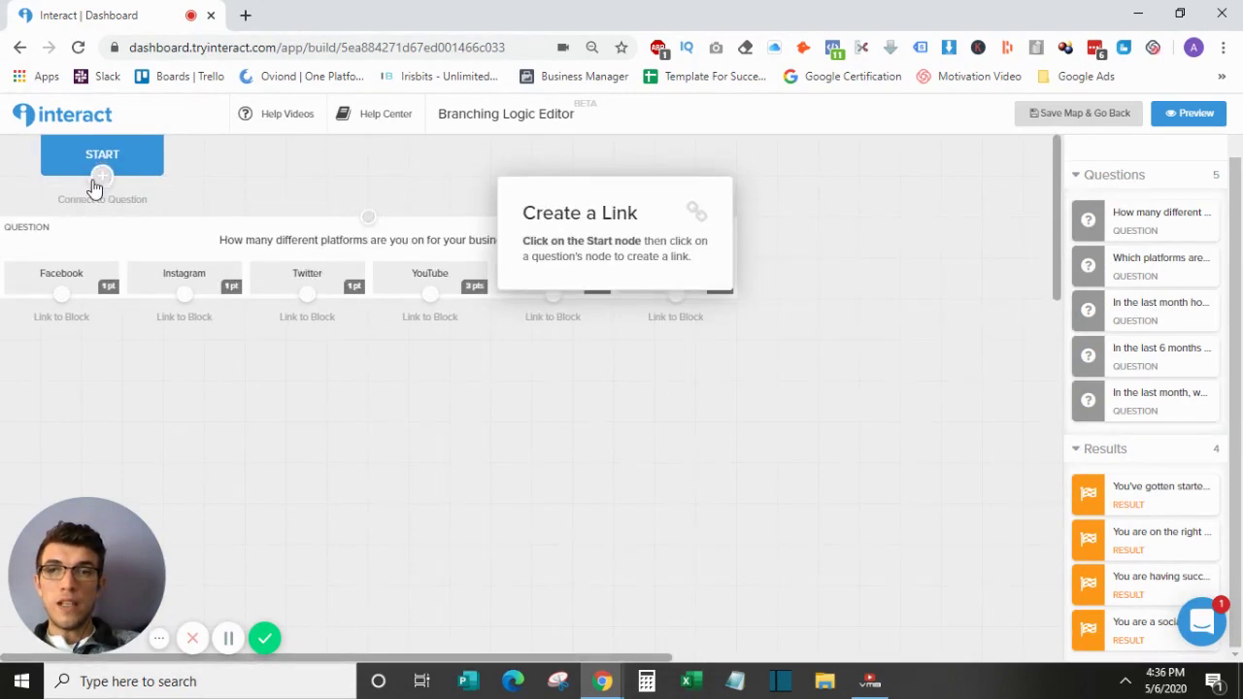
{"action": "left_click", "coordinate": [95, 181]}
{"action": "left_click", "coordinate": [368, 217]}
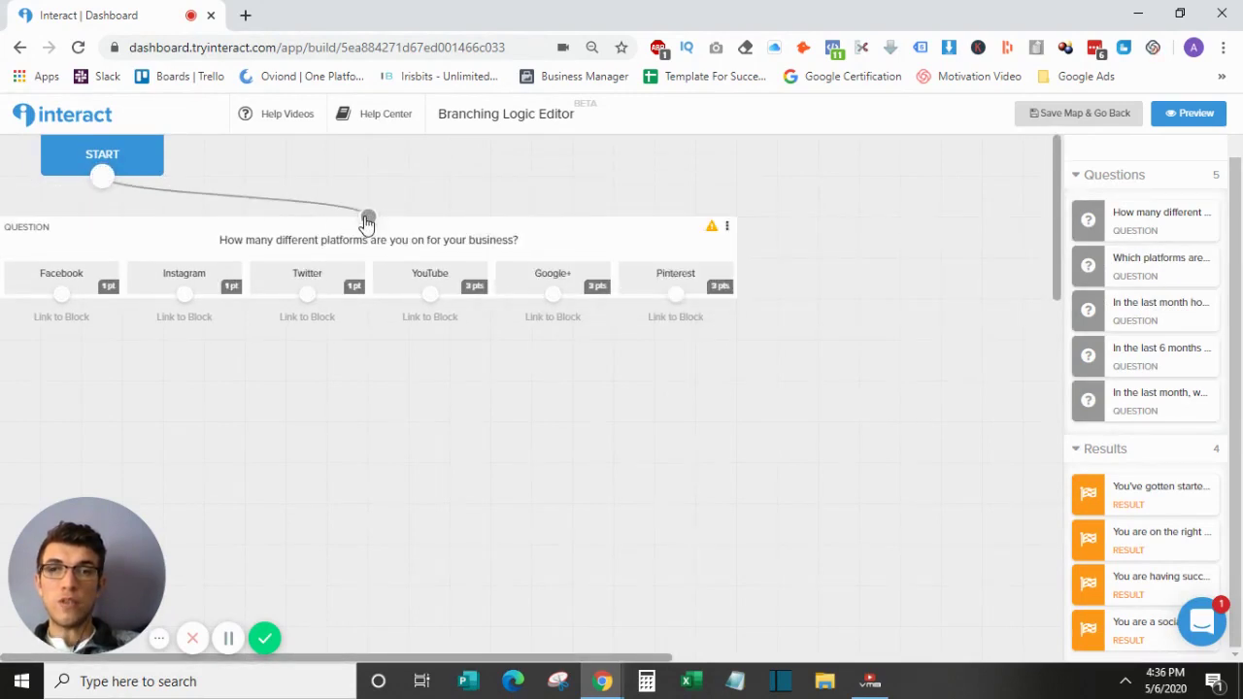
{"action": "left_click_drag", "start_coordinate": [504, 236], "coordinate": [603, 213]}
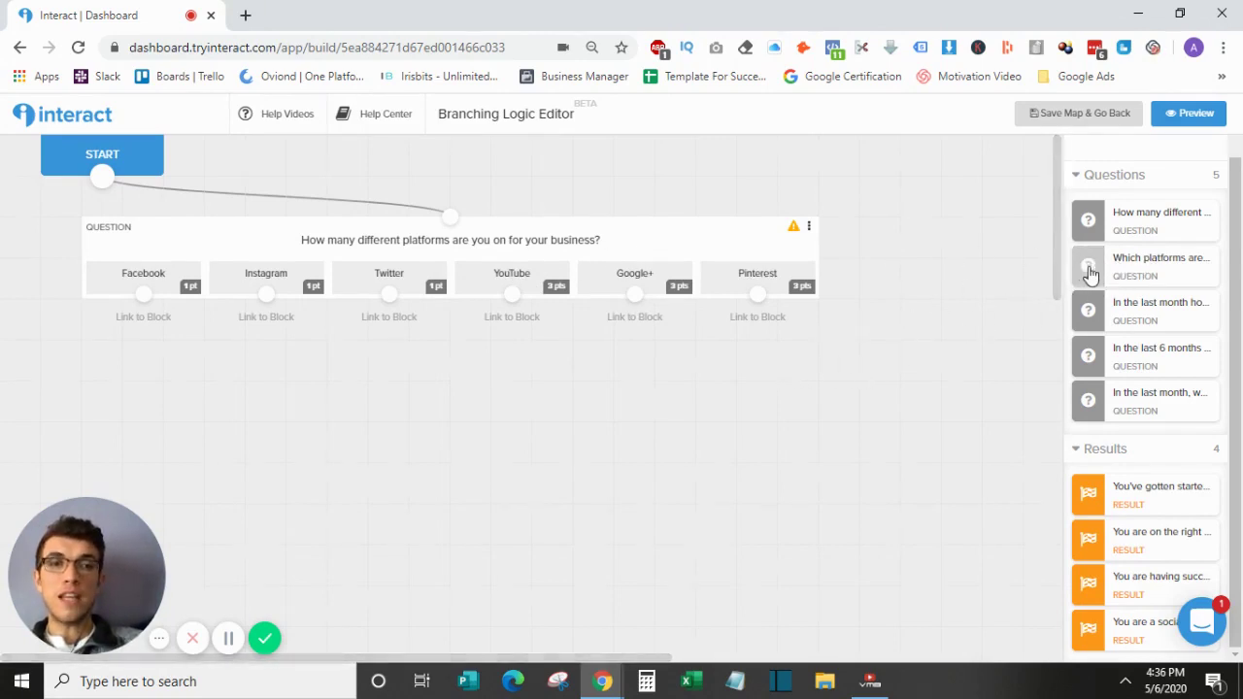
Step: Add the active-platforms question and link the YouTube and Google+ answers to it
{"action": "left_click_drag", "start_coordinate": [1095, 269], "coordinate": [127, 389]}
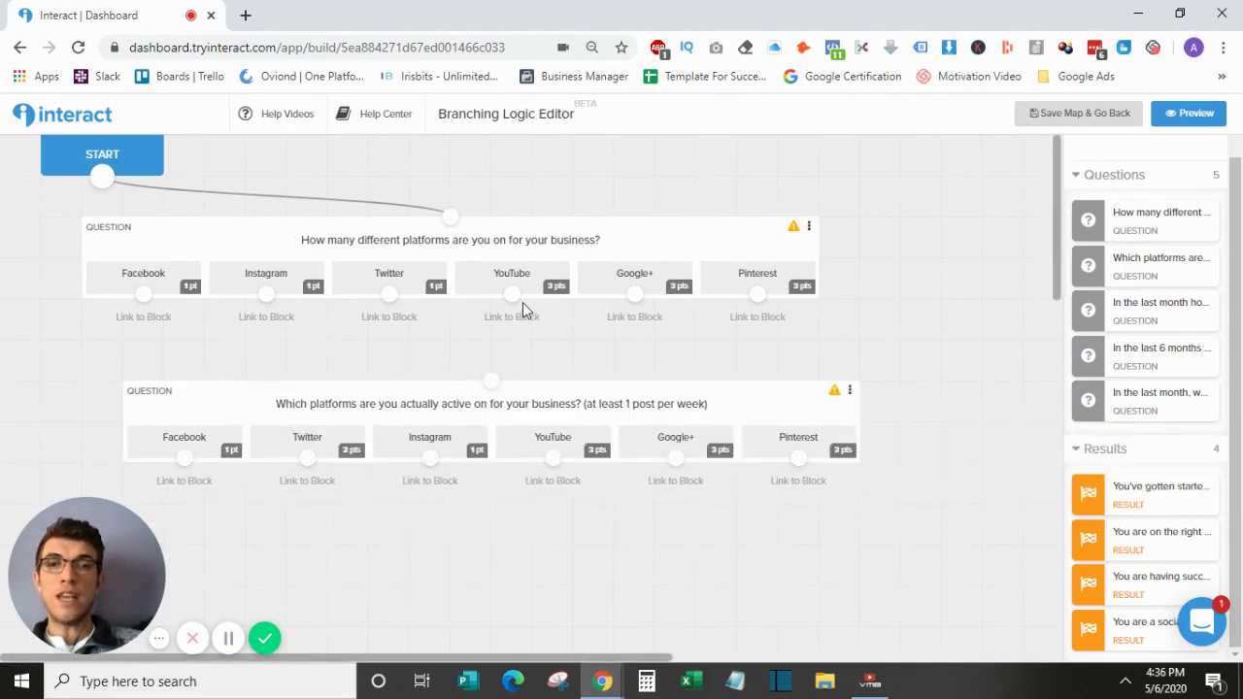
{"action": "left_click_drag", "start_coordinate": [516, 304], "coordinate": [491, 381]}
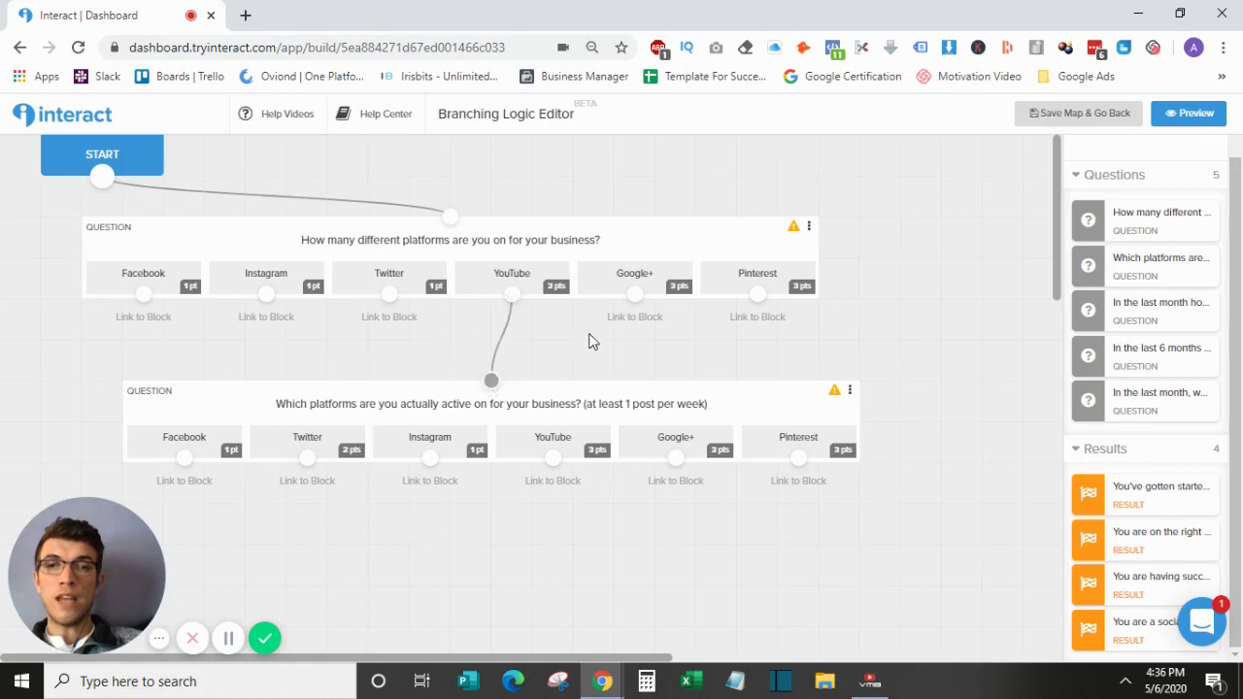
{"action": "left_click_drag", "start_coordinate": [634, 293], "coordinate": [492, 380]}
{"action": "left_click_drag", "start_coordinate": [614, 393], "coordinate": [818, 388]}
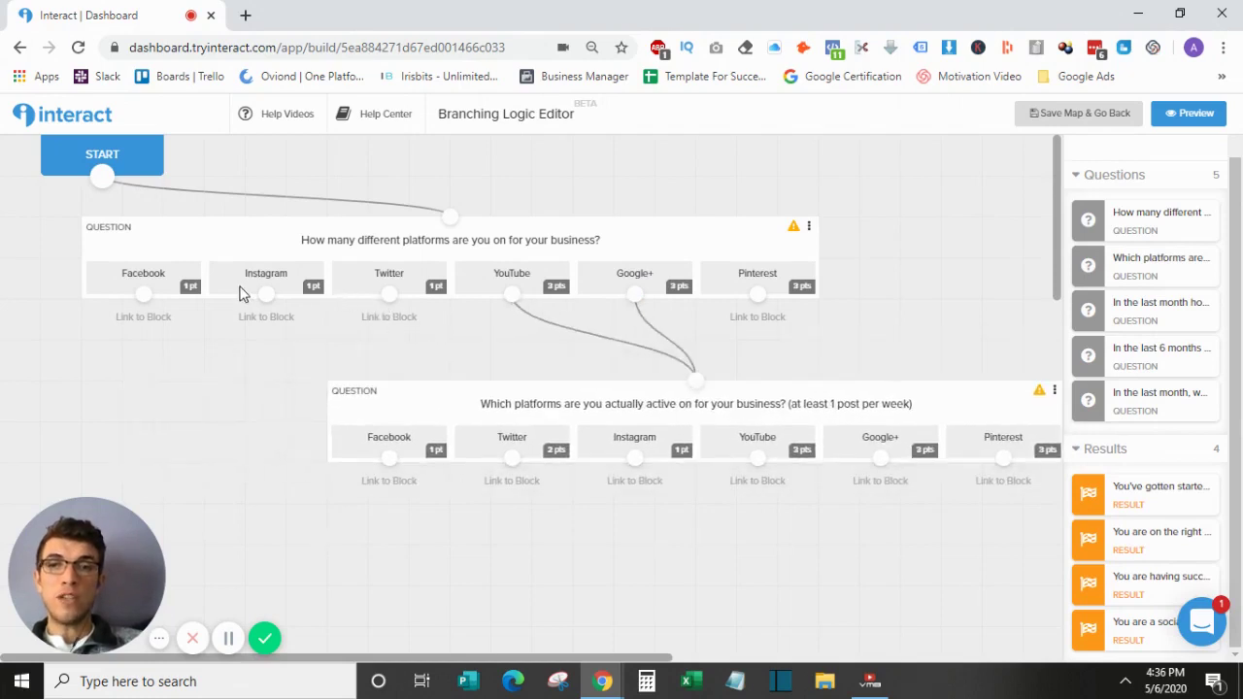
Step: Add the third question and route the Twitter, Instagram and Facebook answers to it
{"action": "left_click_drag", "start_coordinate": [1088, 322], "coordinate": [36, 369]}
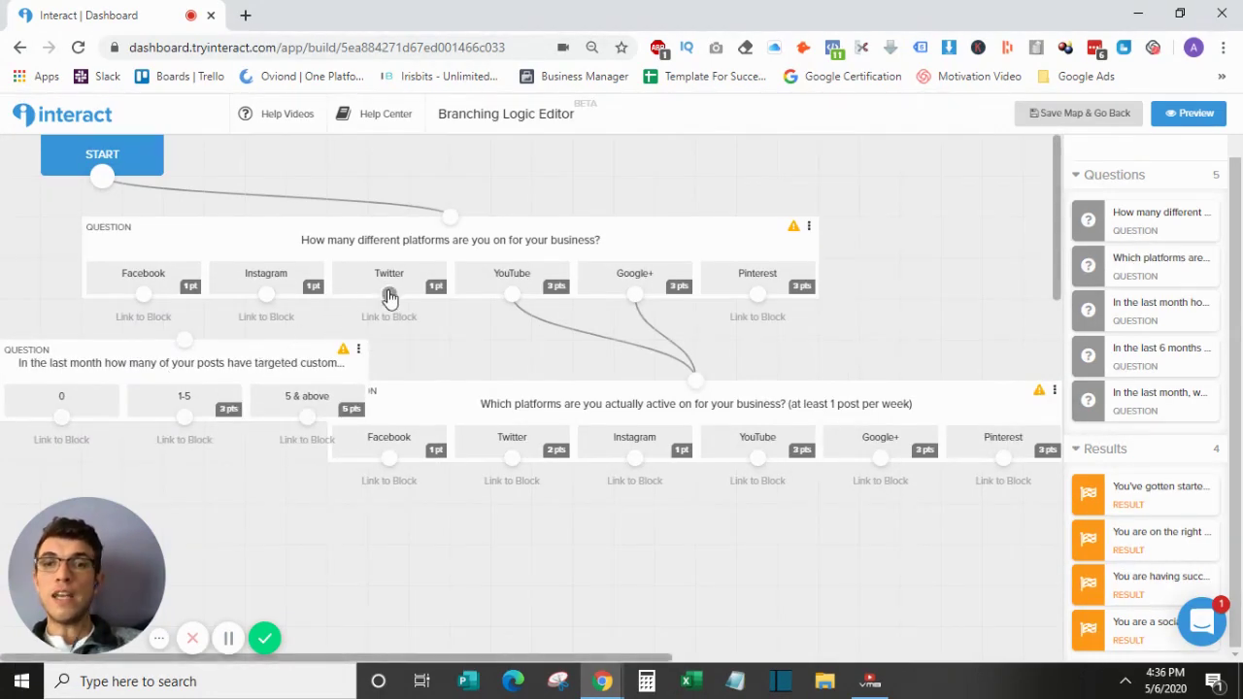
{"action": "left_click_drag", "start_coordinate": [388, 294], "coordinate": [190, 348]}
{"action": "left_click_drag", "start_coordinate": [268, 293], "coordinate": [191, 347]}
{"action": "left_click_drag", "start_coordinate": [144, 295], "coordinate": [184, 342]}
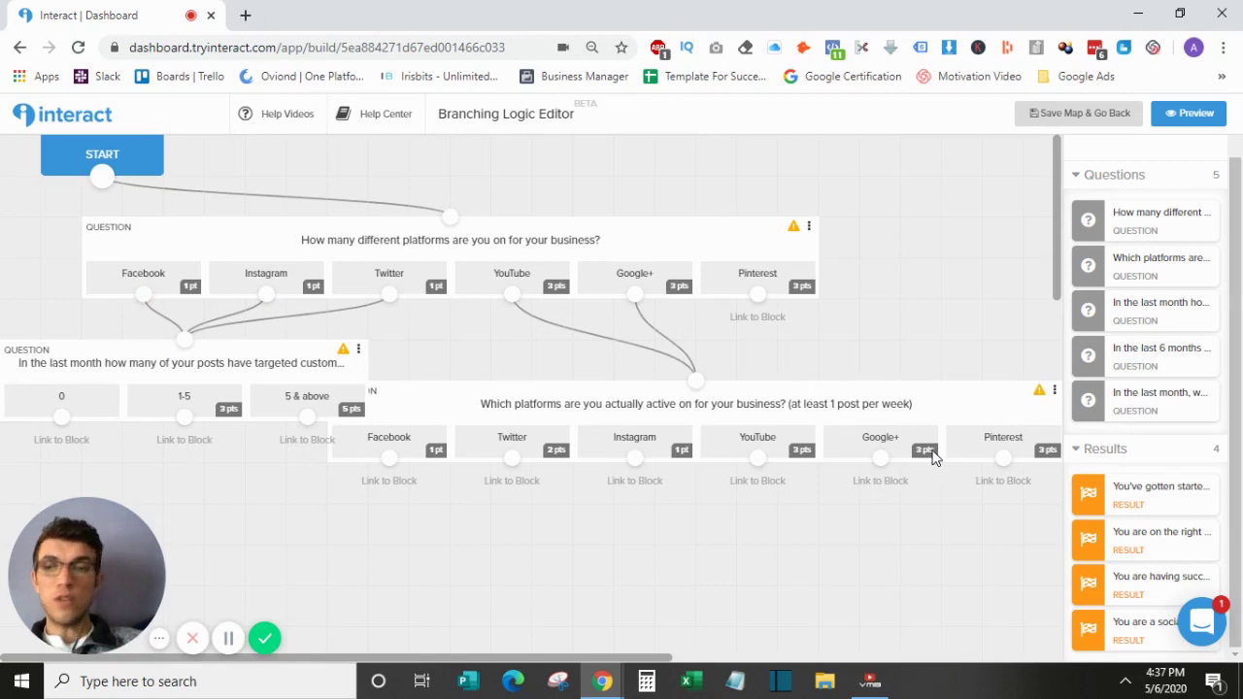
Step: Place three result blocks and link Twitter to the right-track result, YouTube to having-success
{"action": "left_click_drag", "start_coordinate": [1097, 504], "coordinate": [365, 556]}
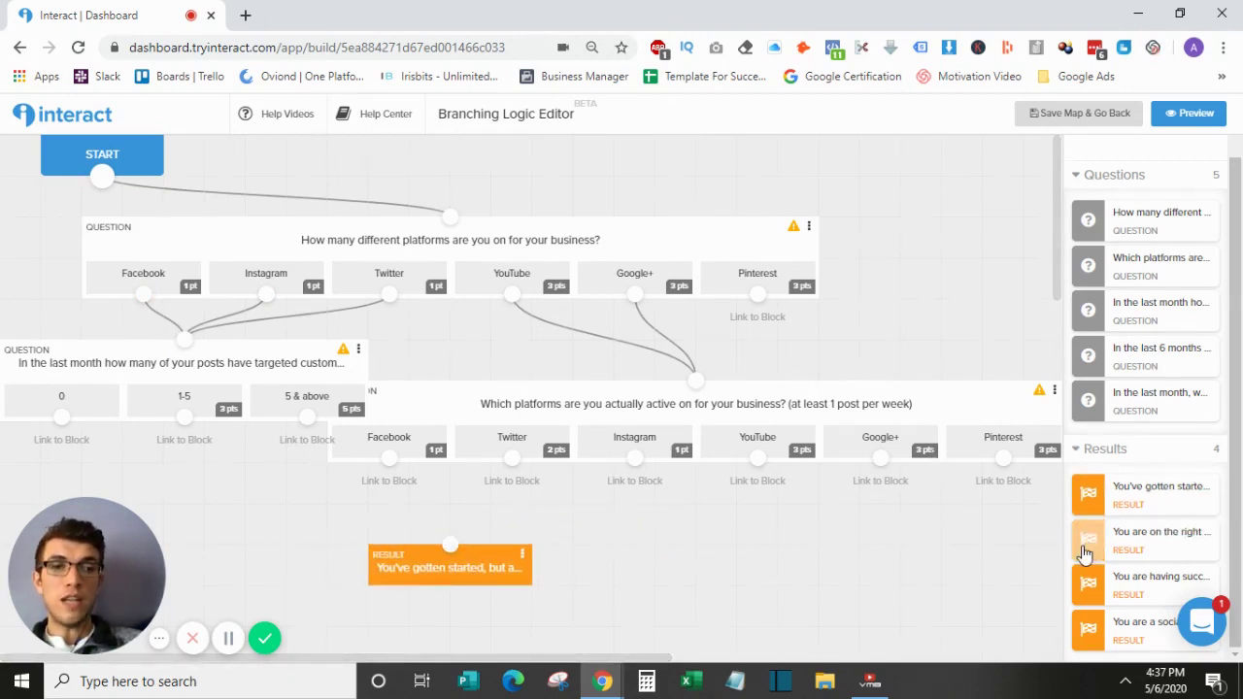
{"action": "left_click_drag", "start_coordinate": [1084, 552], "coordinate": [574, 551]}
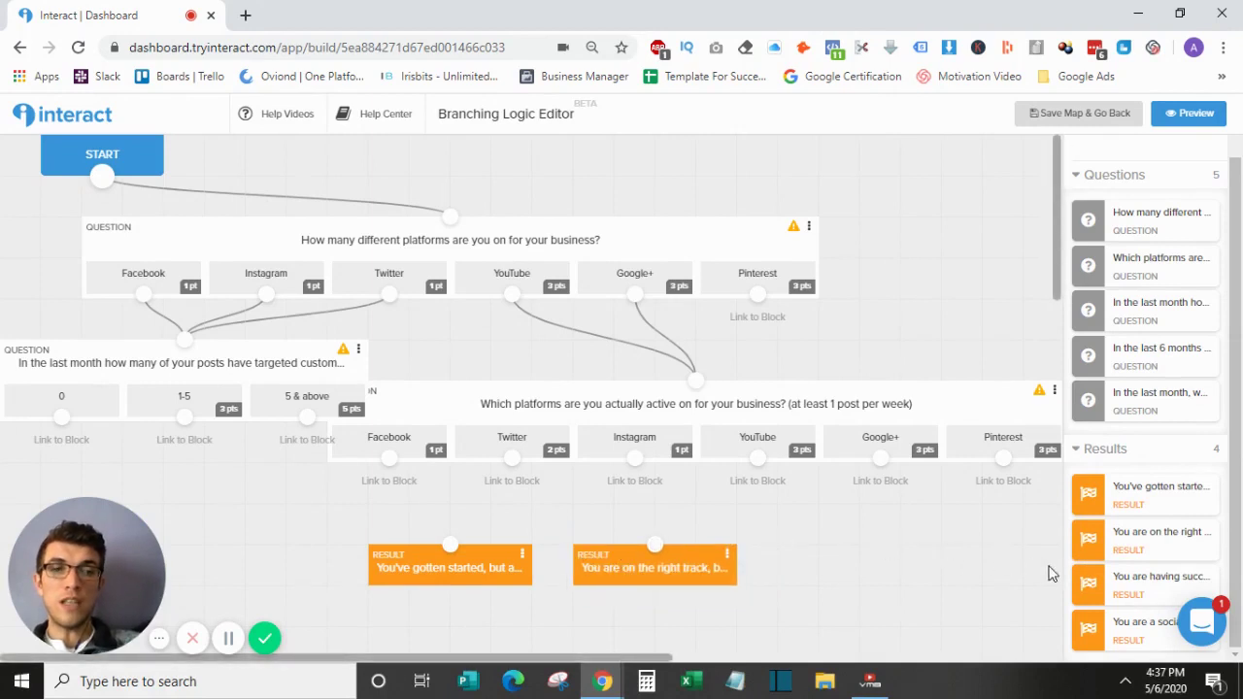
{"action": "left_click_drag", "start_coordinate": [1081, 587], "coordinate": [819, 551]}
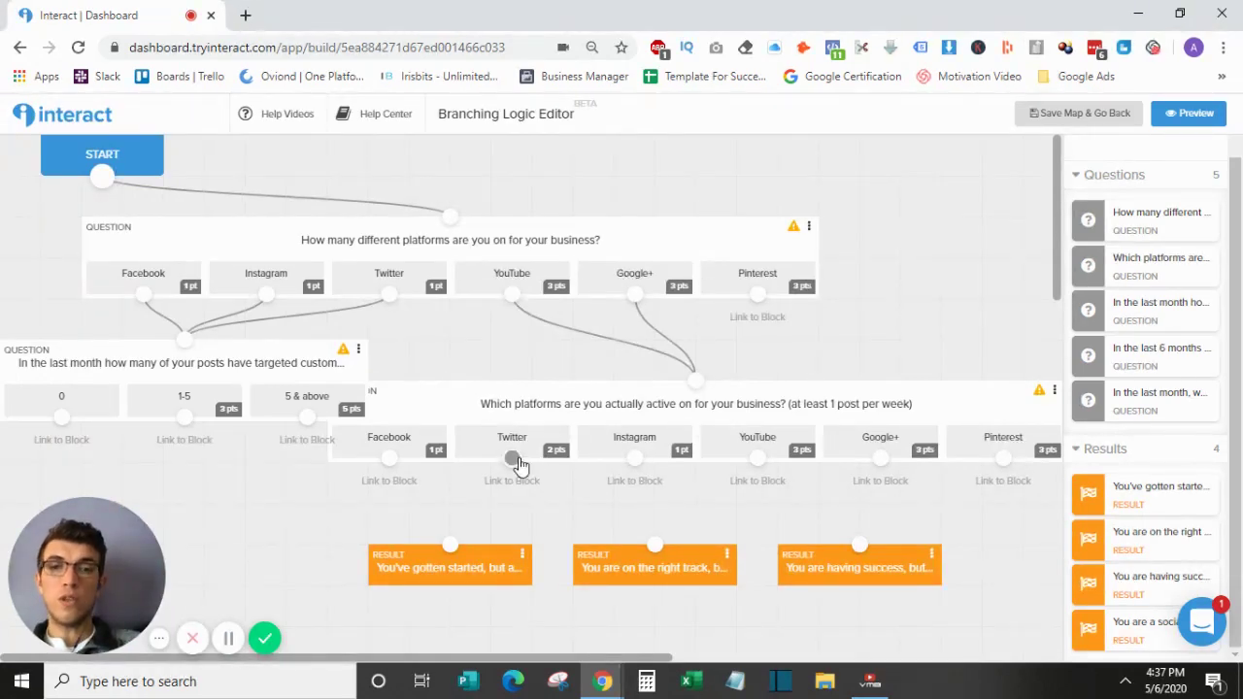
{"action": "left_click_drag", "start_coordinate": [512, 459], "coordinate": [654, 545]}
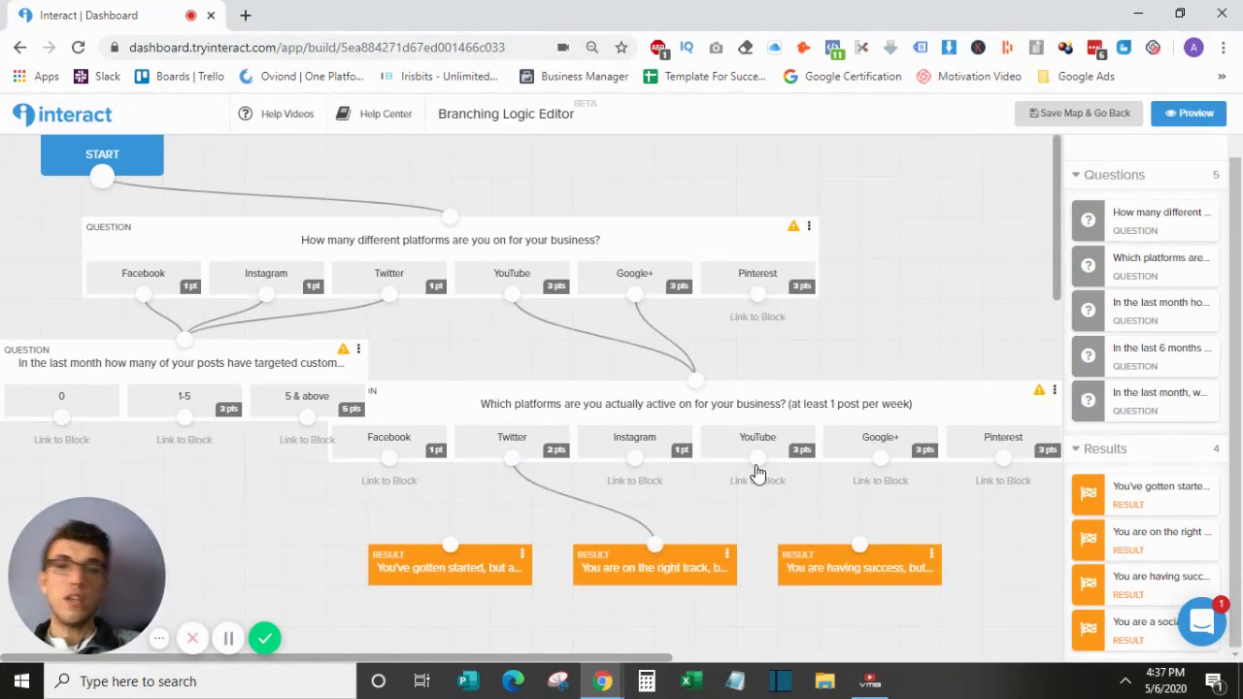
{"action": "left_click_drag", "start_coordinate": [757, 458], "coordinate": [857, 553]}
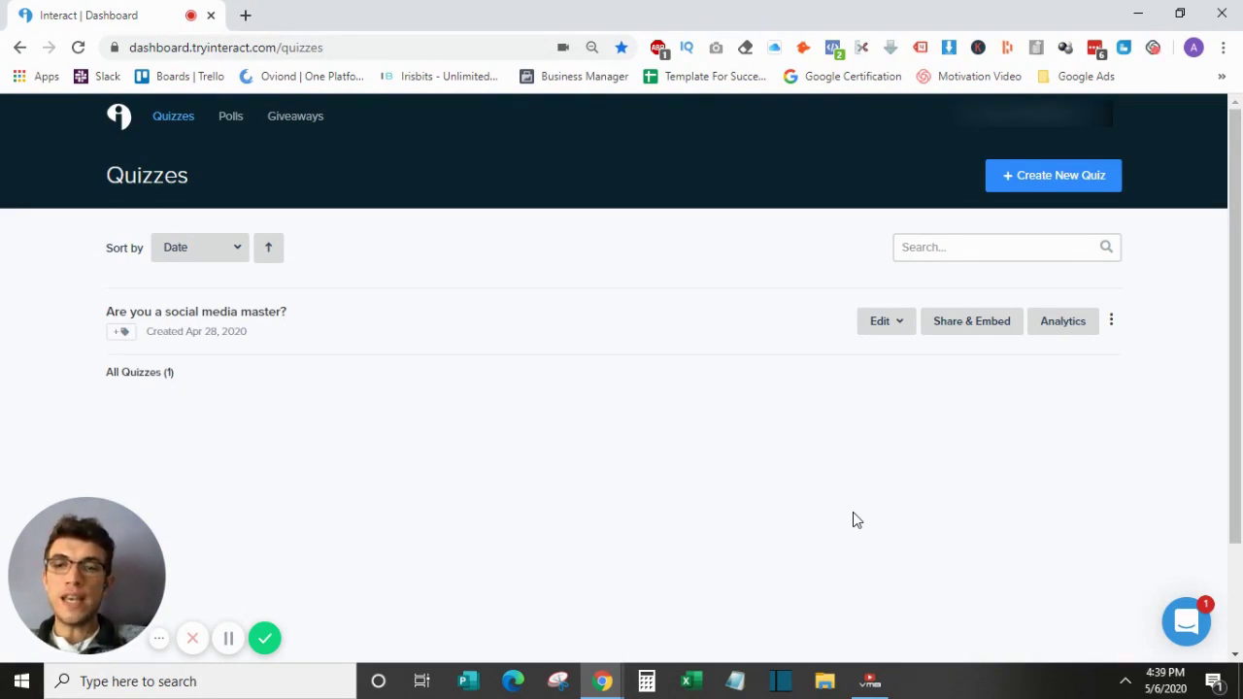
Step: Open Analytics for the 'Are you a social media master?' quiz from the Quizzes page
{"action": "left_click", "coordinate": [1065, 329]}
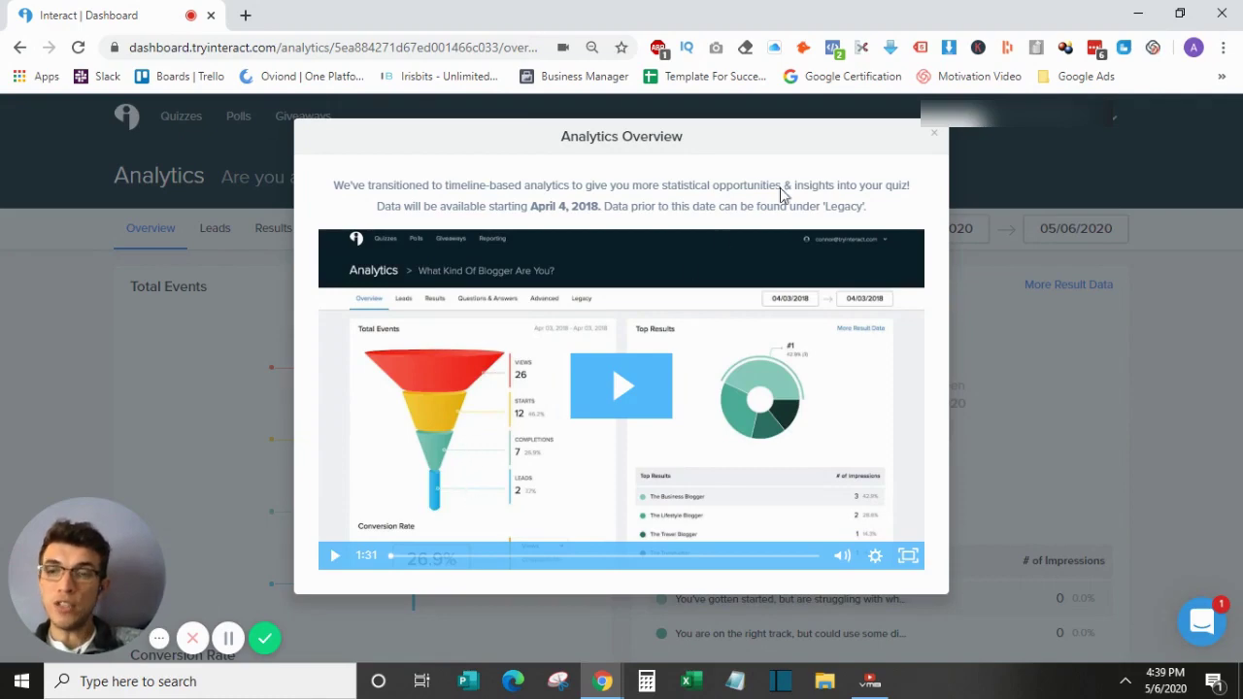
Step: Close the Analytics Overview notice and review the funnel, conversion rate, sharing and leads sections
{"action": "left_click", "coordinate": [935, 137]}
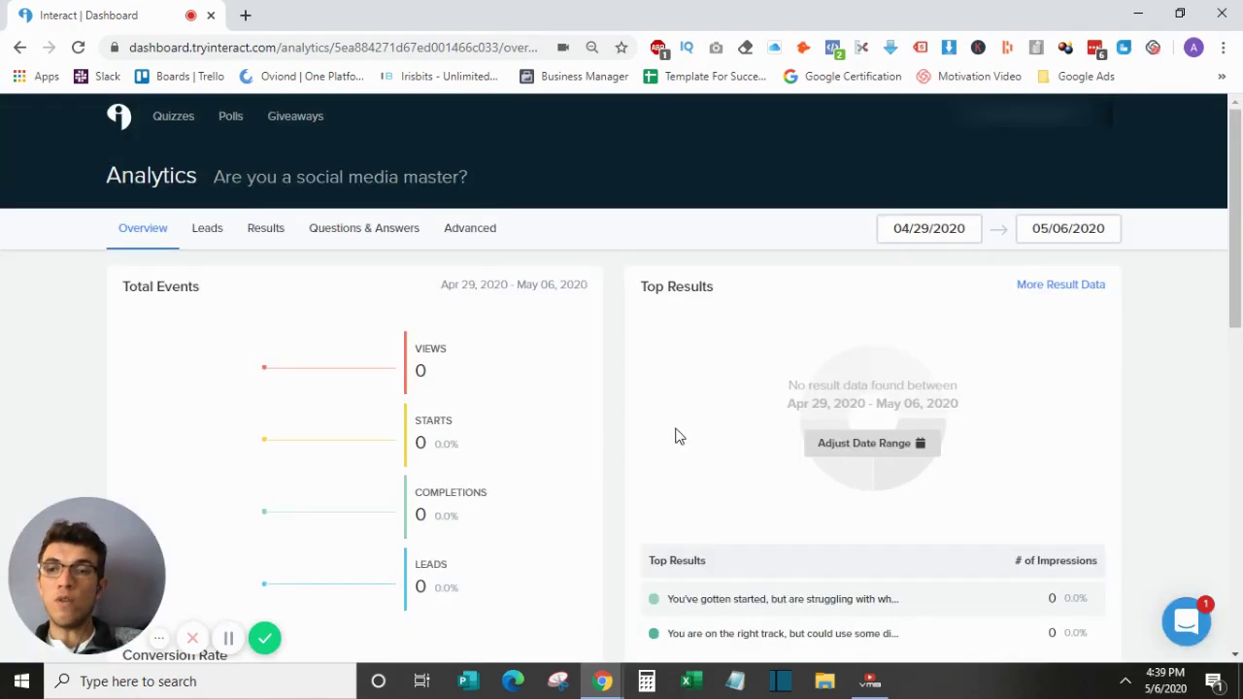
{"action": "scroll", "coordinate": [674, 436], "scroll_direction": "down", "scroll_amount": 3}
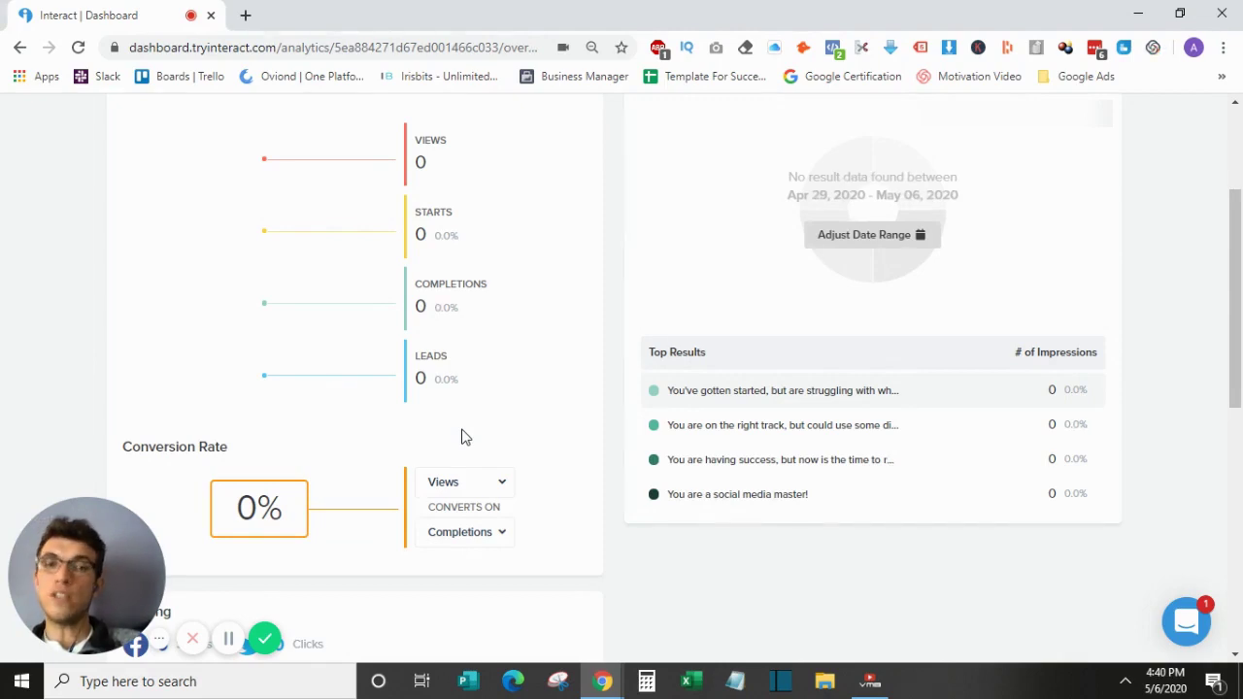
{"action": "scroll", "coordinate": [462, 437], "scroll_direction": "down", "scroll_amount": 1}
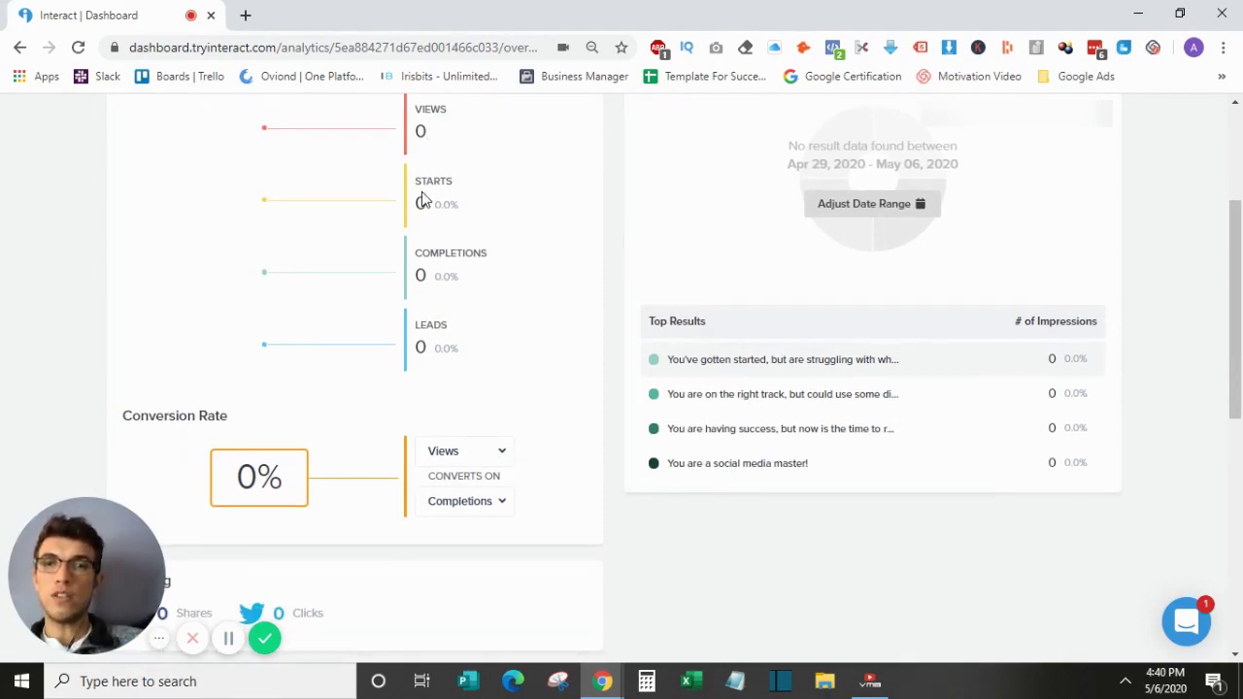
{"action": "scroll", "coordinate": [341, 388], "scroll_direction": "down", "scroll_amount": 1}
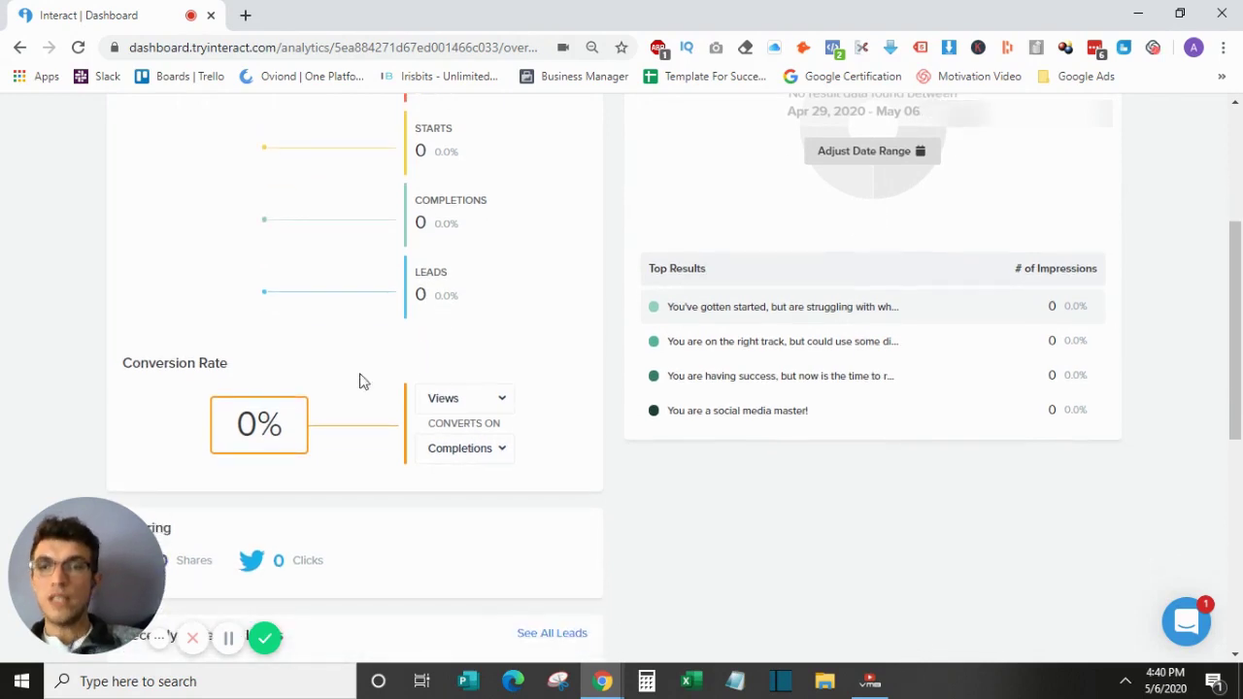
{"action": "scroll", "coordinate": [294, 521], "scroll_direction": "down", "scroll_amount": 2}
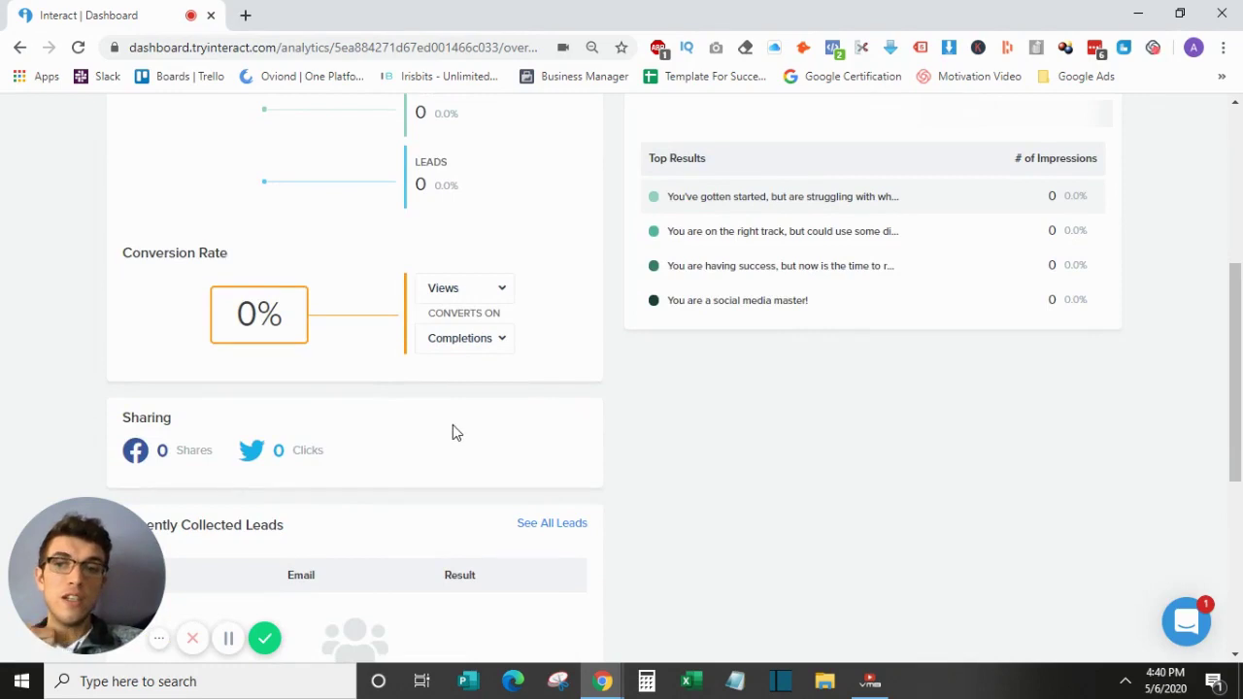
{"action": "scroll", "coordinate": [453, 427], "scroll_direction": "down", "scroll_amount": 2}
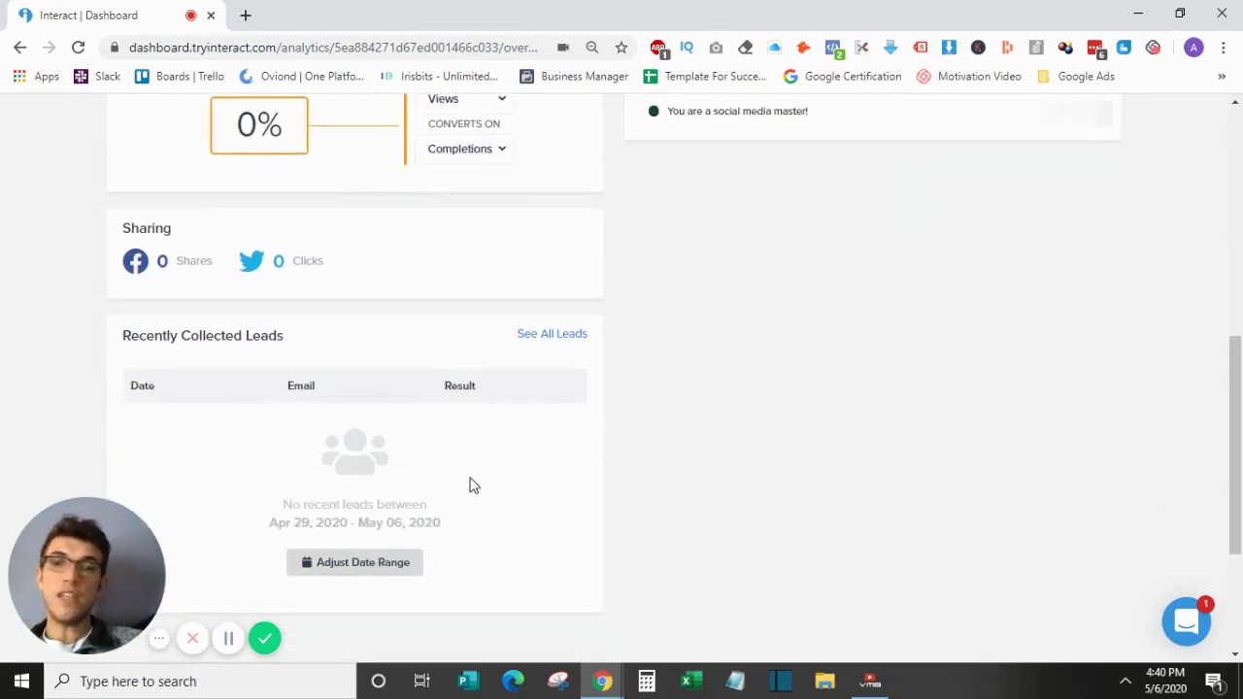
{"action": "scroll", "coordinate": [469, 485], "scroll_direction": "up", "scroll_amount": 2}
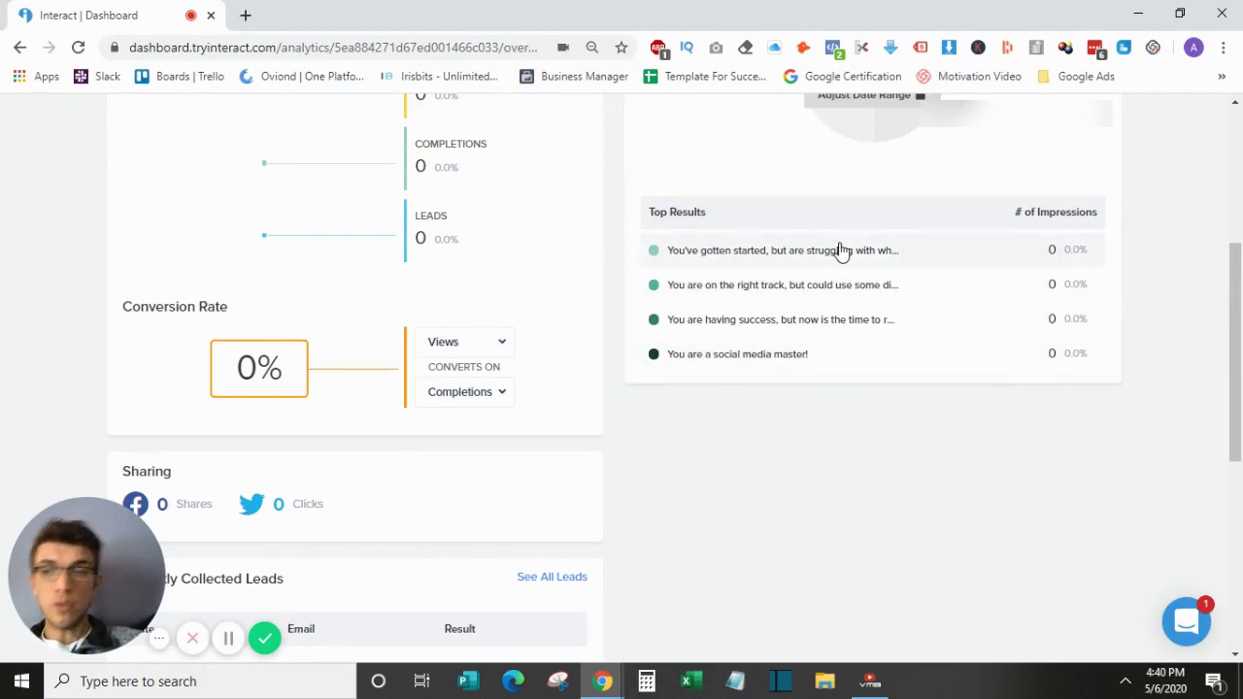
{"action": "scroll", "coordinate": [841, 251], "scroll_direction": "up", "scroll_amount": 3}
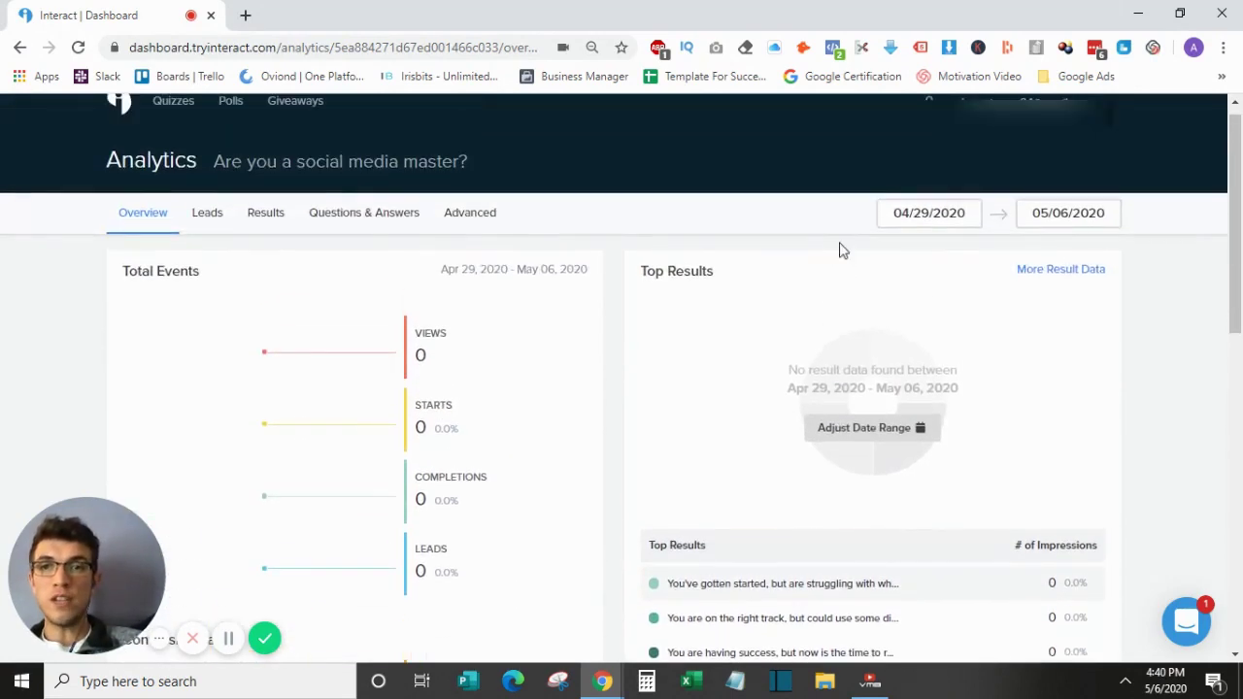
Step: Switch to the Questions & Answers tab and scroll through each question's zero answer counts
{"action": "left_click", "coordinate": [364, 216]}
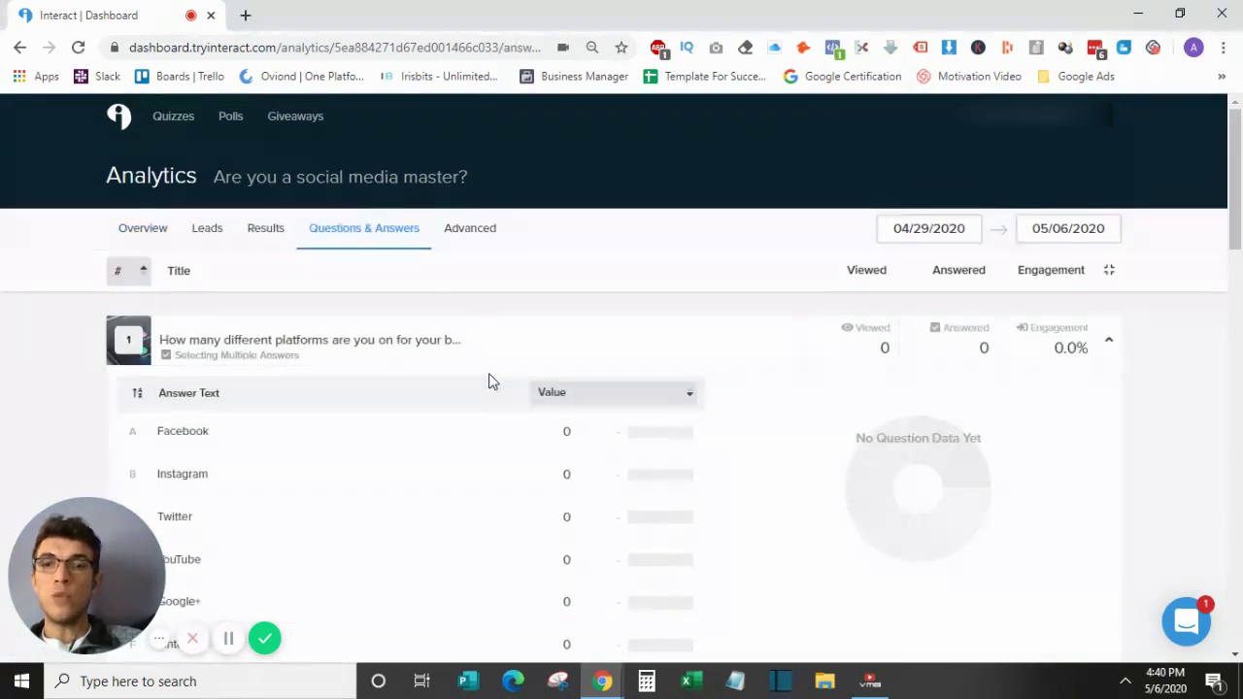
{"action": "scroll", "coordinate": [490, 380], "scroll_direction": "down", "scroll_amount": 2}
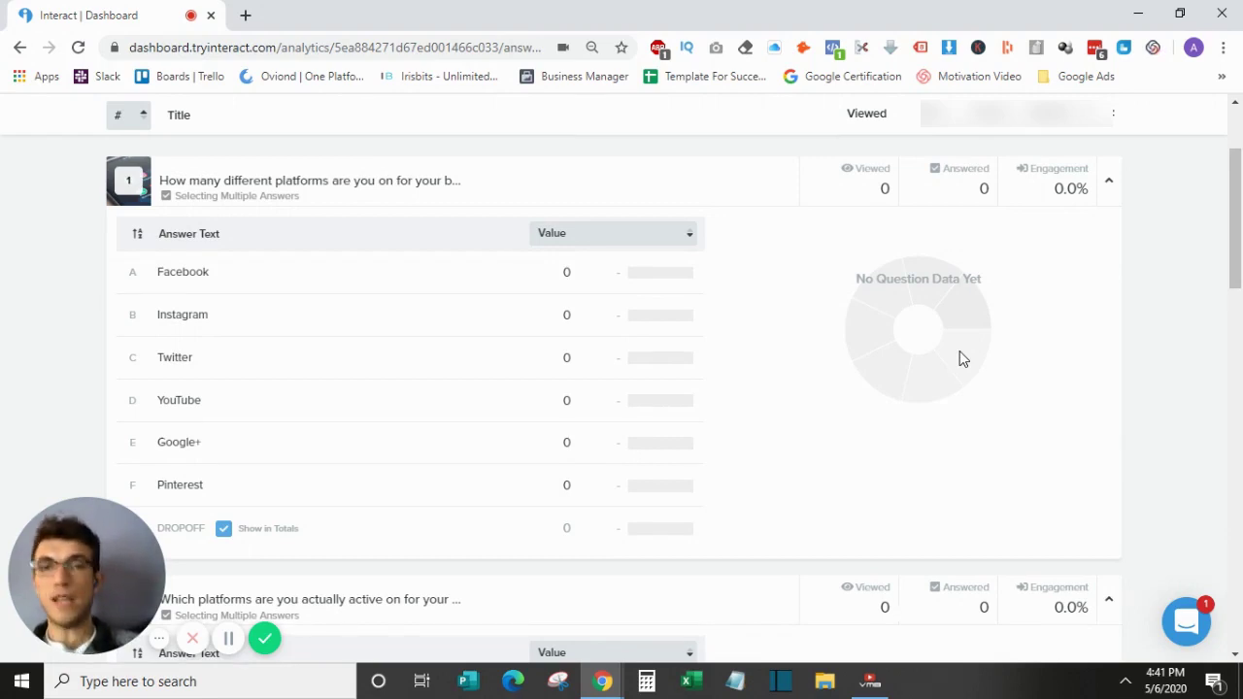
{"action": "scroll", "coordinate": [585, 378], "scroll_direction": "up", "scroll_amount": 2}
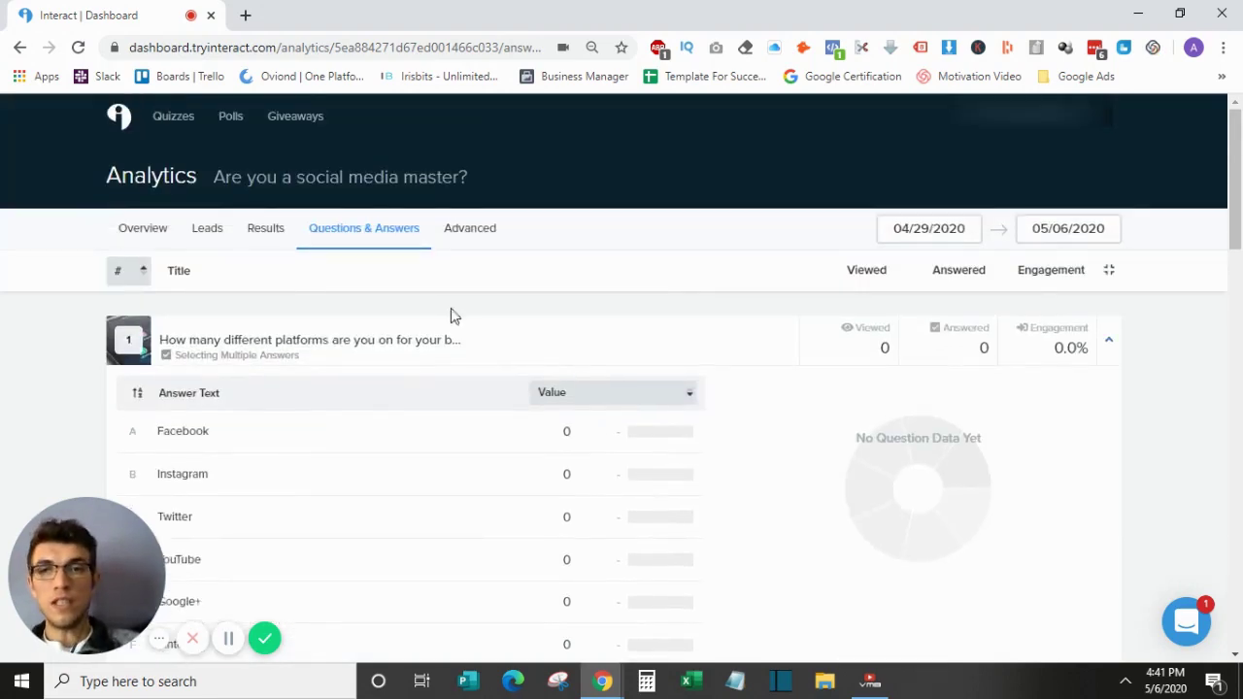
Step: Check the empty Leads tab, then review the Results table of four outcomes with zero views
{"action": "left_click", "coordinate": [216, 233]}
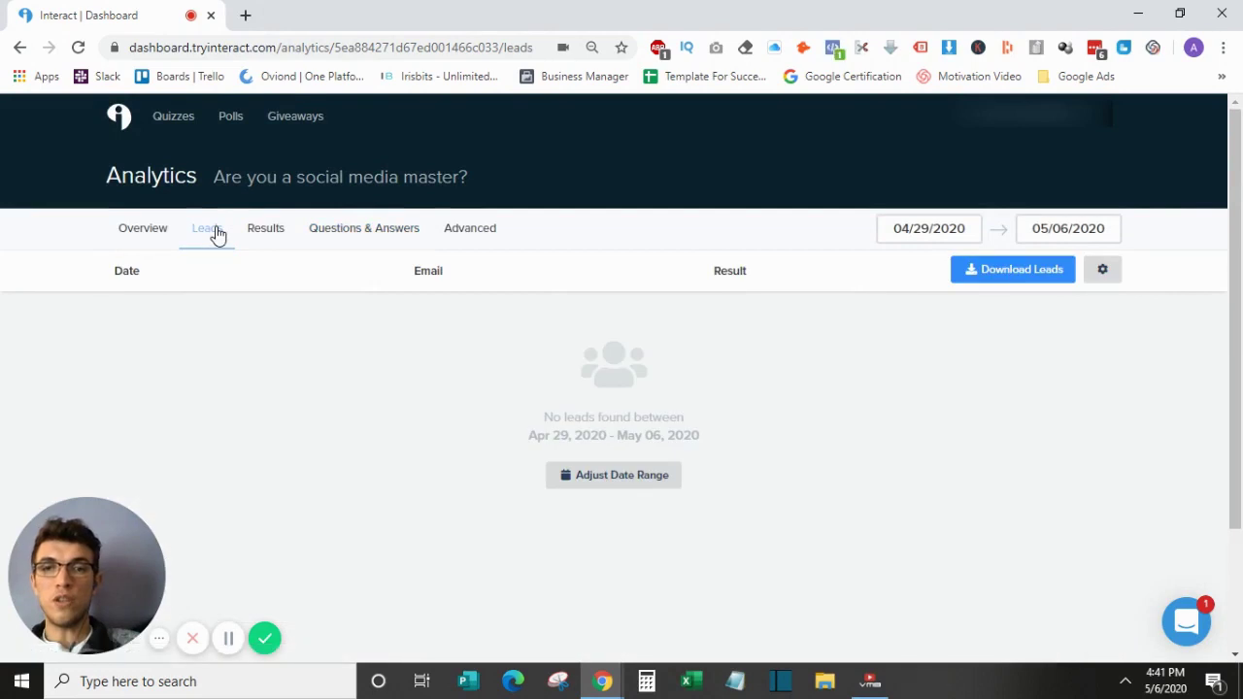
{"action": "left_click", "coordinate": [263, 231]}
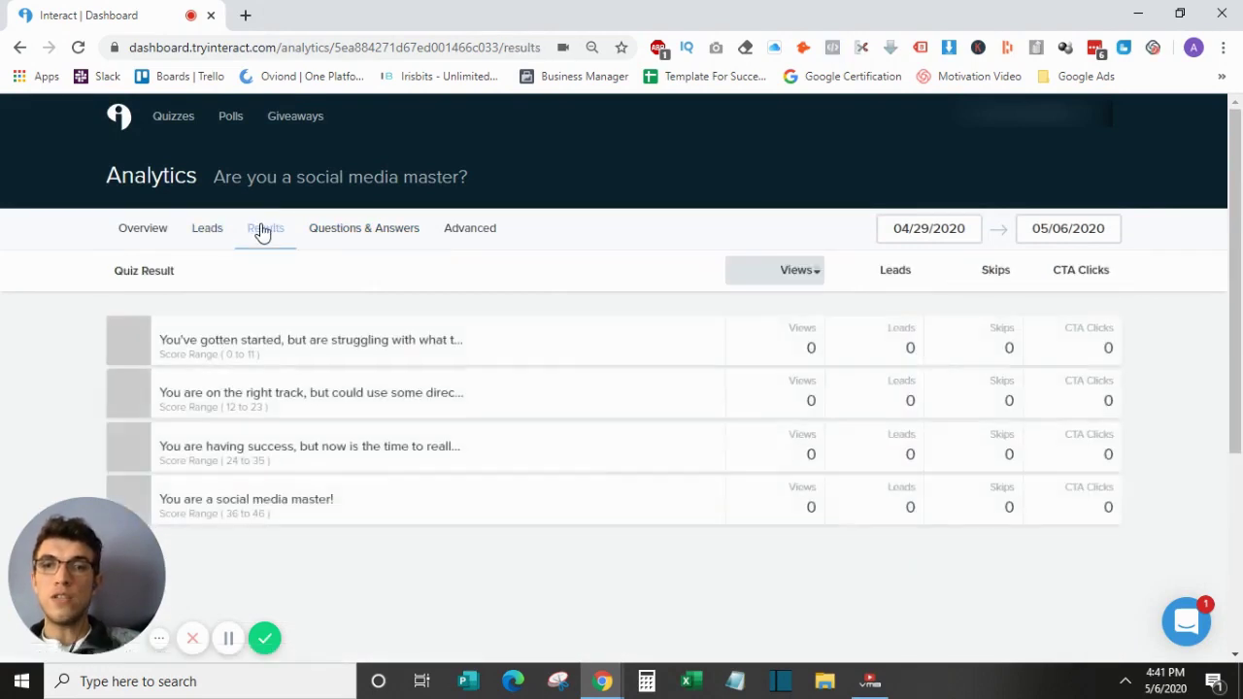
{"action": "scroll", "coordinate": [449, 367], "scroll_direction": "down", "scroll_amount": 1}
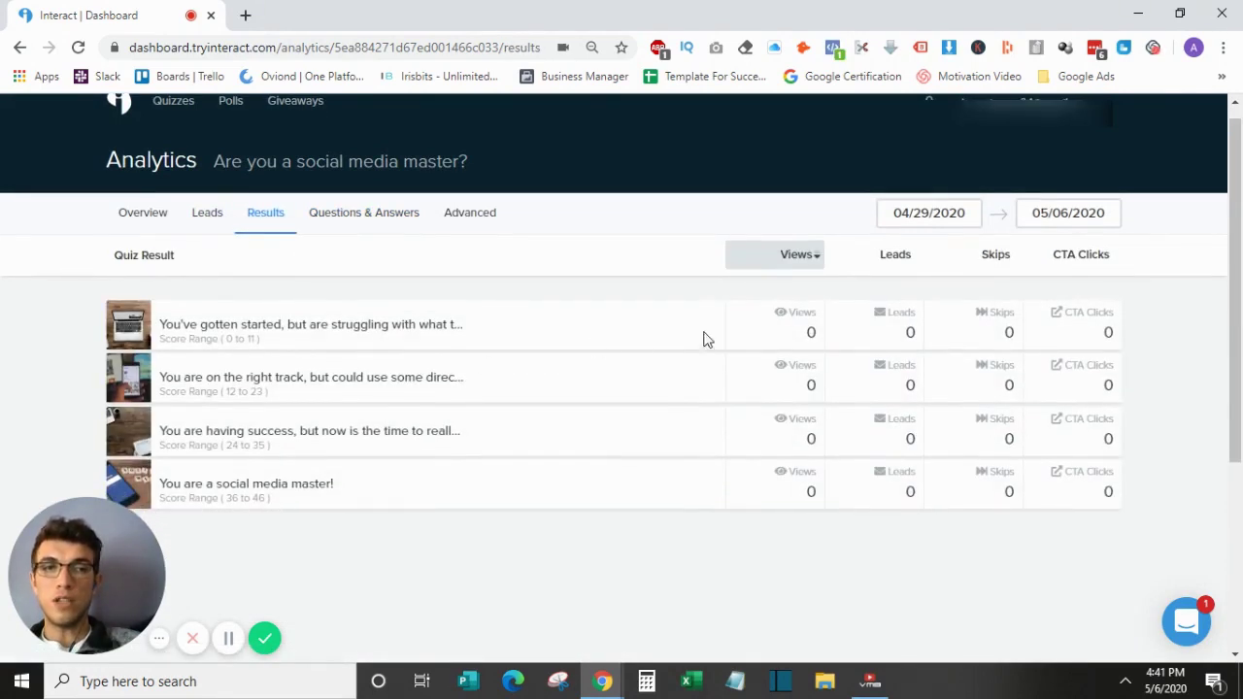
{"action": "triple_click", "coordinate": [1082, 312]}
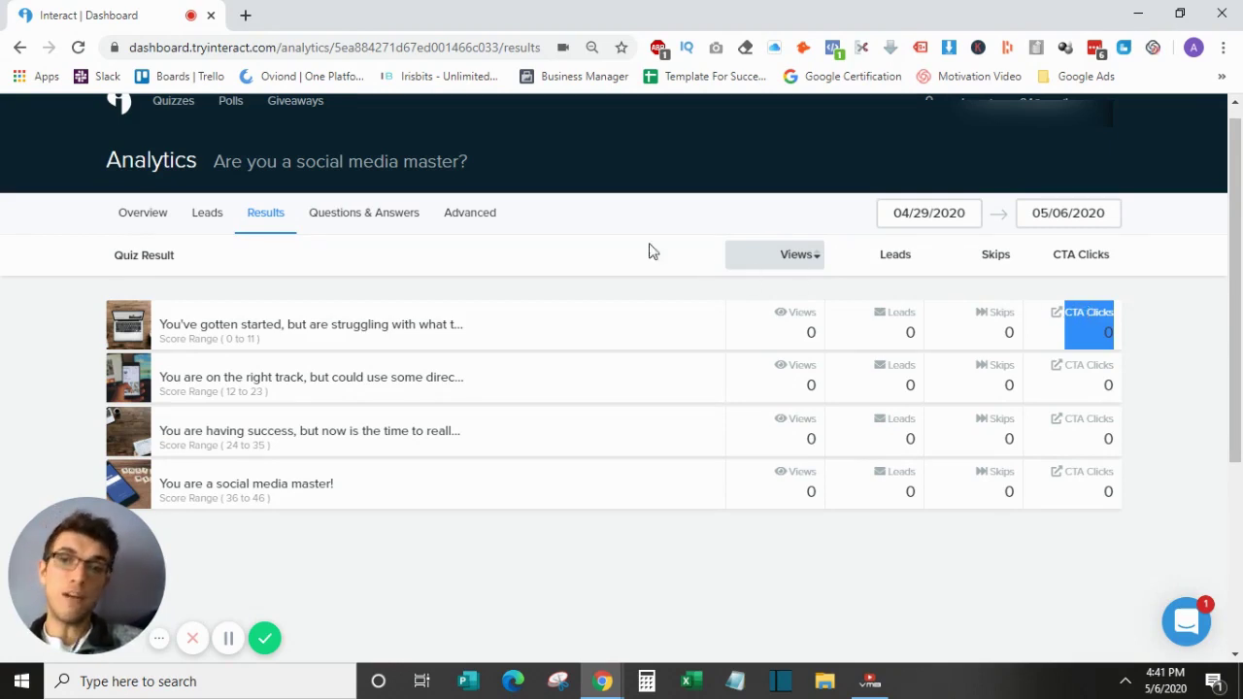
Step: Review the Advanced tab's Total Aggregated Events chart, showing zero events and 0% conversion daily
{"action": "left_click", "coordinate": [471, 224]}
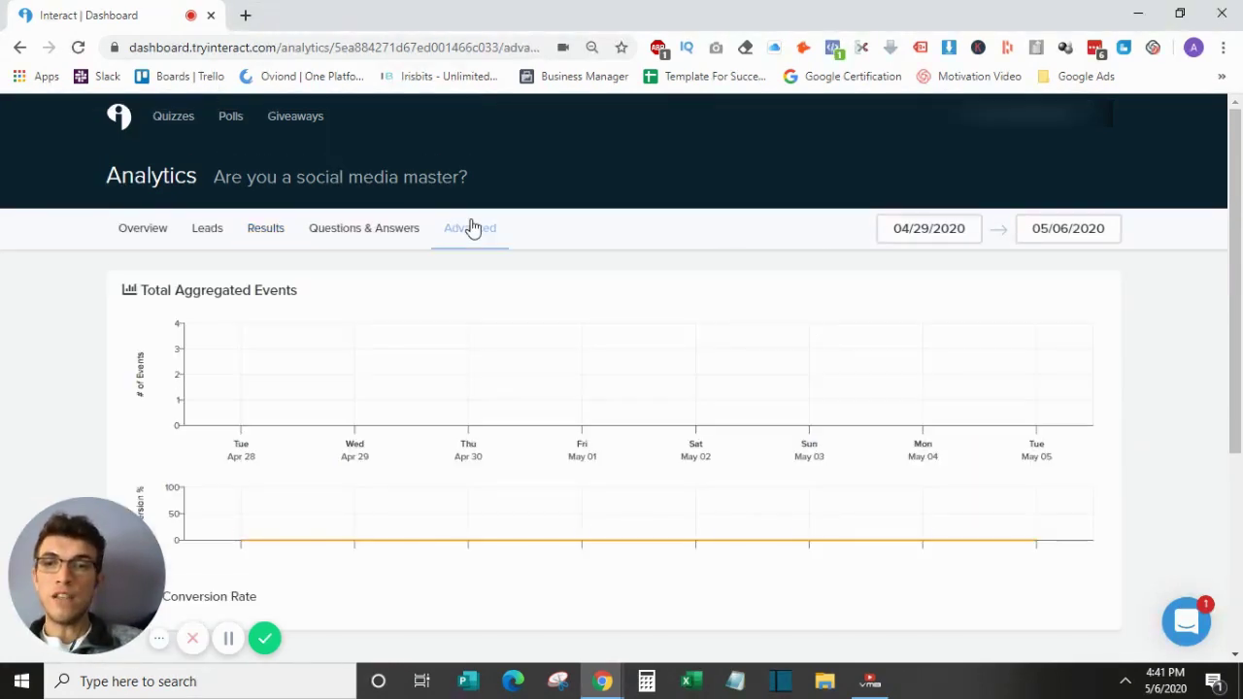
{"action": "mouse_move", "coordinate": [574, 349]}
{"action": "scroll", "coordinate": [574, 350], "scroll_direction": "down", "scroll_amount": 1}
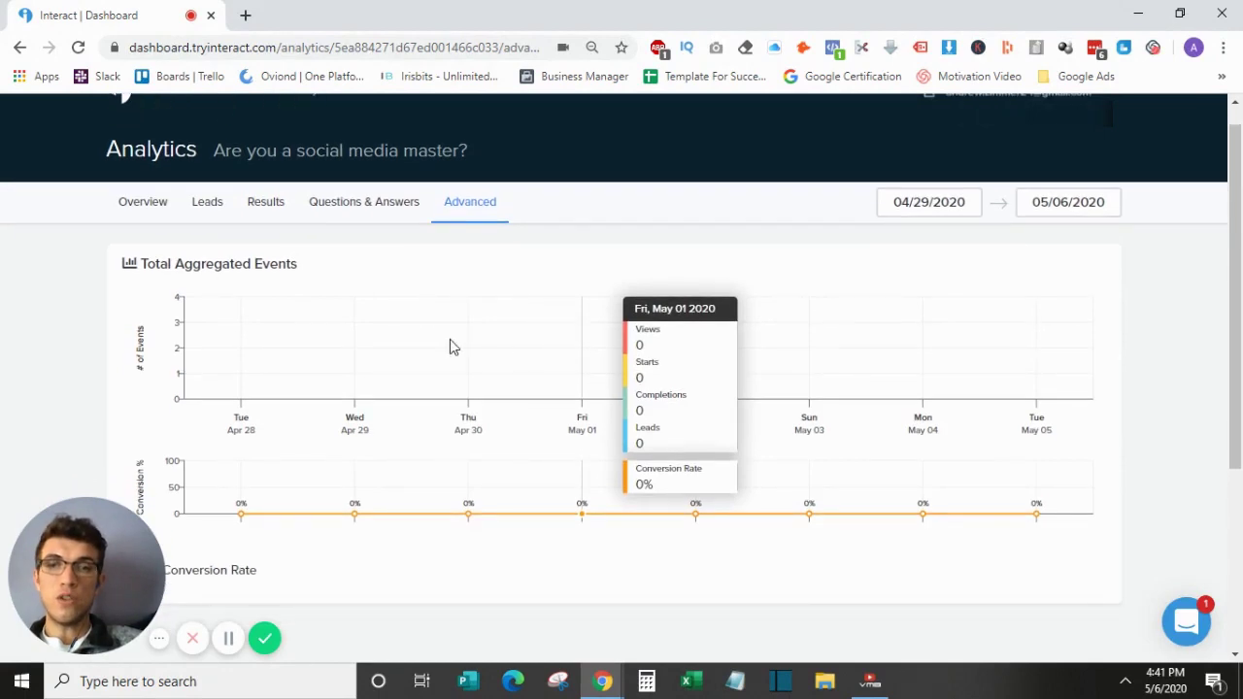
{"action": "scroll", "coordinate": [461, 316], "scroll_direction": "down", "scroll_amount": 1}
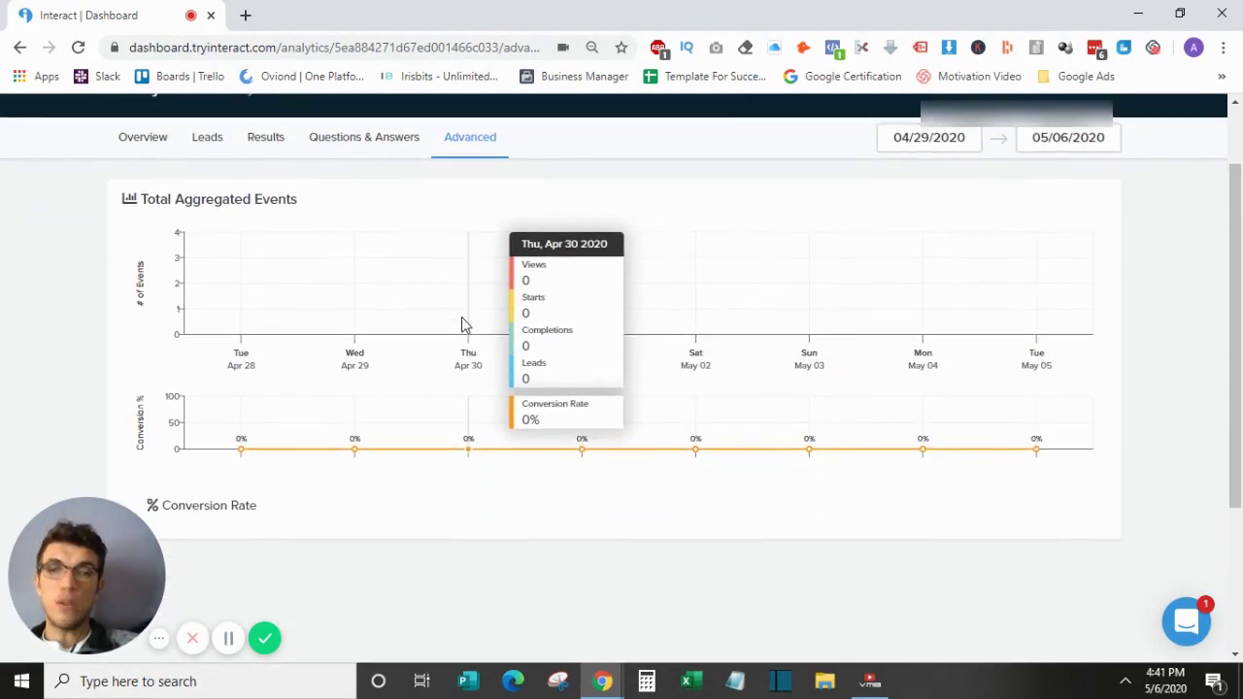